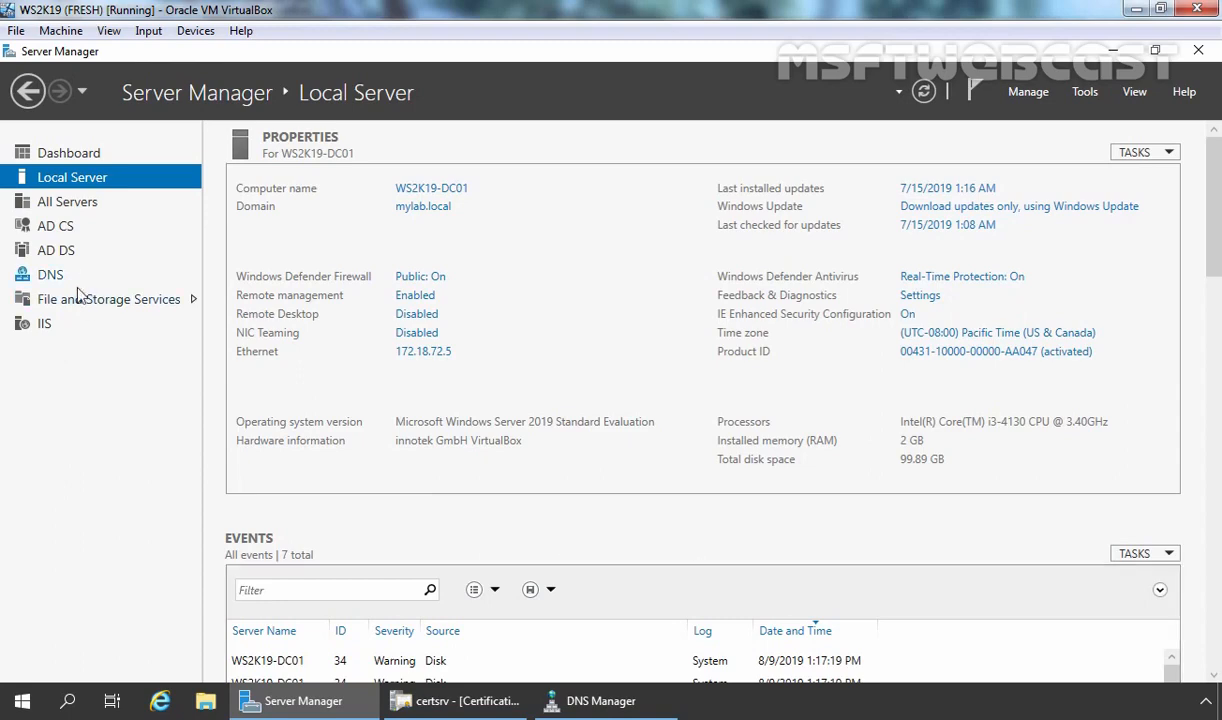
Verify the www CNAME in mylab.local targets WS2K19-IIS01.mylab.local, then switch to the IIS server VM
click(456, 701)
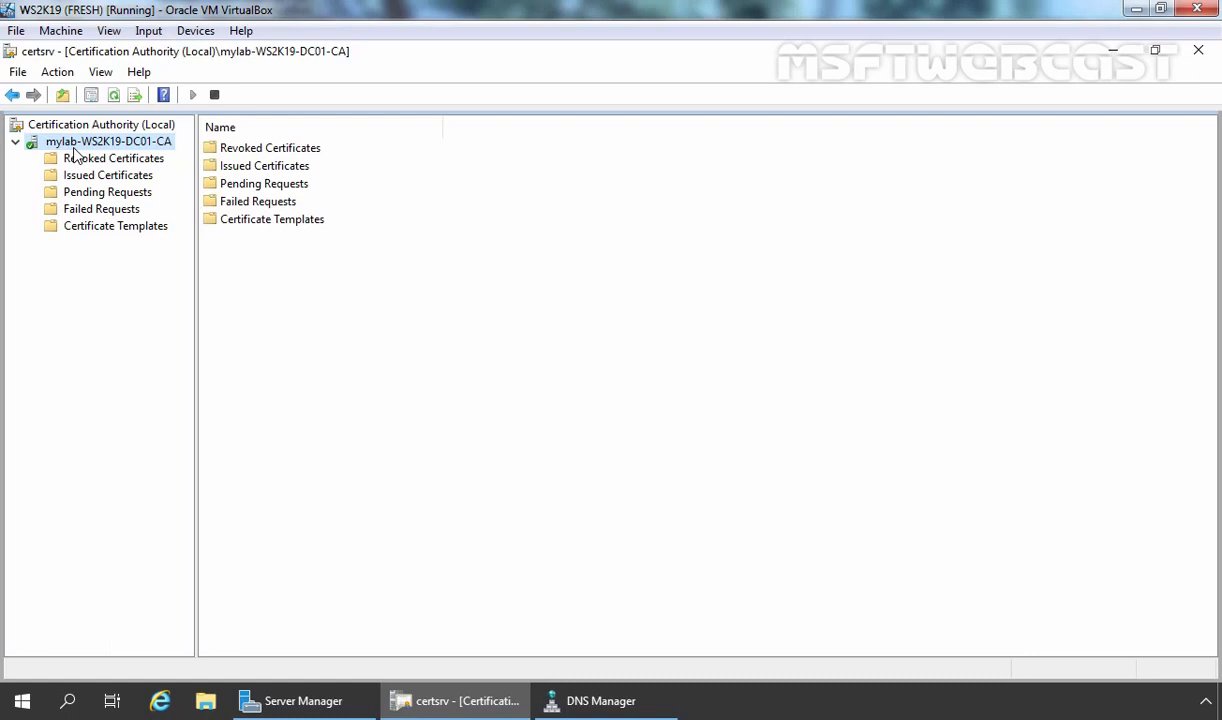
click(620, 703)
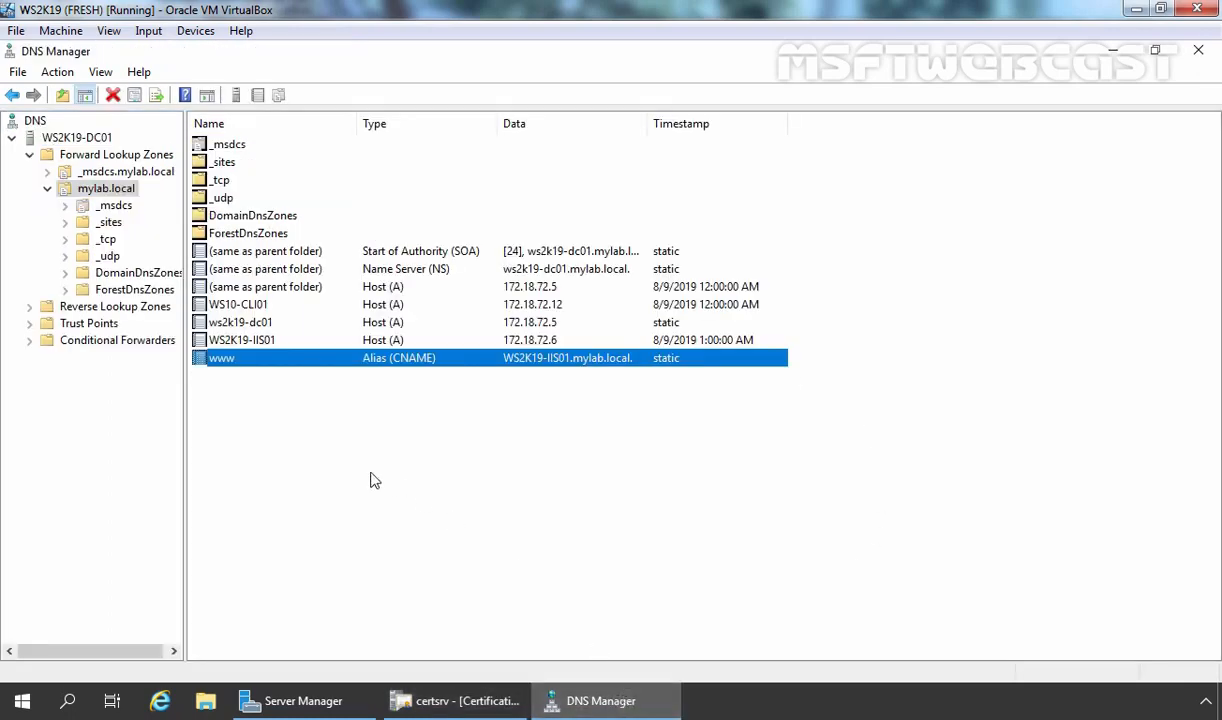
double_click(323, 362)
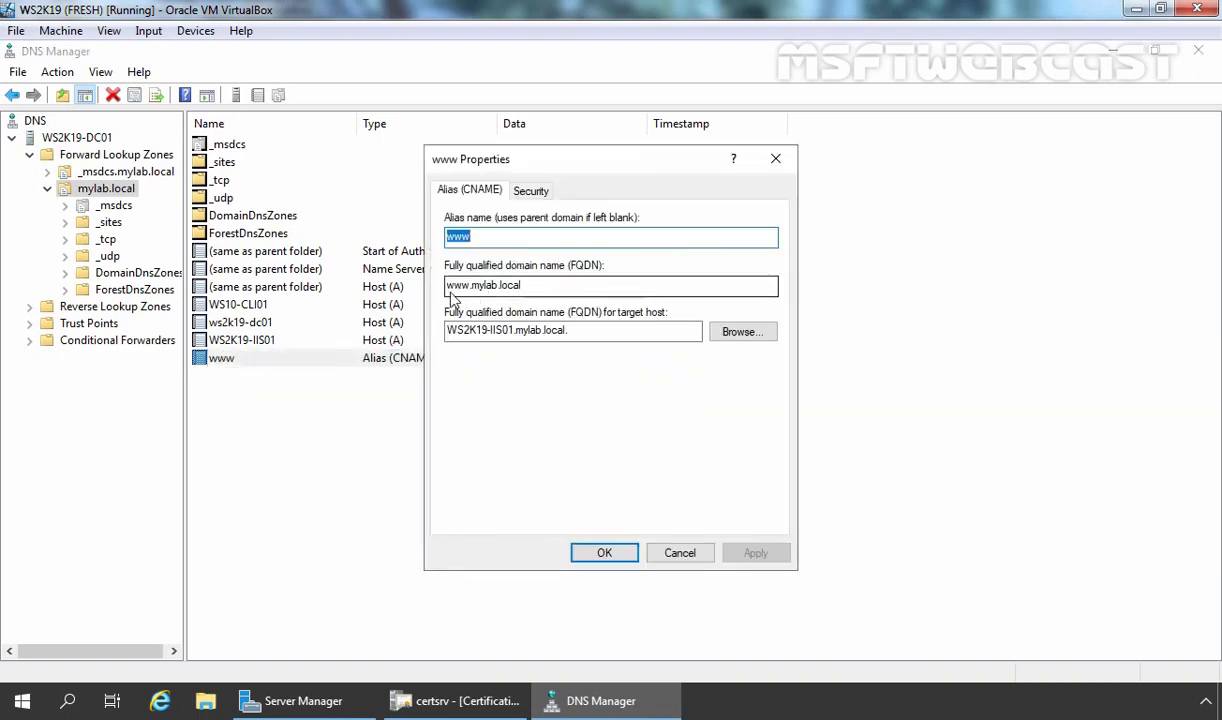
drag(450, 288, 527, 285)
key(ctrl+c)
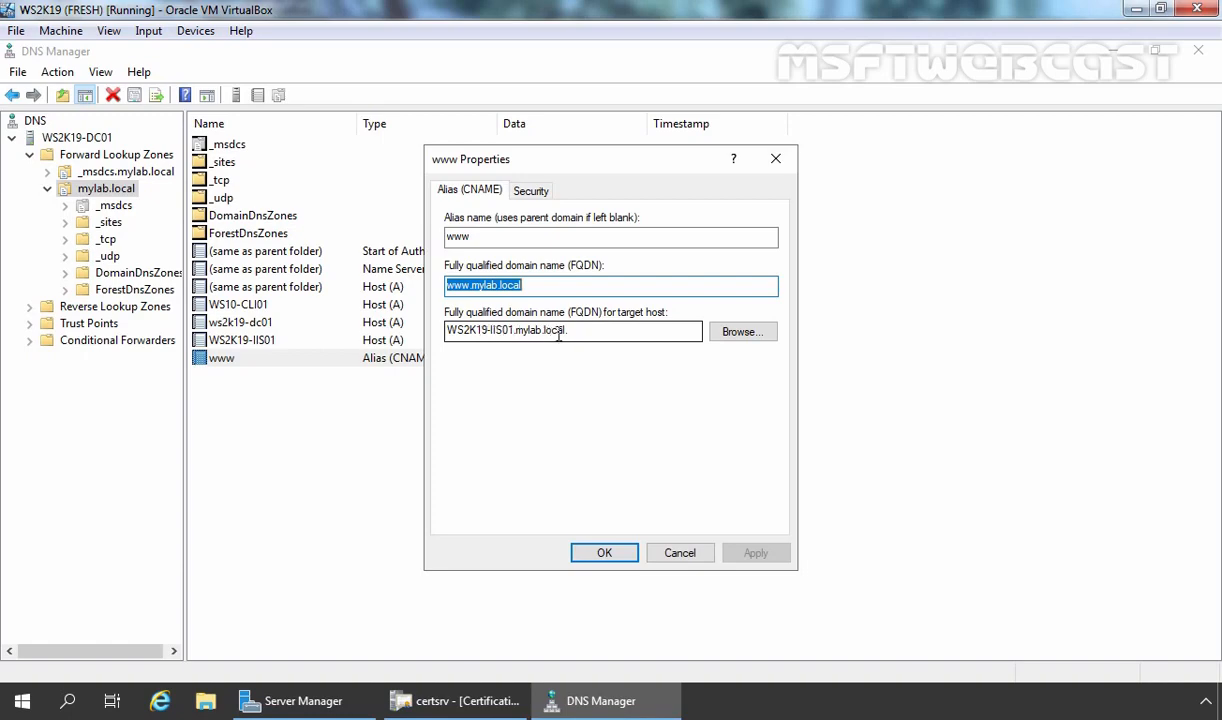
drag(581, 330, 372, 330)
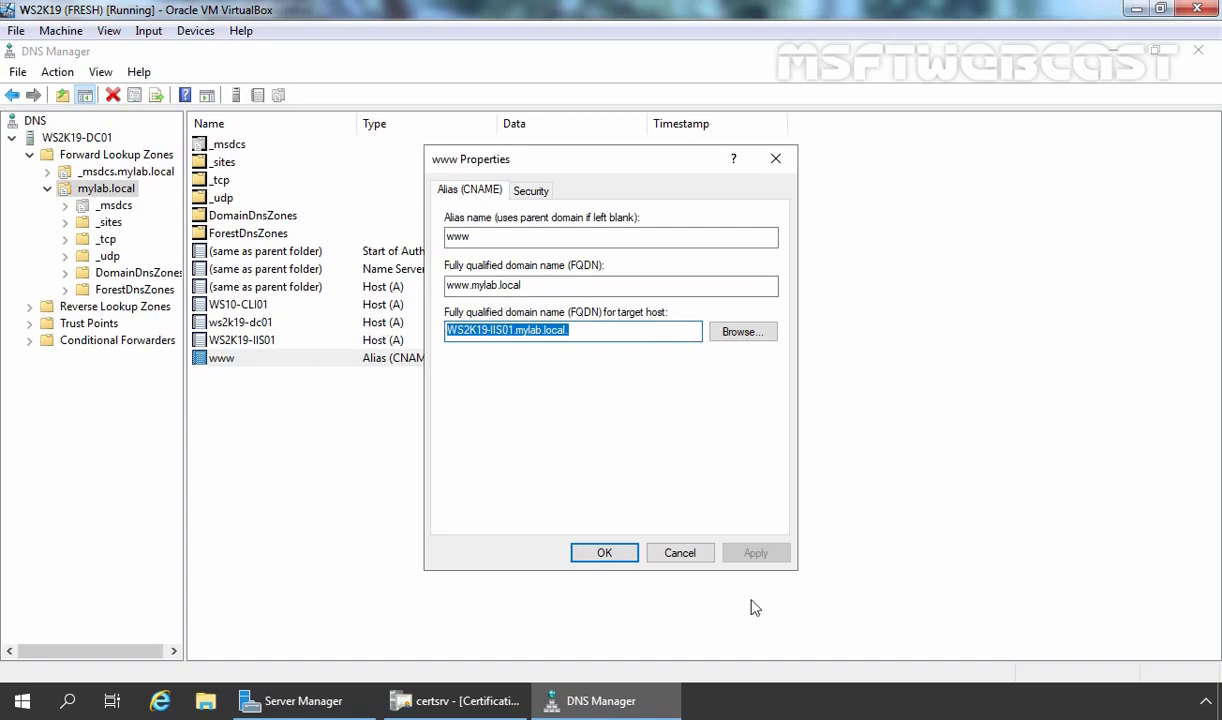
click(604, 553)
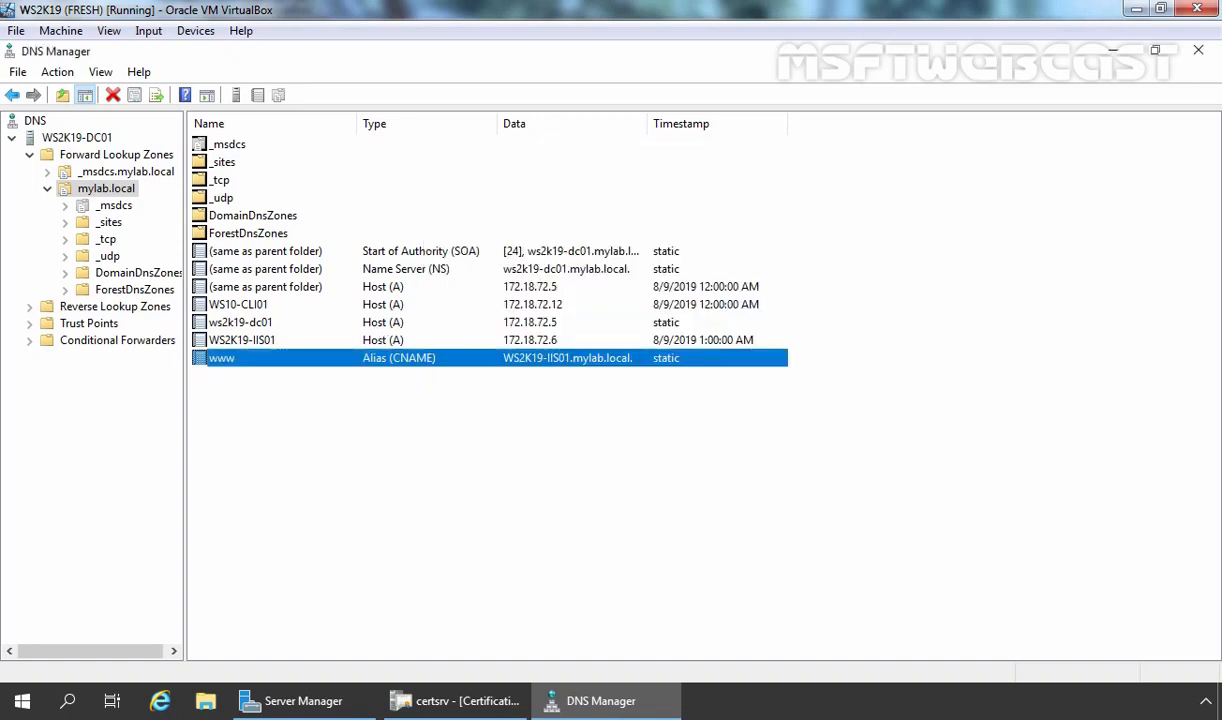
key(alt+Tab)
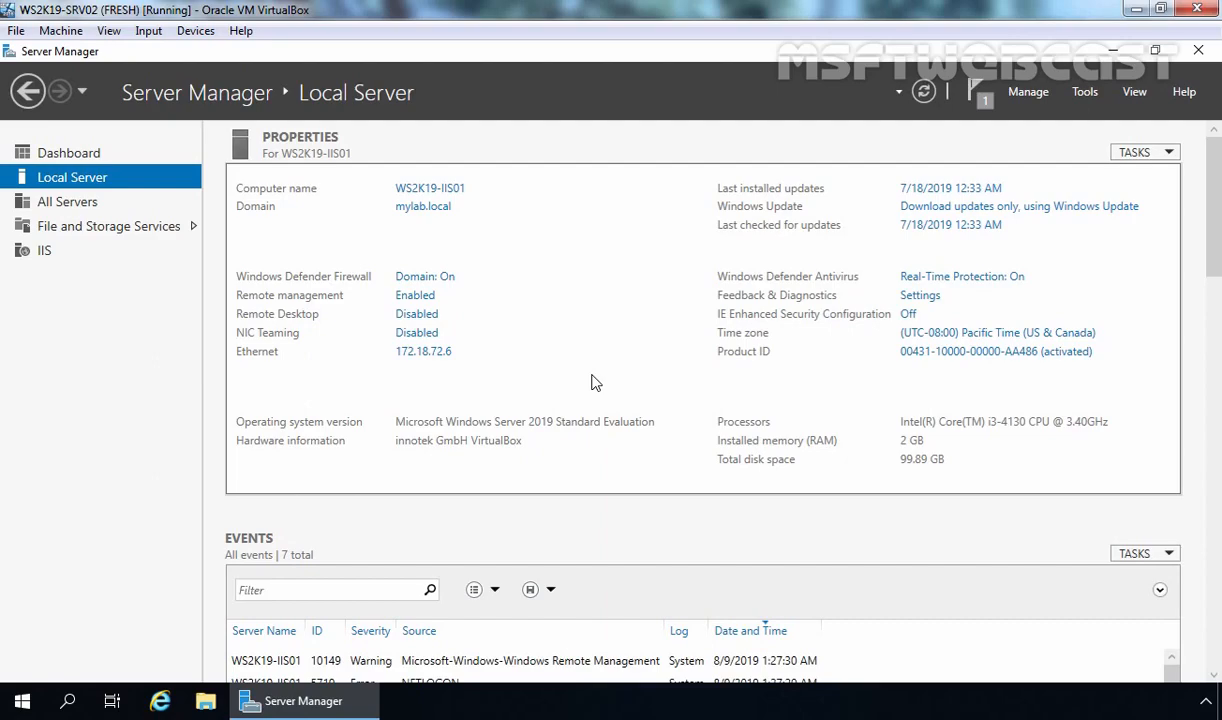
click(161, 703)
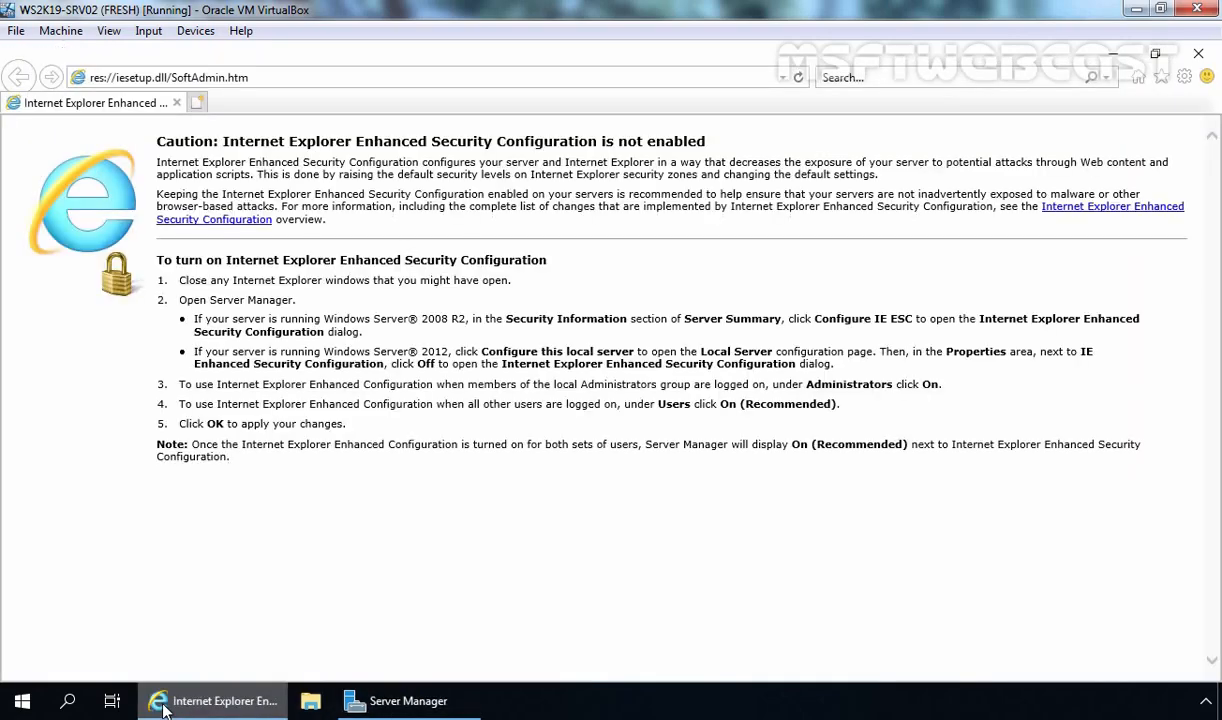
key(alt+d)
text(h)
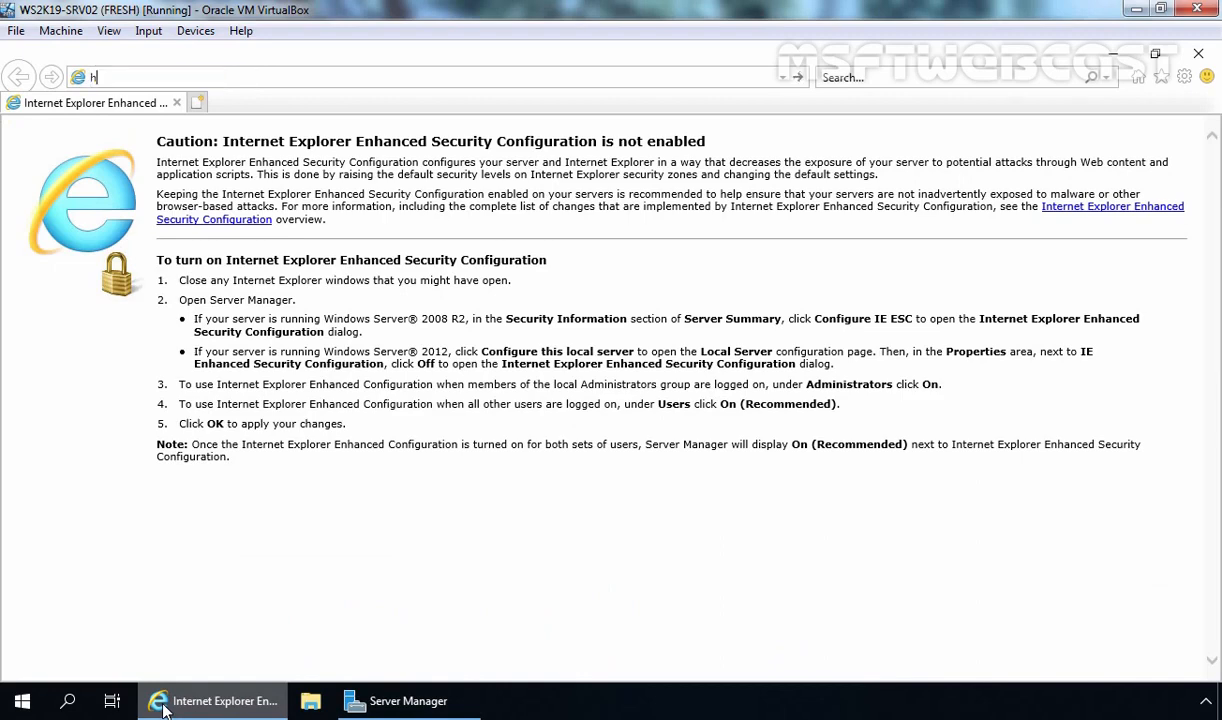
text(ttp://www)
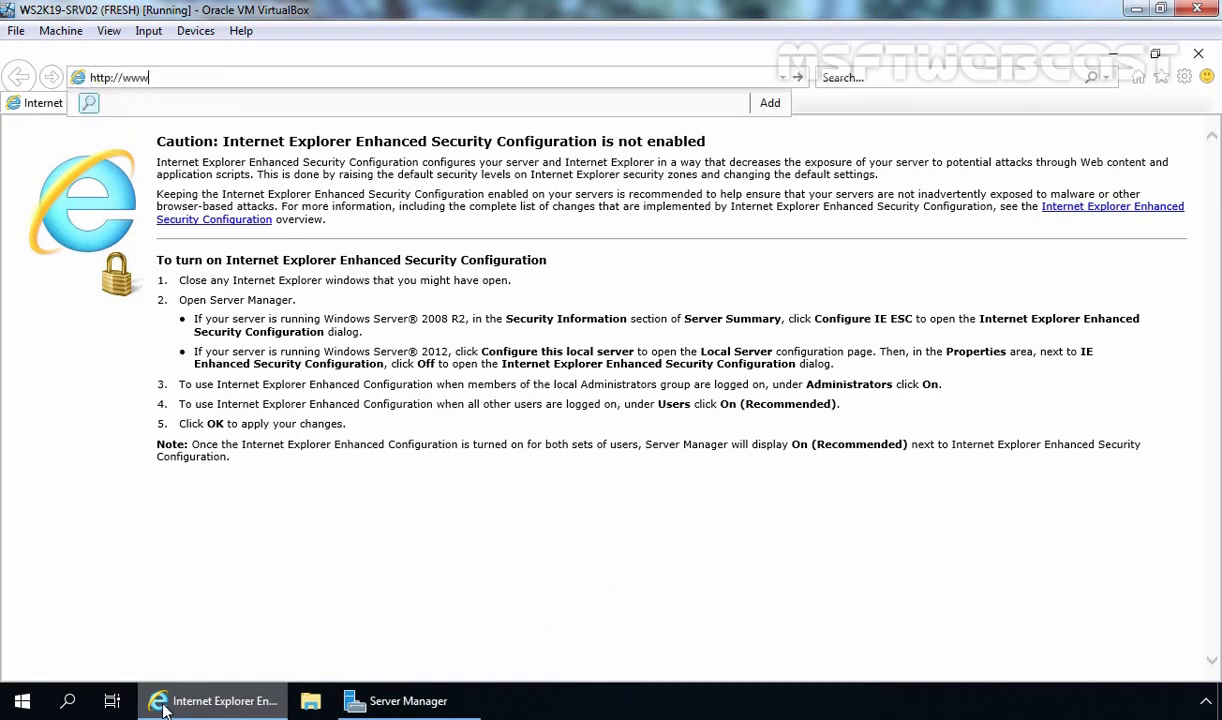
text(.mylab.local)
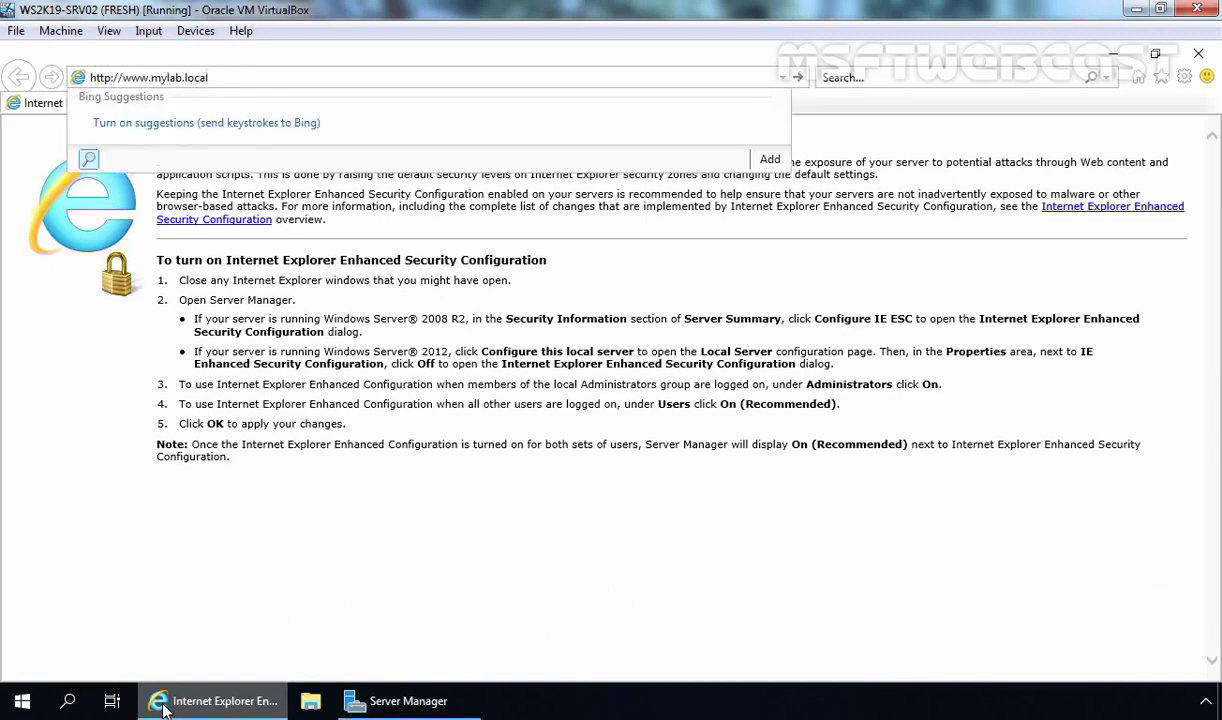
key(Return)
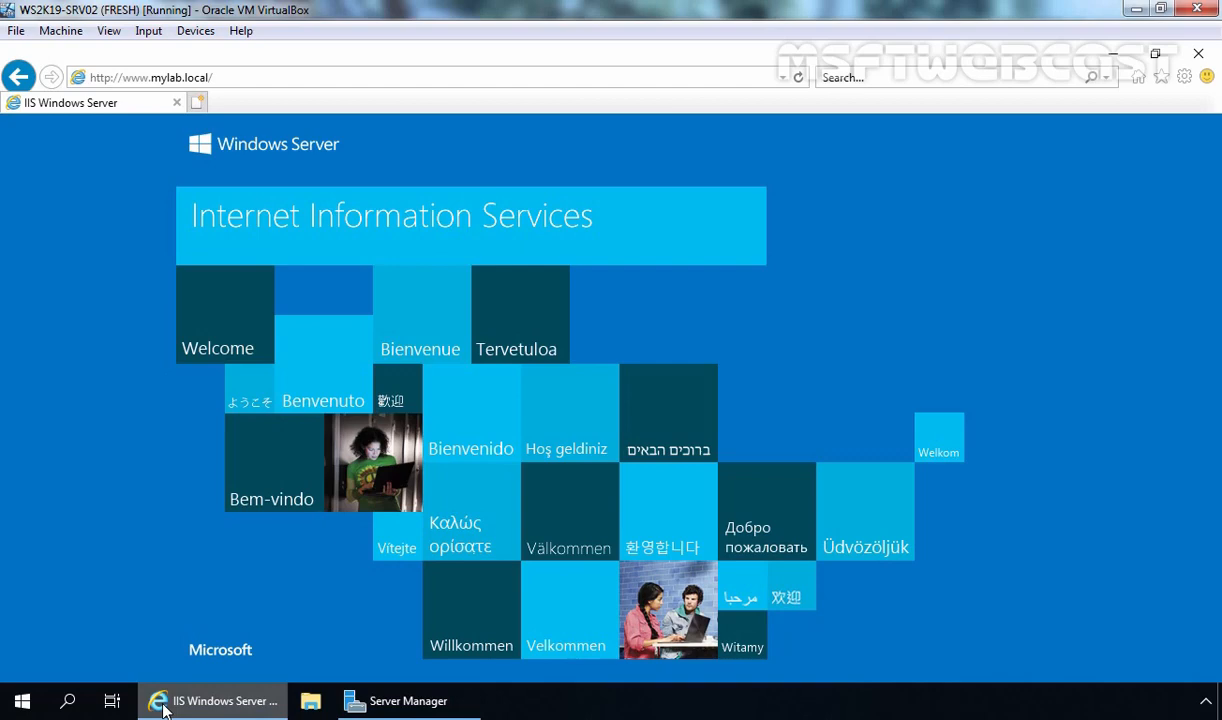
click(1112, 58)
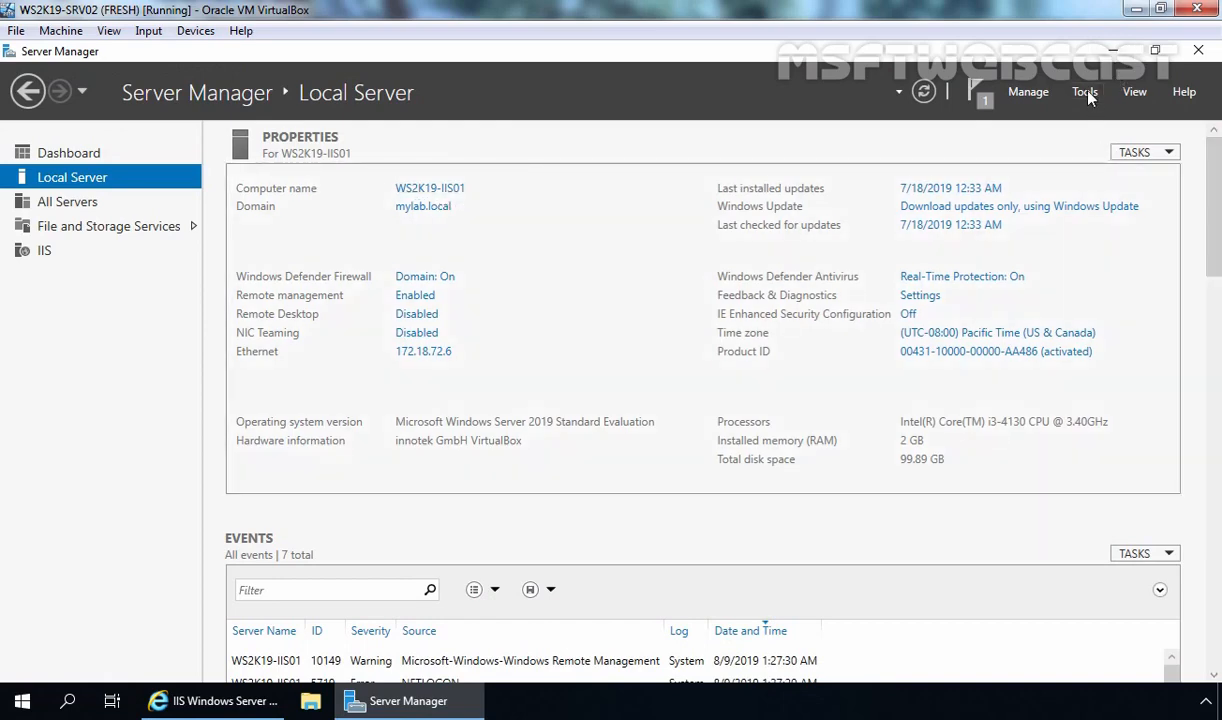
Launch IIS Manager maximized, open WS2K19-IIS01's Server Certificates, and start Create Certificate Request
click(1087, 93)
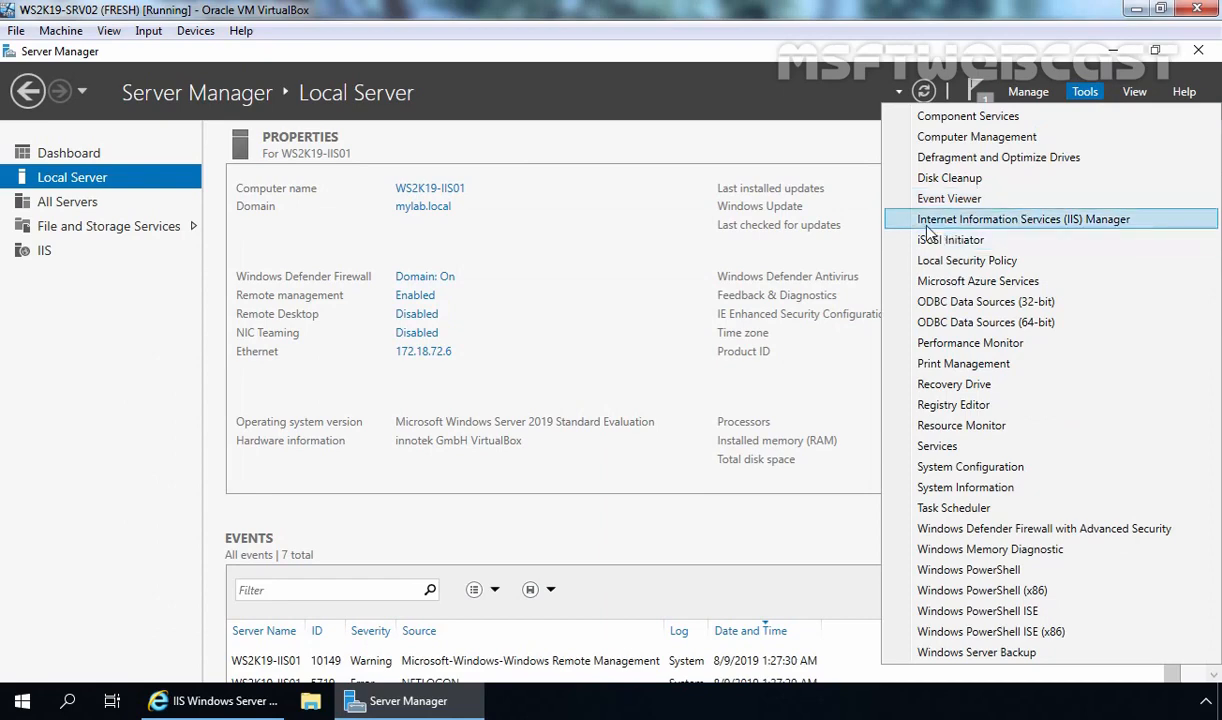
click(1070, 221)
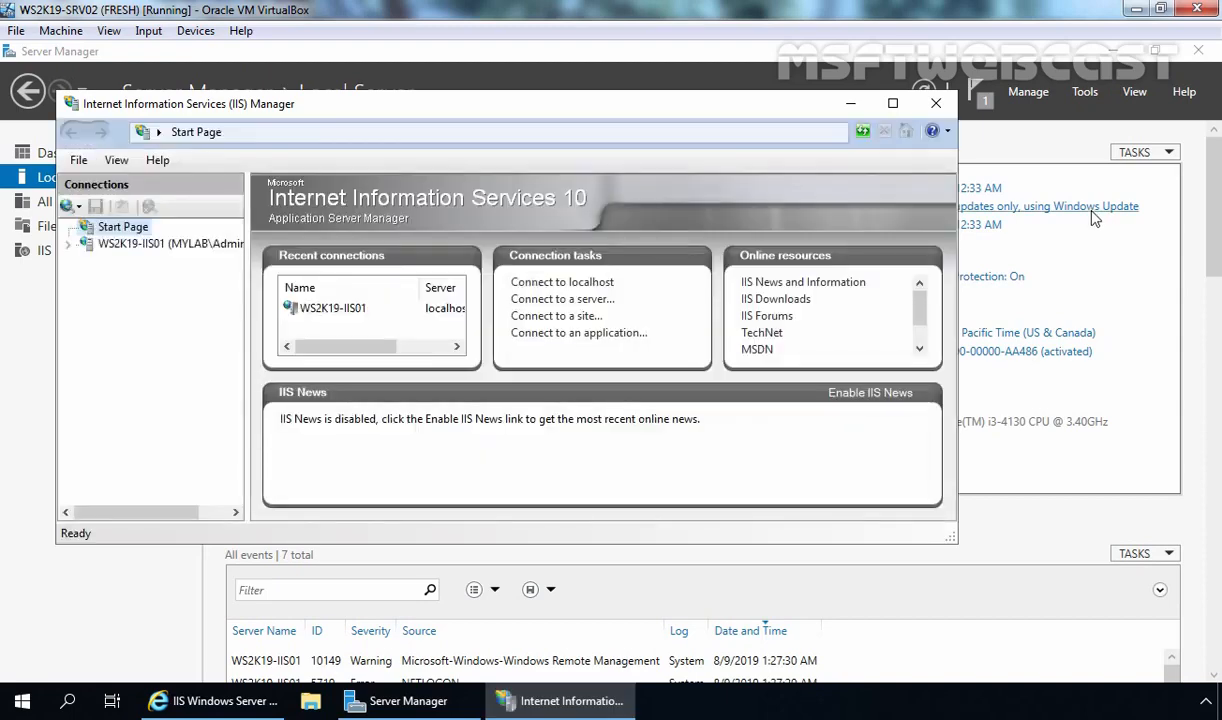
click(894, 104)
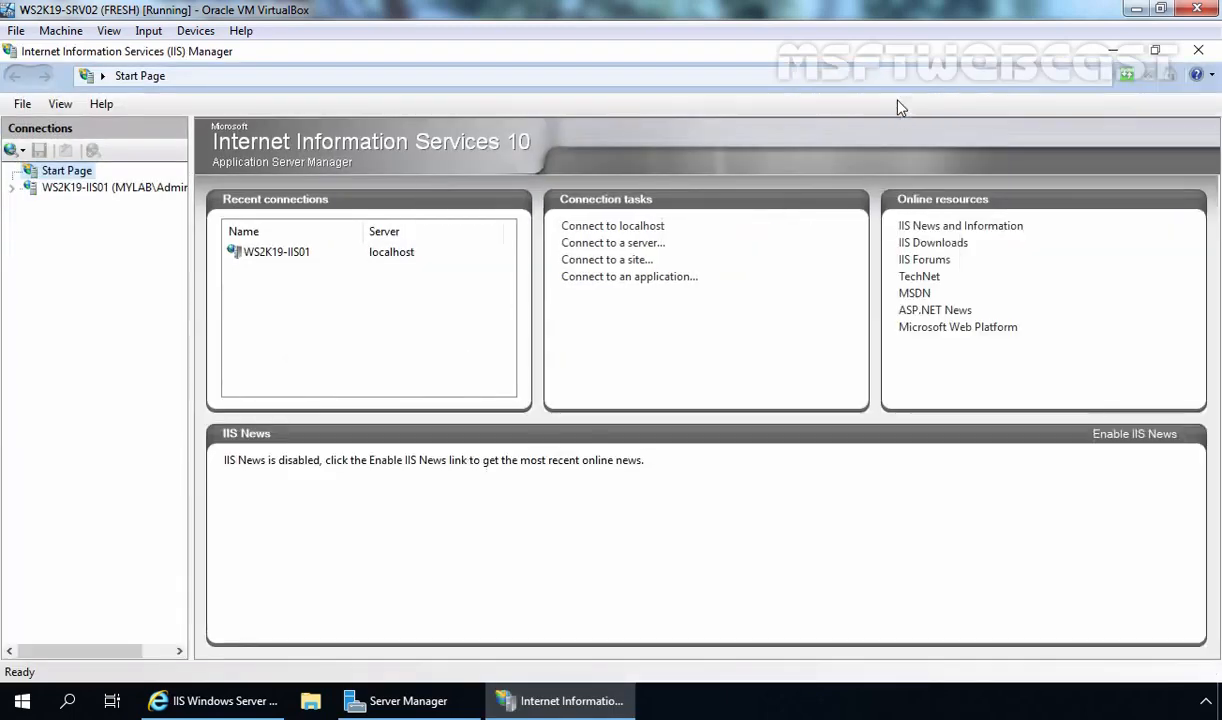
click(80, 189)
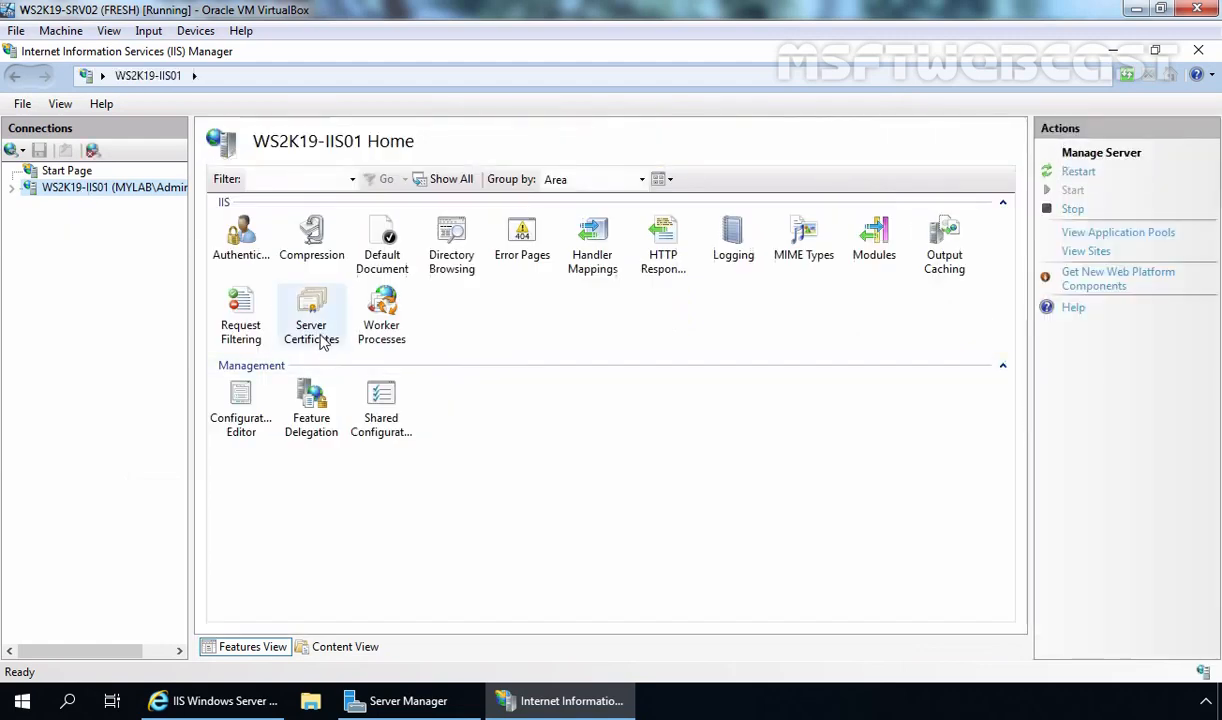
double_click(313, 326)
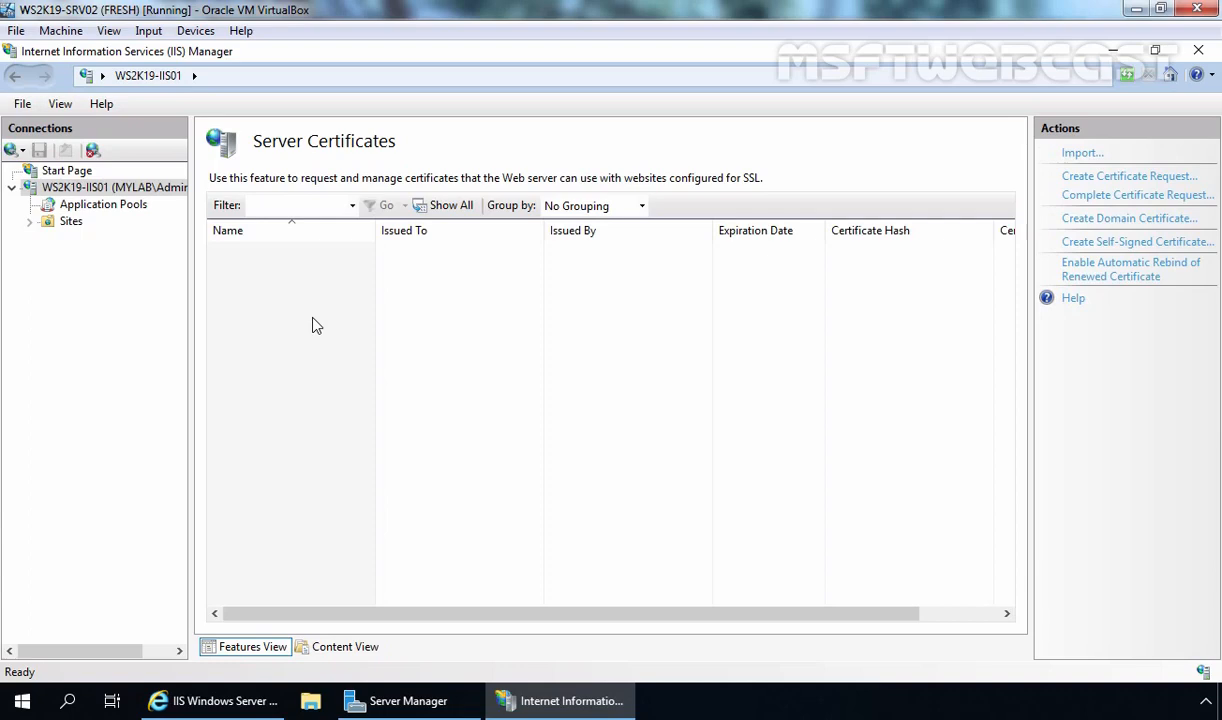
click(1147, 183)
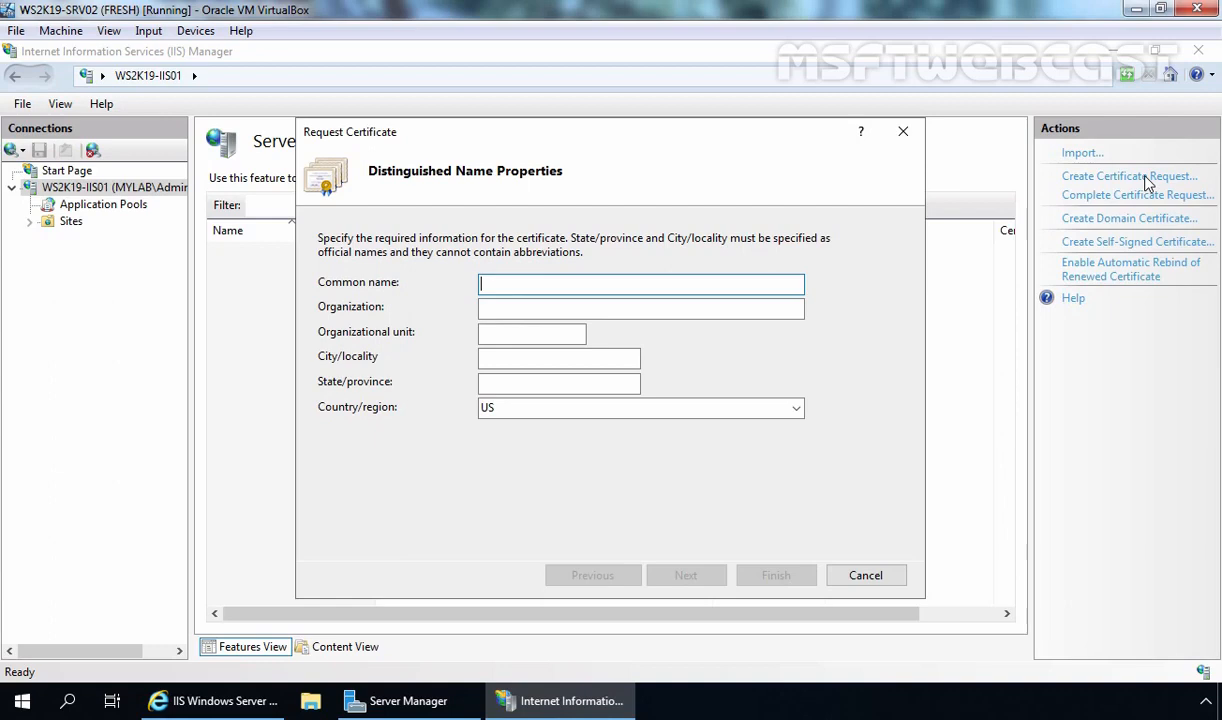
key(ctrl+v)
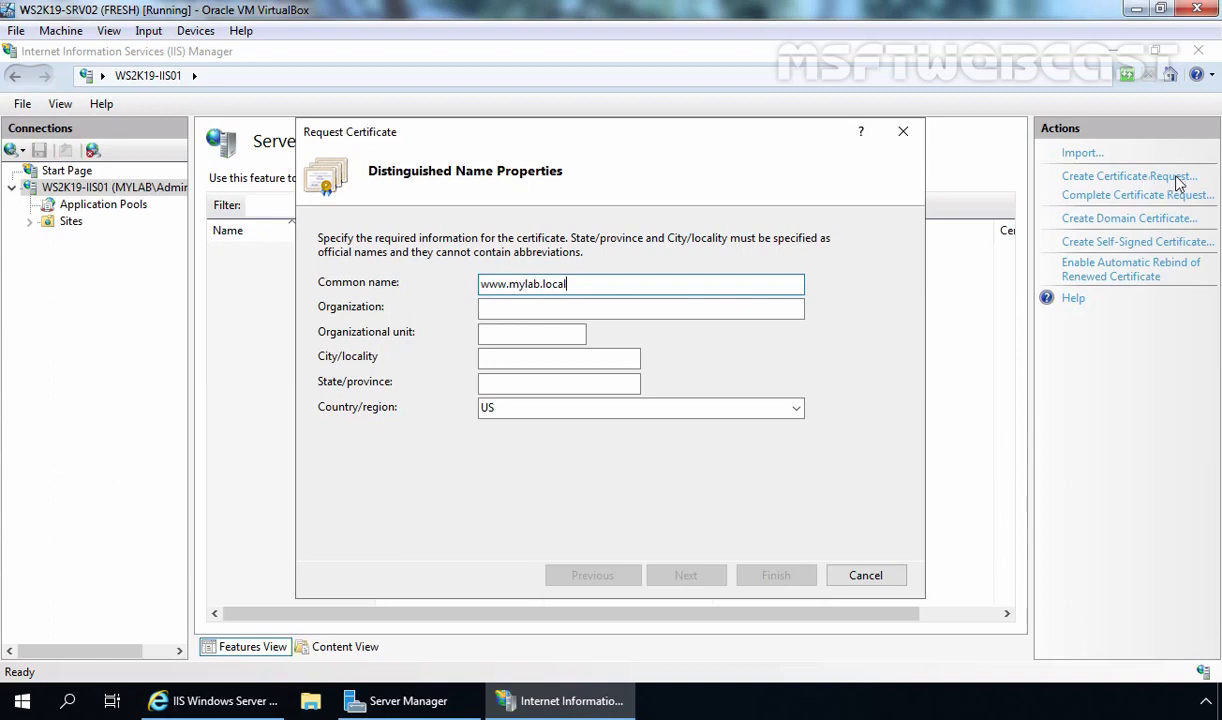
click(677, 308)
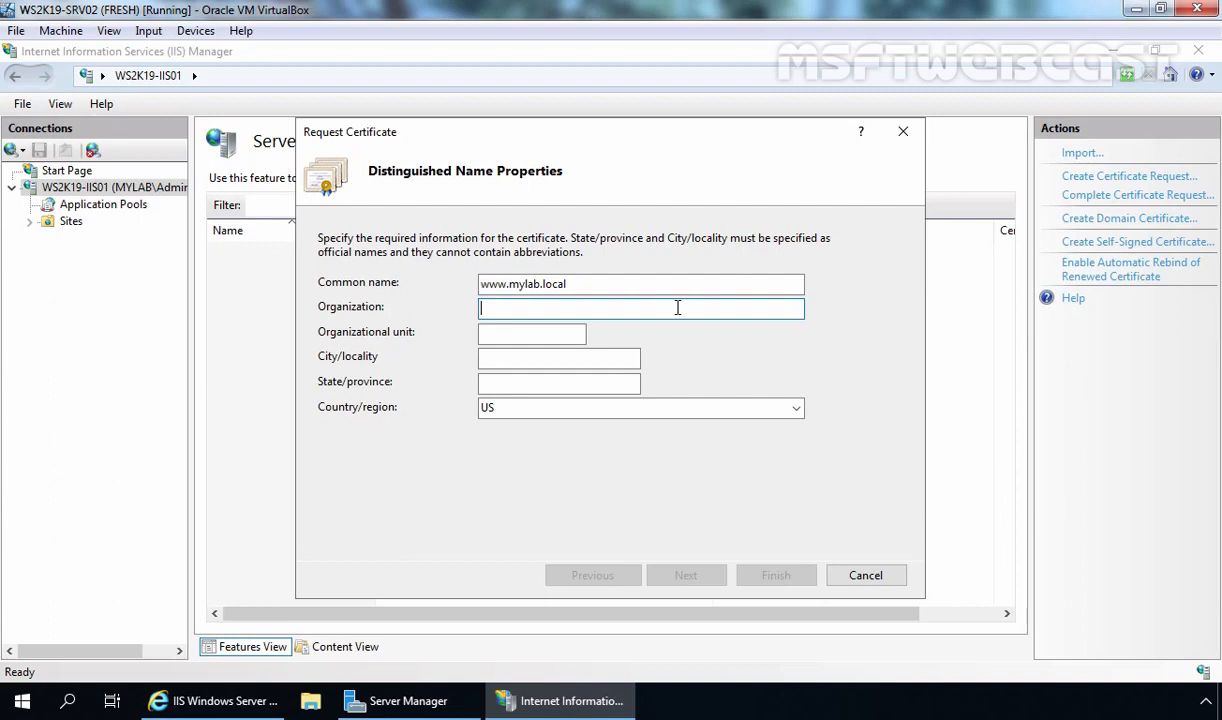
text(MSFTWEBCAST)
key(Tab)
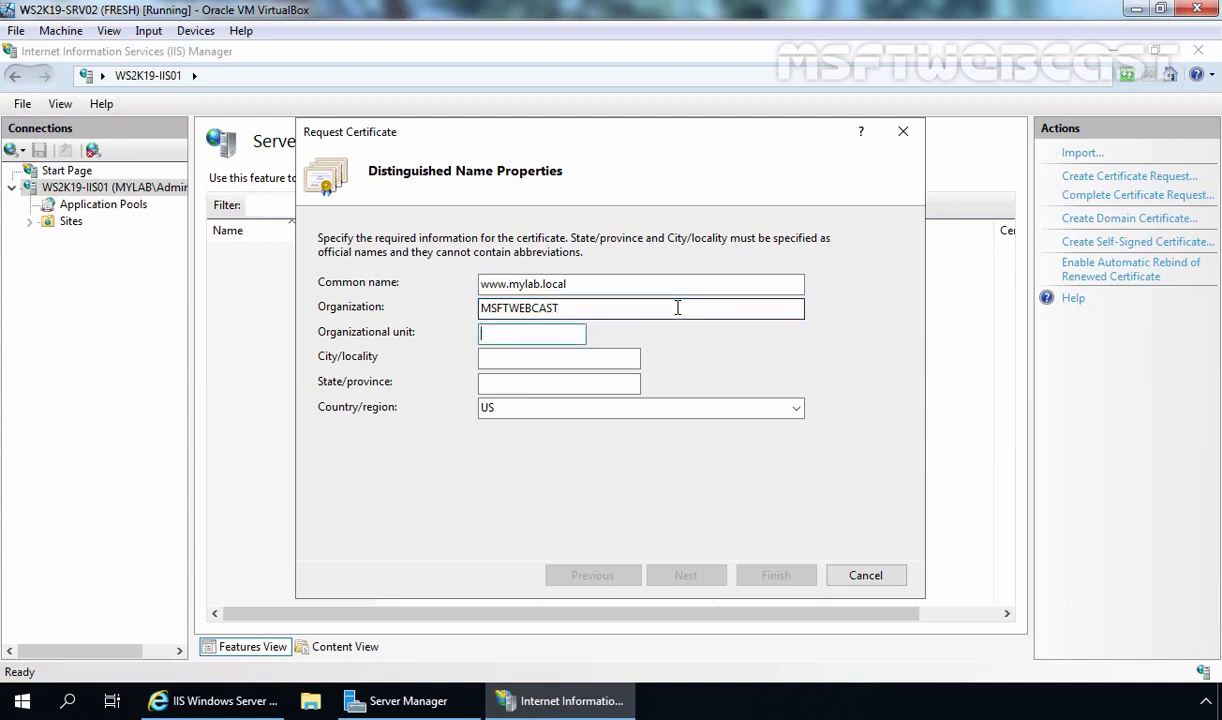
text(IT)
Fill in city SURAT, state GUJARAT and country IN, then move to the next page
key(Tab)
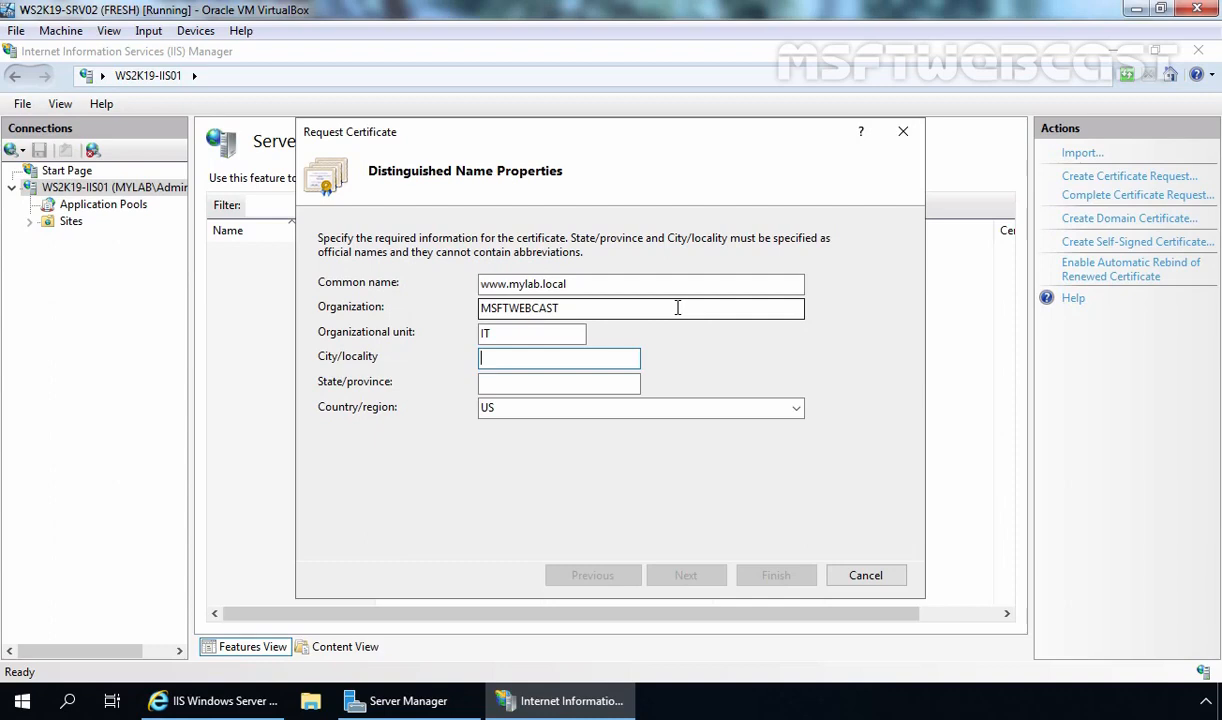
text(SURAT)
key(Tab)
text(GUJARAT)
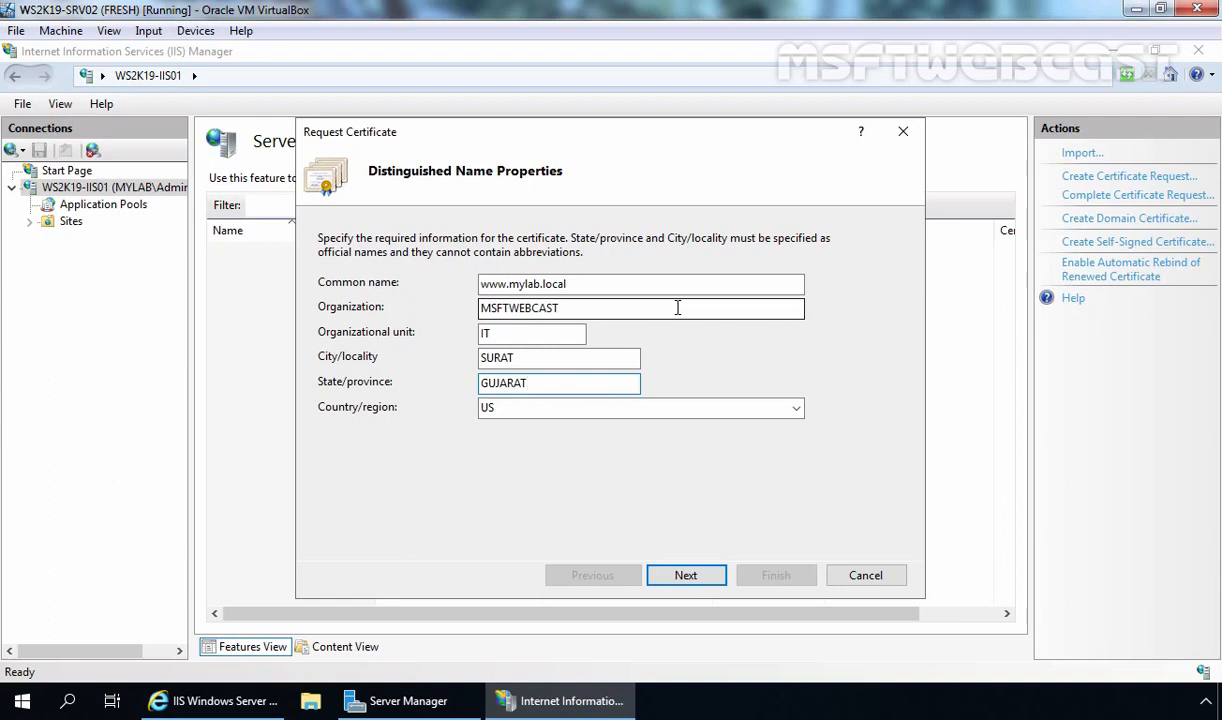
key(Tab)
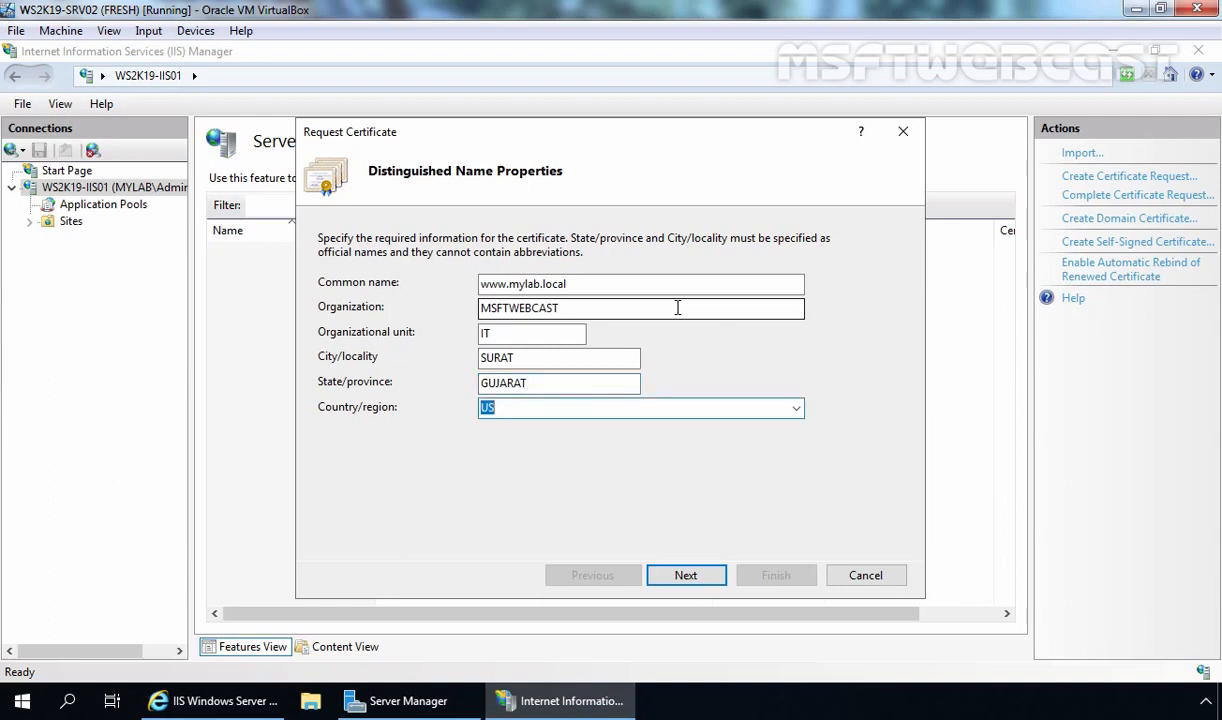
text(I)
key(Down)
key(Down)
key(Down)
key(Down)
key(Down)
click(685, 578)
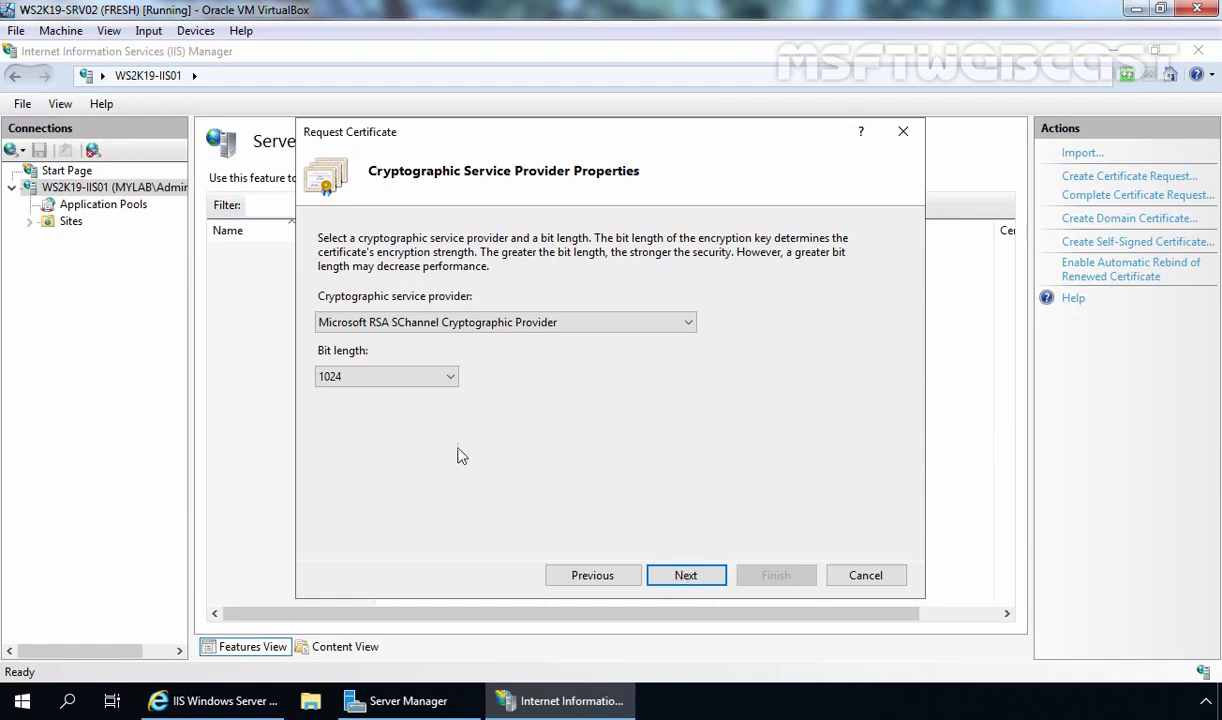
Choose a 4096-bit key with the Microsoft RSA SChannel provider and browse for the request file location
click(451, 380)
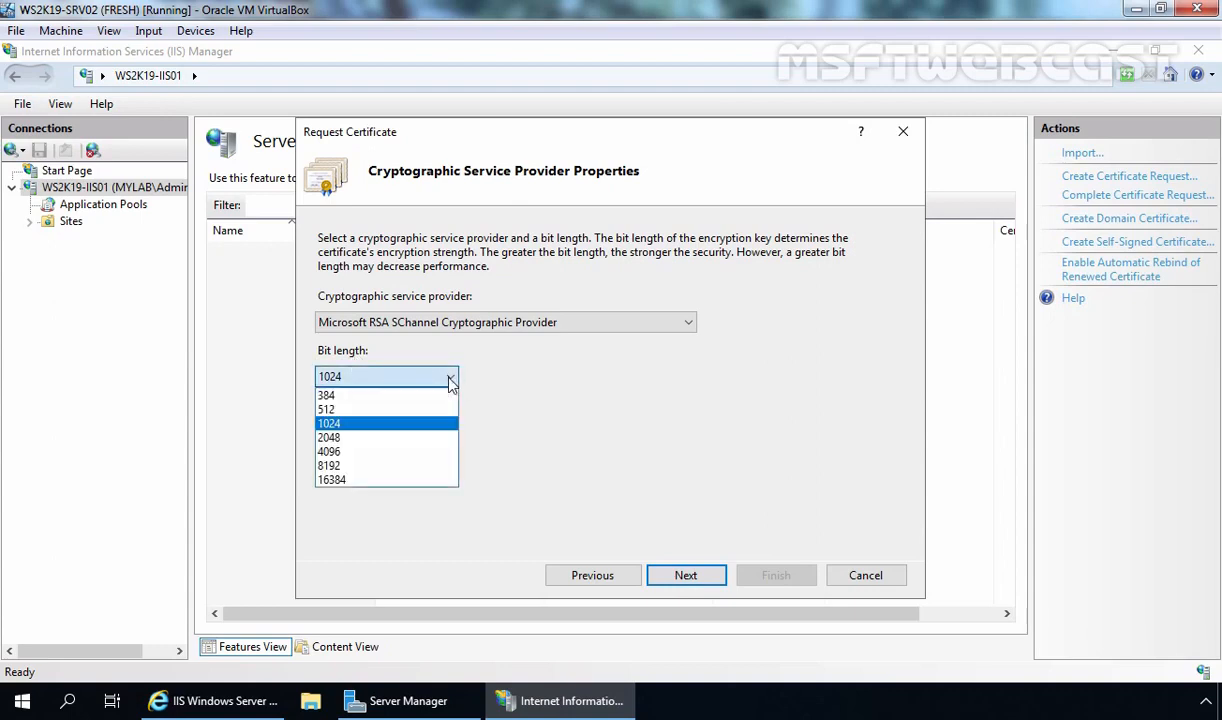
click(405, 449)
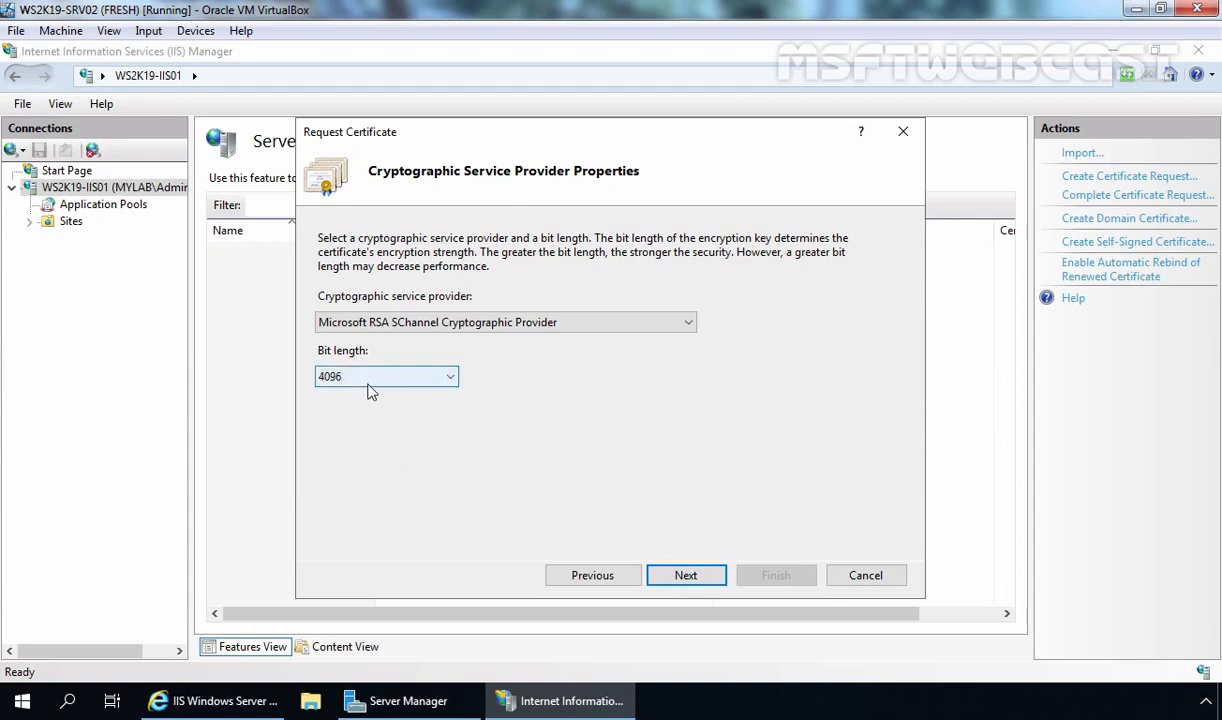
click(686, 577)
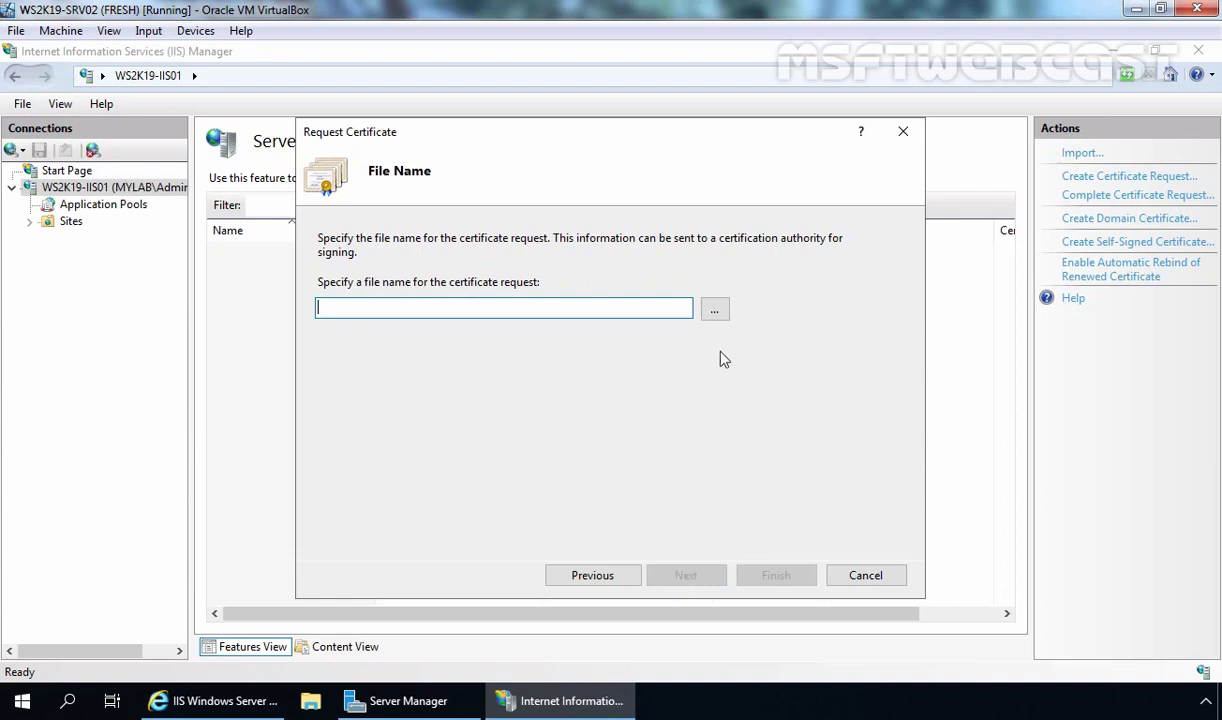
click(715, 311)
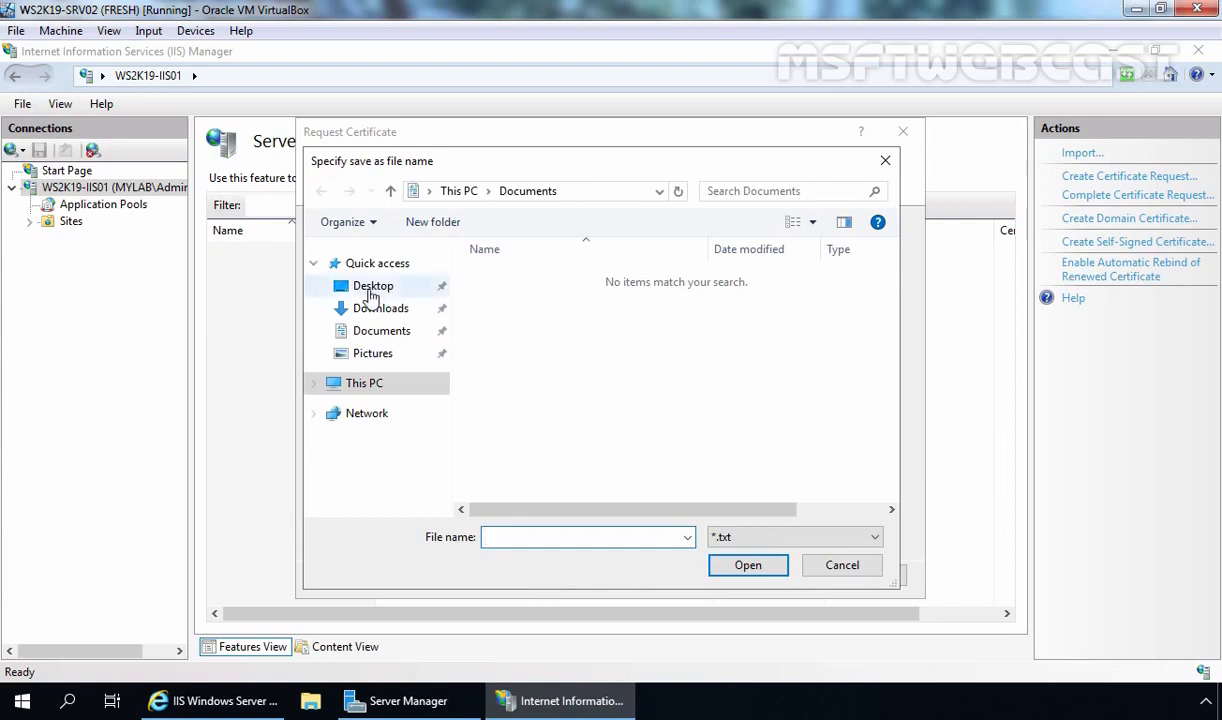
Save the certificate request as csr1.txt on the Desktop and finish the wizard
click(370, 290)
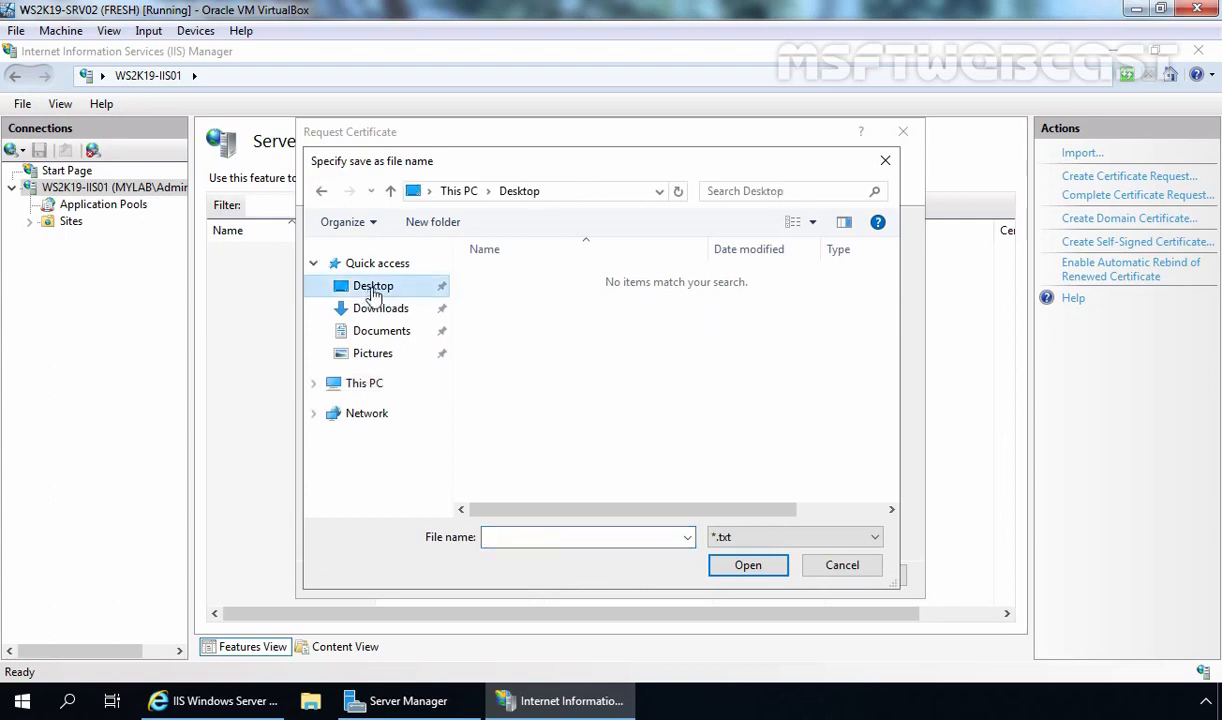
click(549, 540)
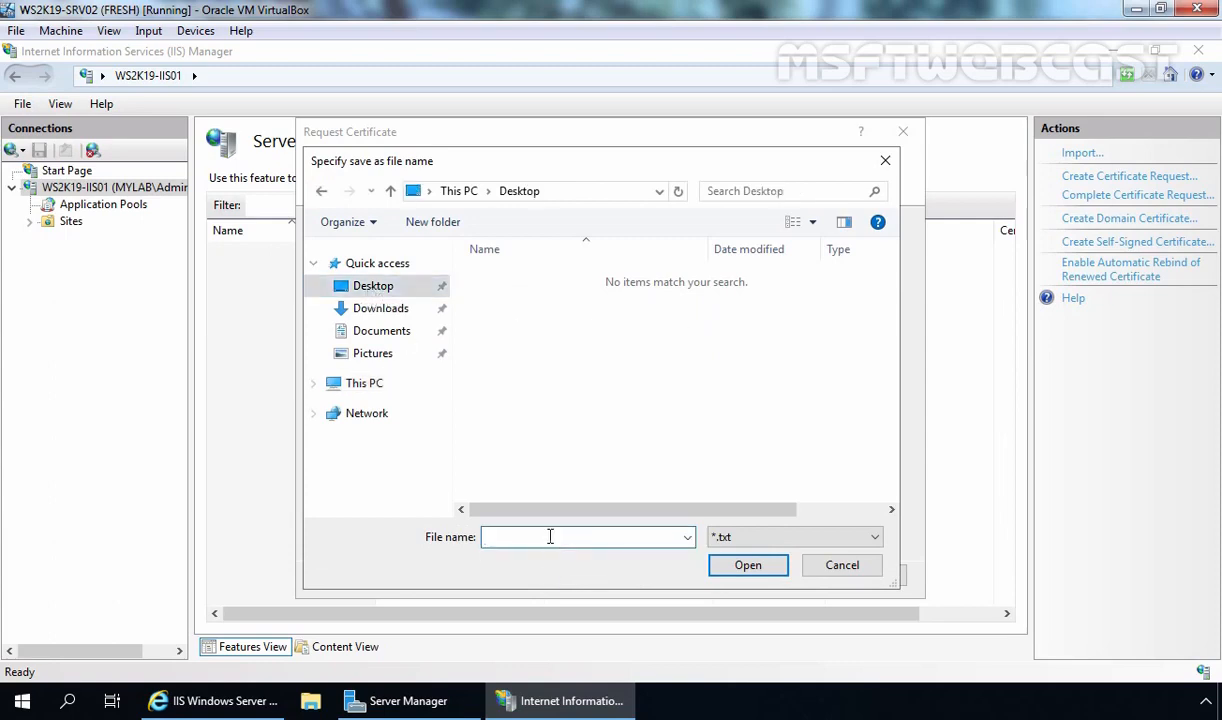
text(csr1)
click(753, 567)
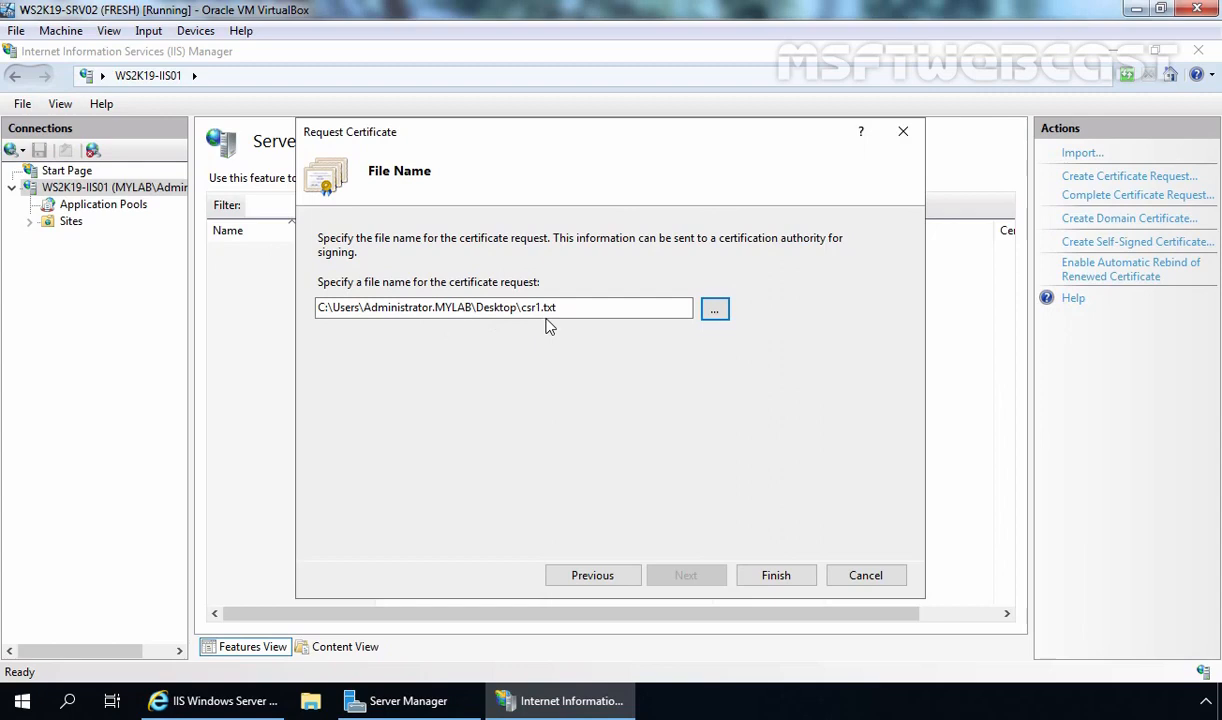
click(777, 580)
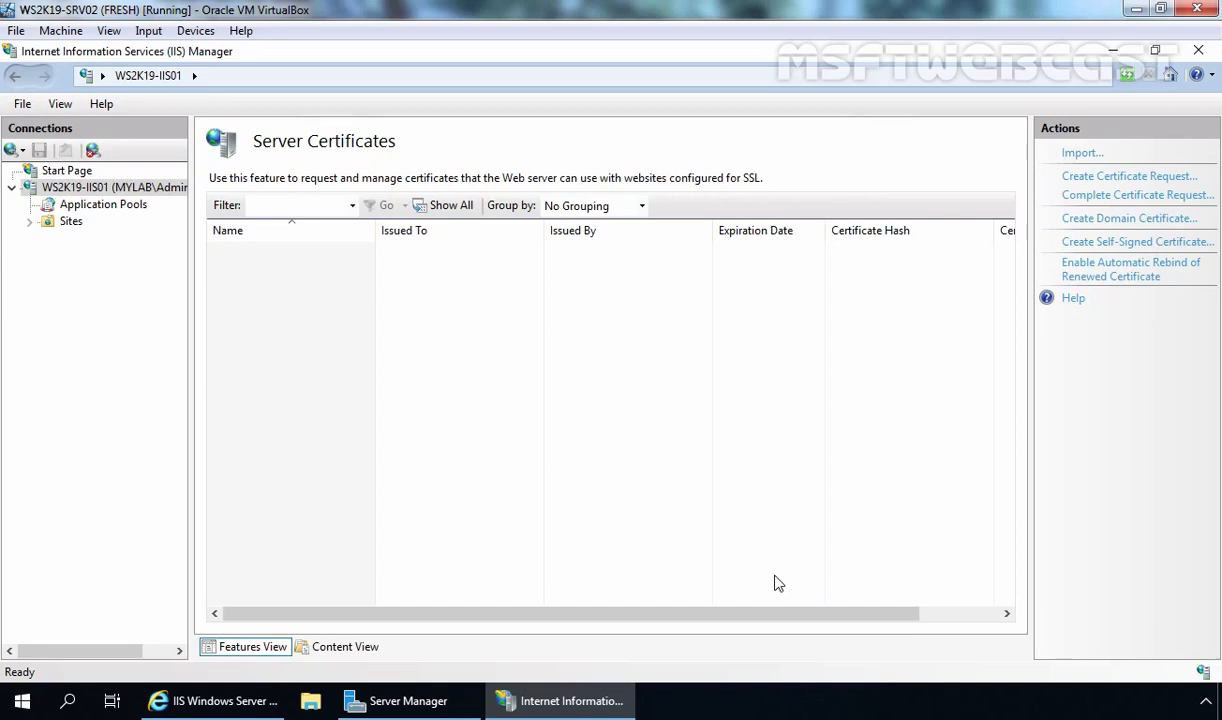
Minimize IIS Manager and Server Manager, review csr1's request text in Notepad, then close it
click(1114, 51)
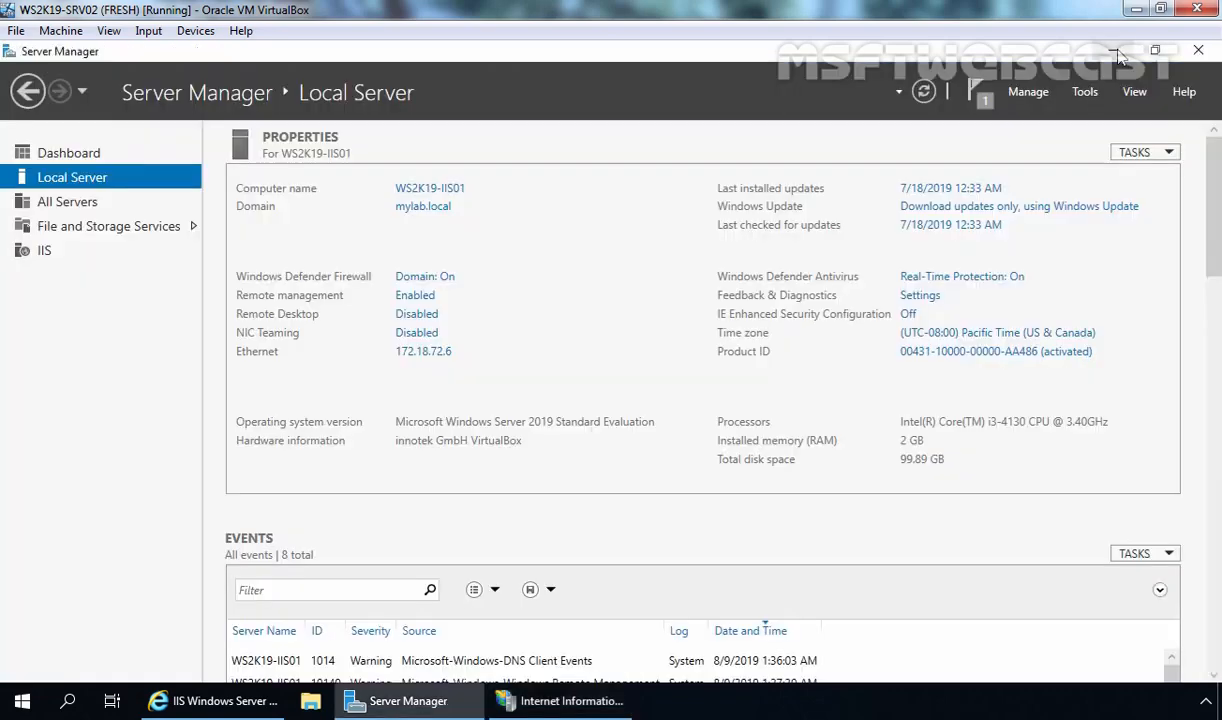
click(1113, 52)
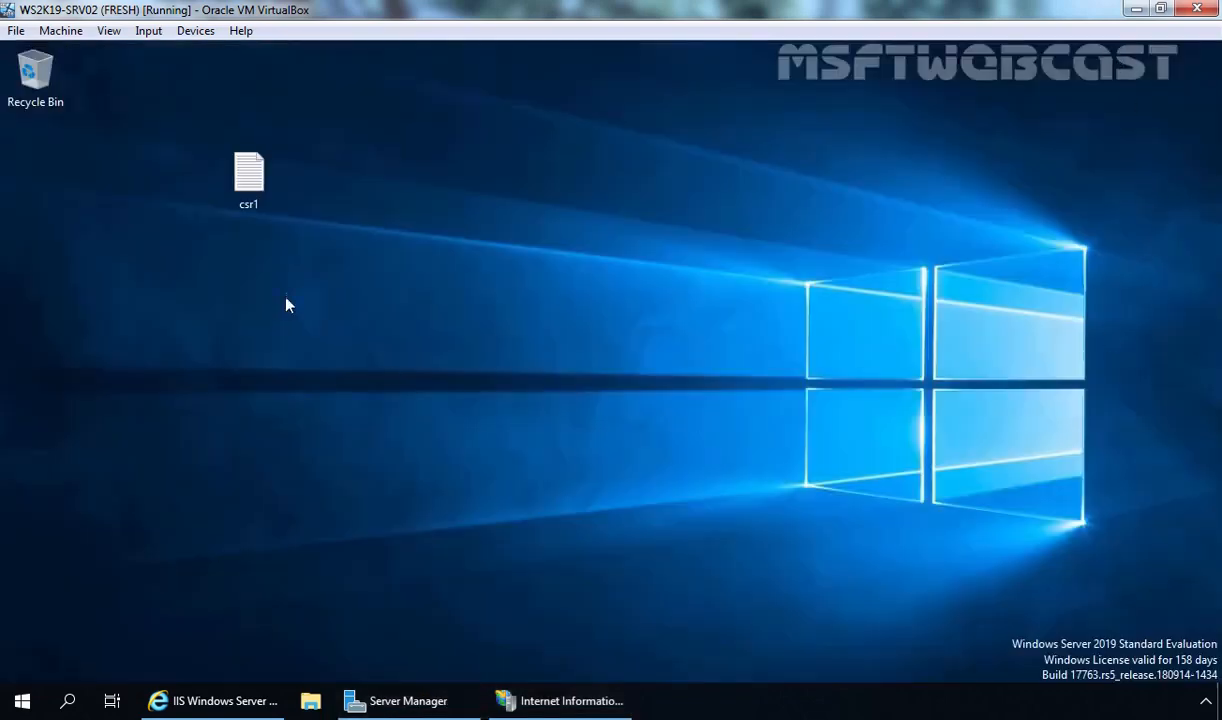
double_click(251, 181)
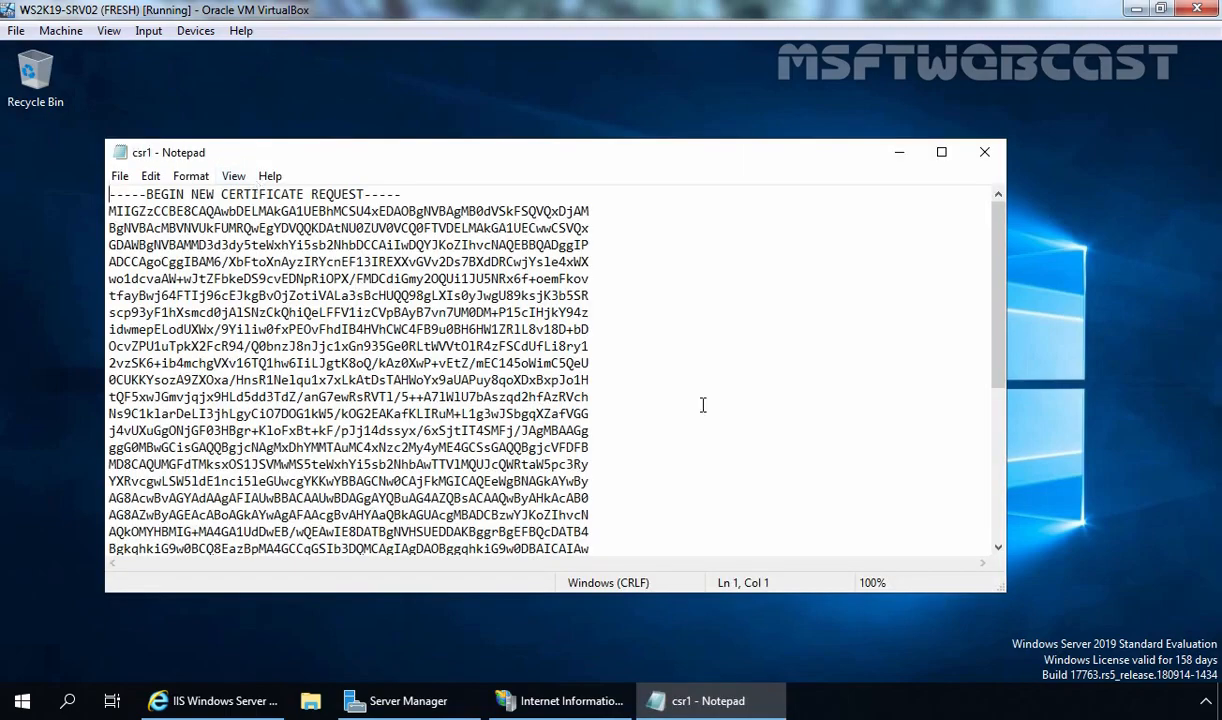
scroll(703, 404, down, 6)
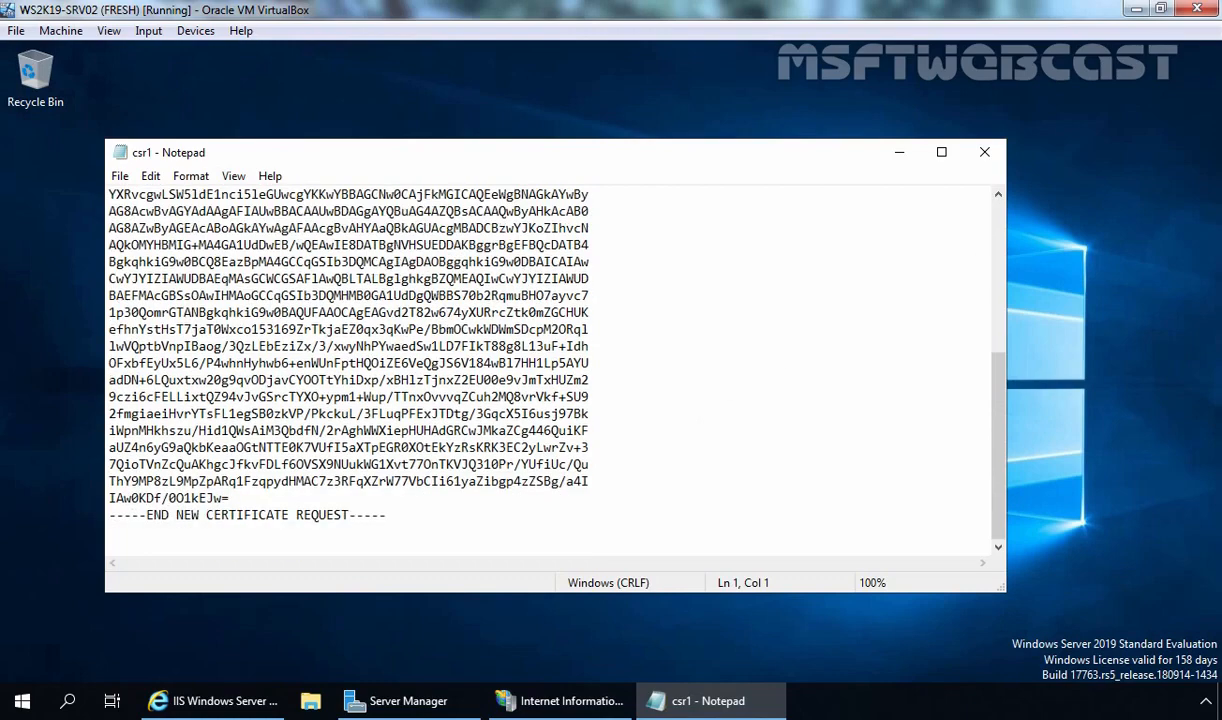
click(984, 153)
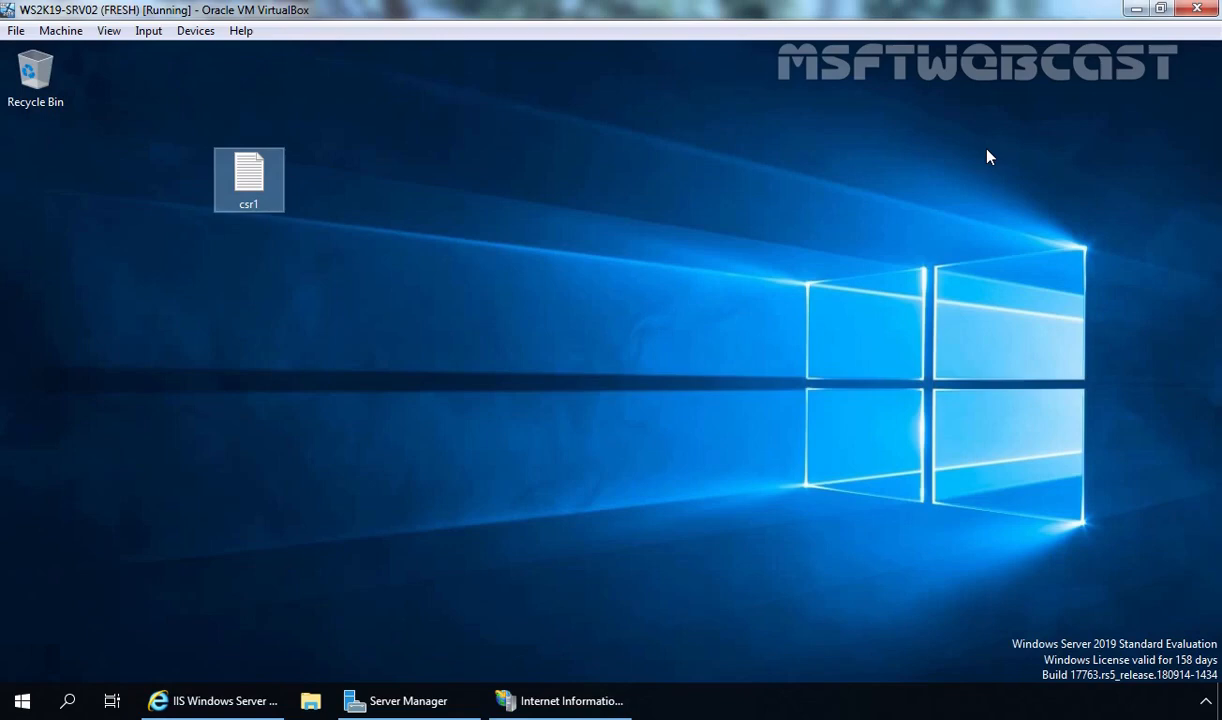
click(210, 692)
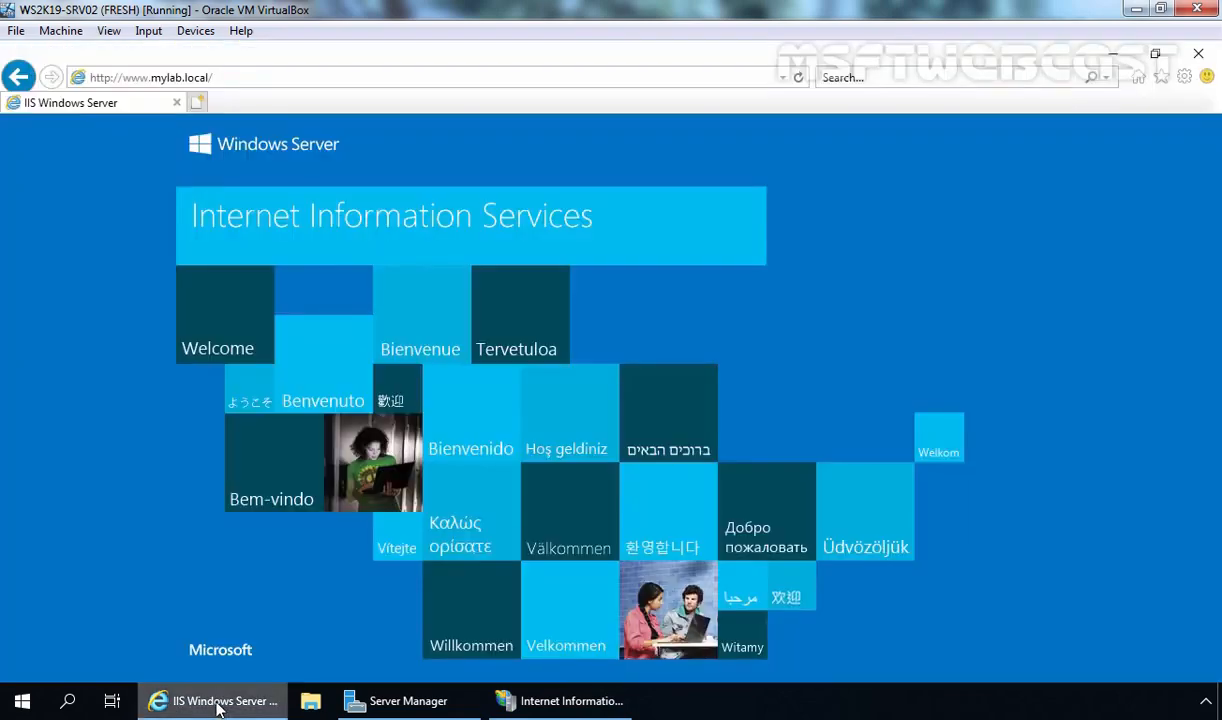
click(268, 84)
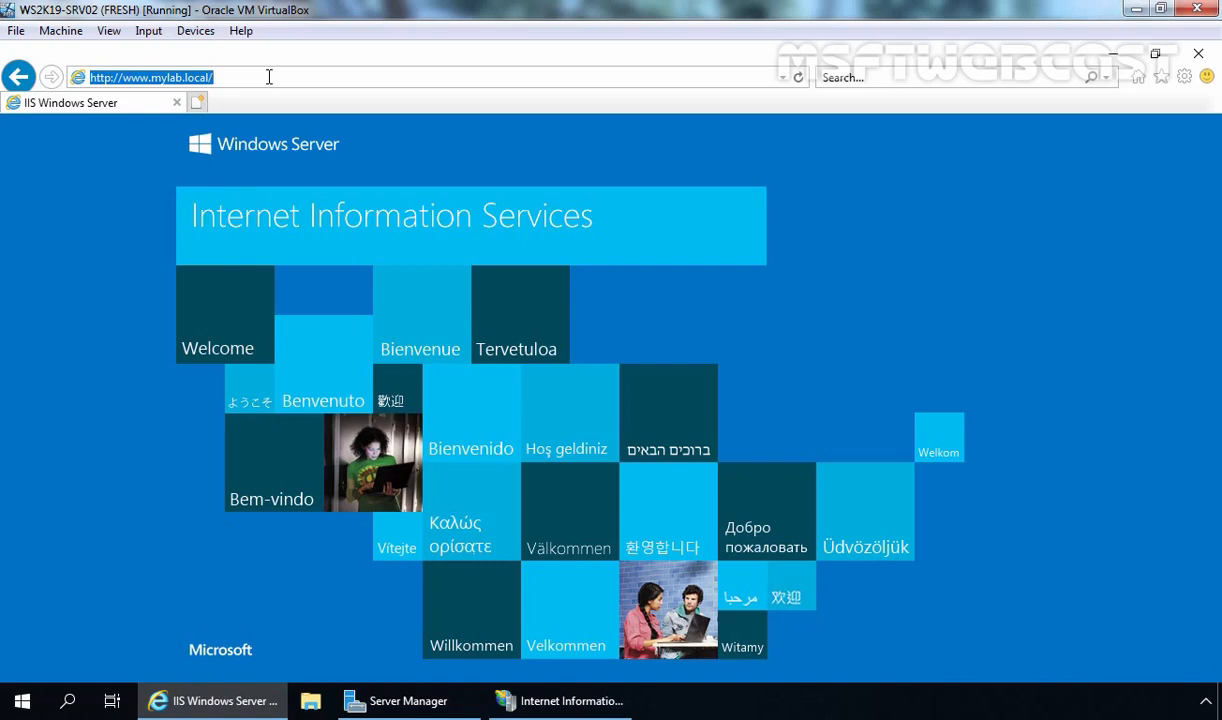
text(http://ws2k19-dc01.mylab.local/certsrv)
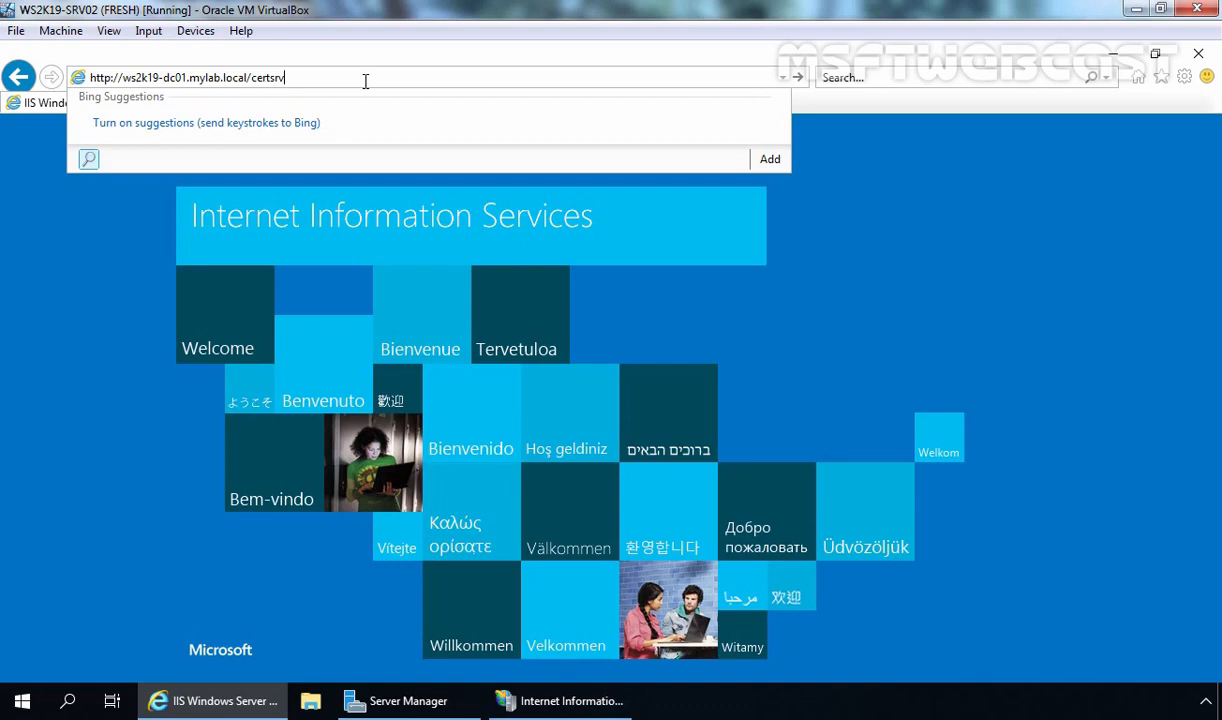
key(Return)
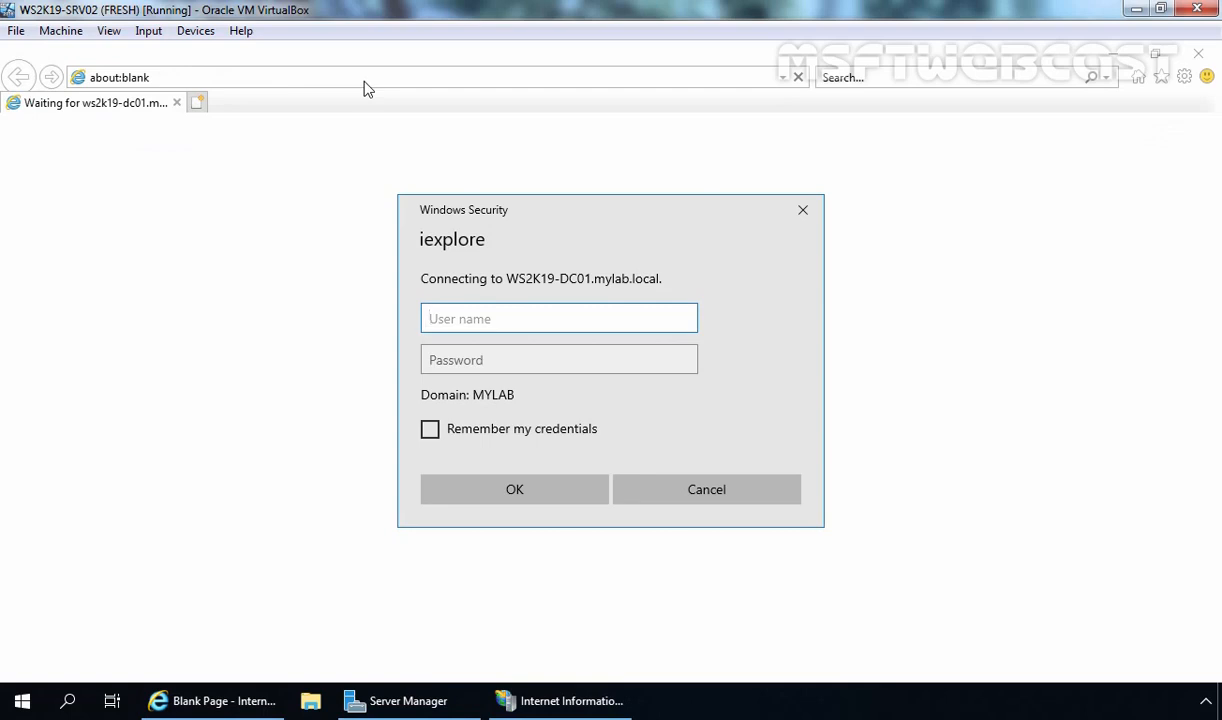
text(administrator)
key(Tab)
text(*********)
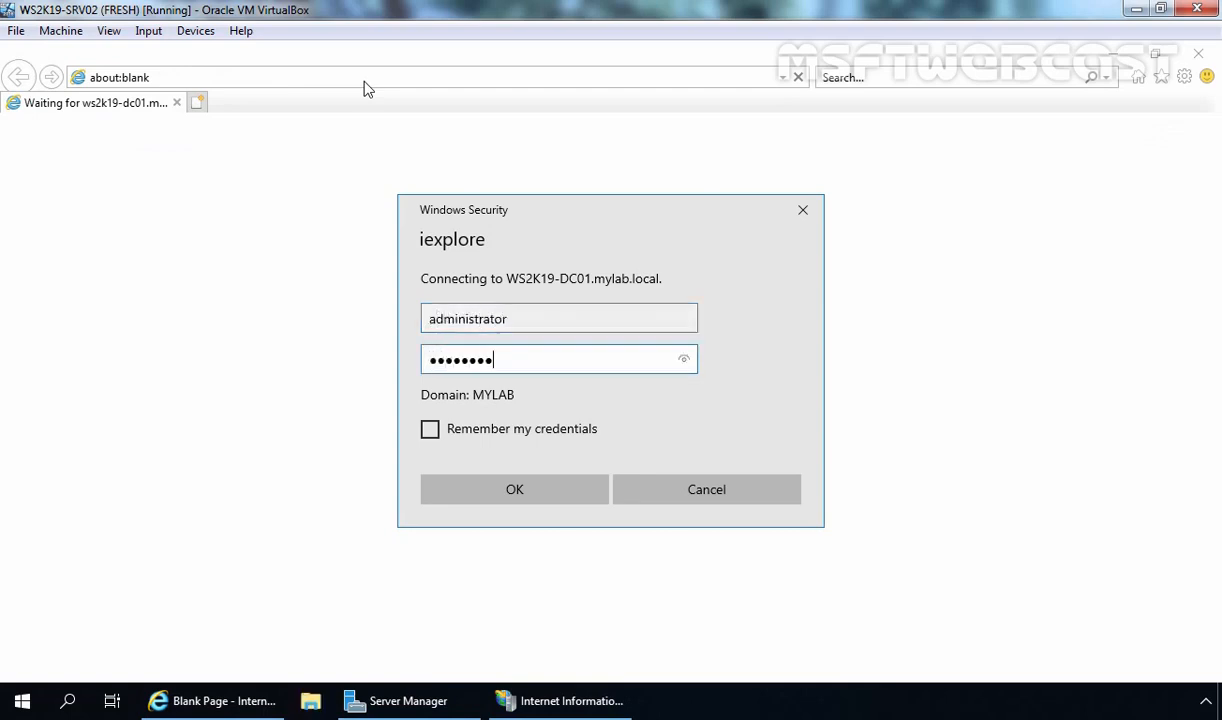
click(522, 490)
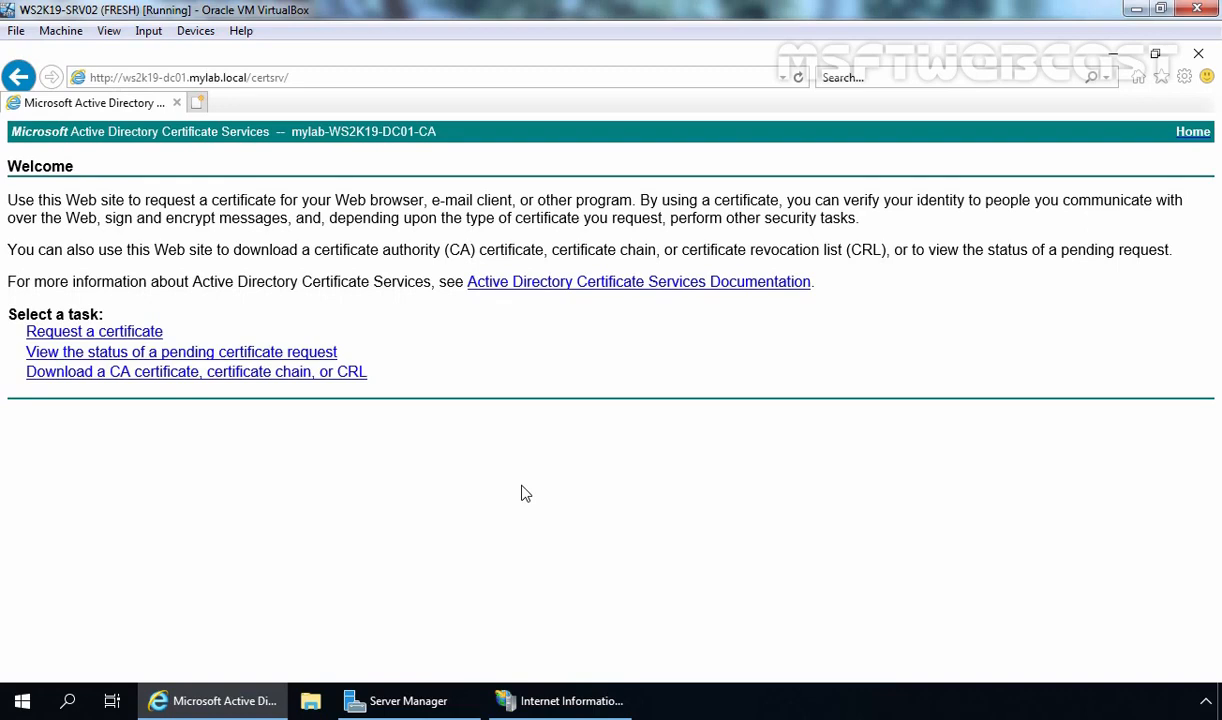
click(122, 340)
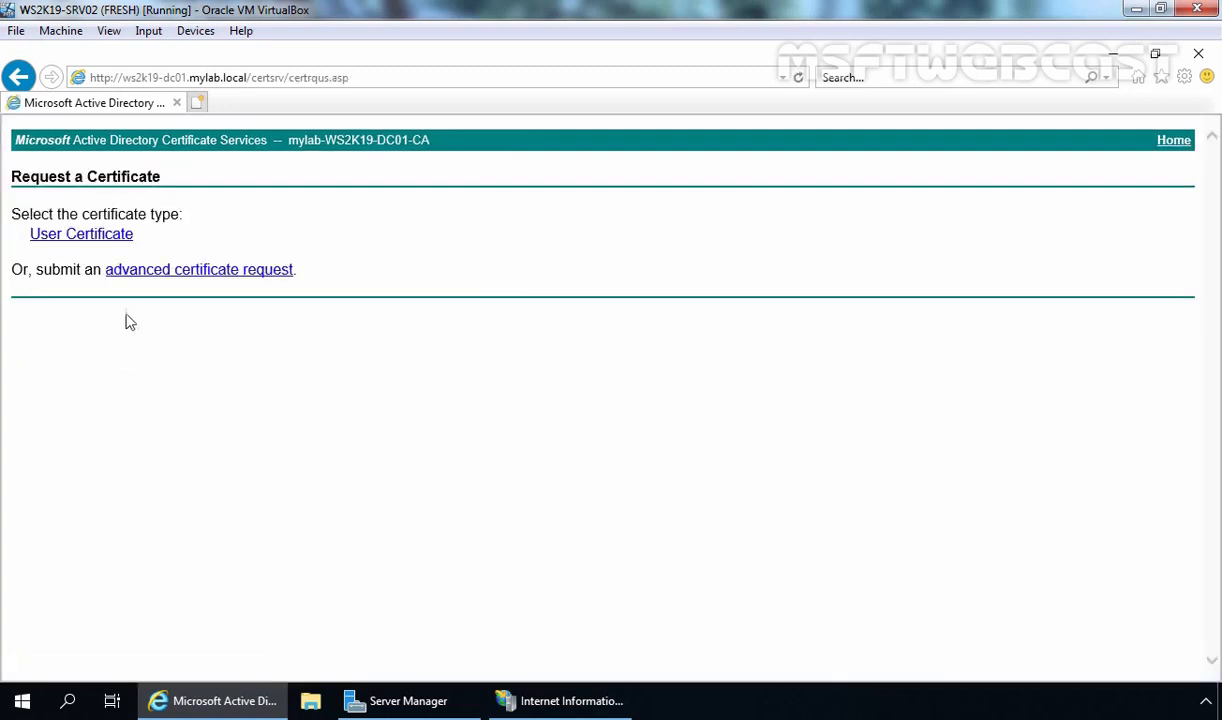
click(214, 275)
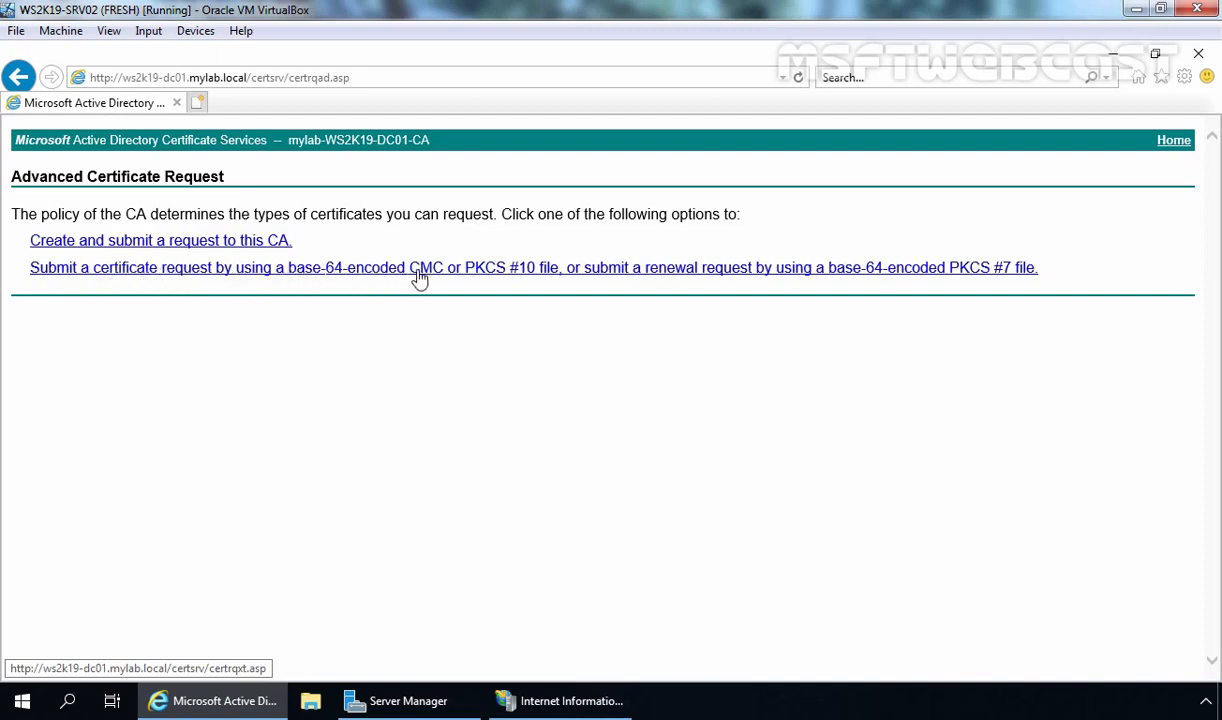
Copy the entire csr1 request text from a maximized Notepad and return to Internet Explorer
click(1117, 55)
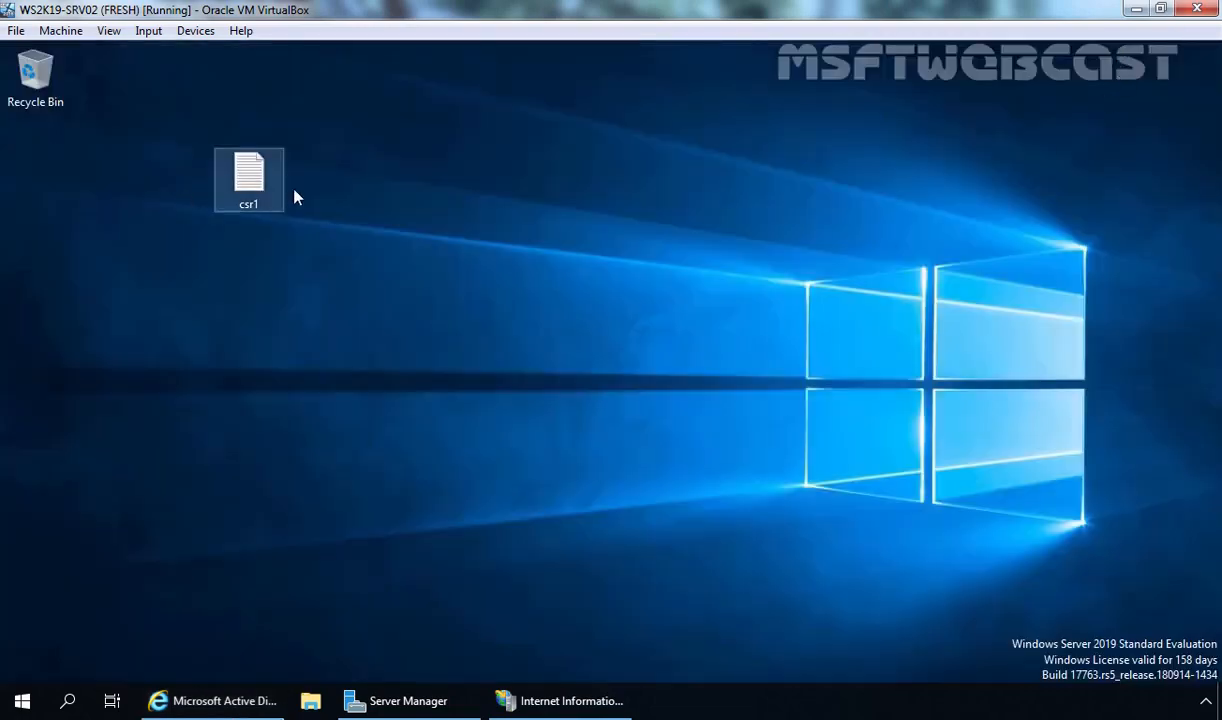
double_click(252, 185)
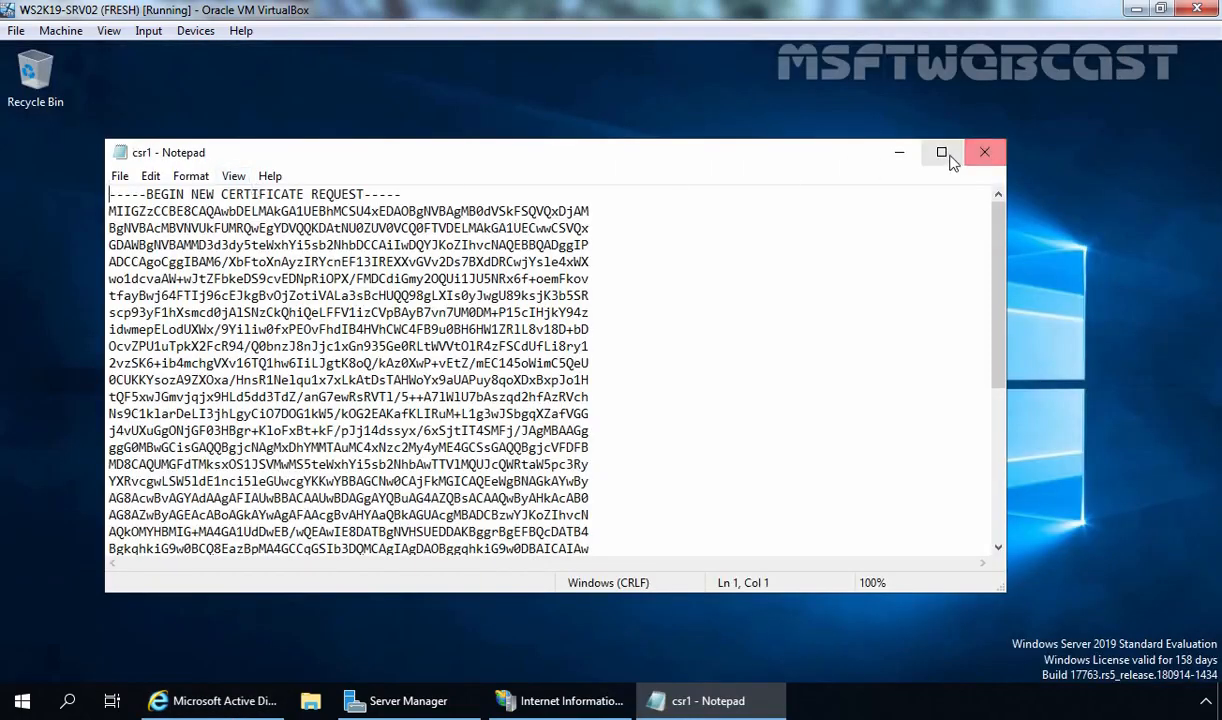
click(884, 143)
scroll(587, 474, down, 2)
scroll(587, 474, up, 3)
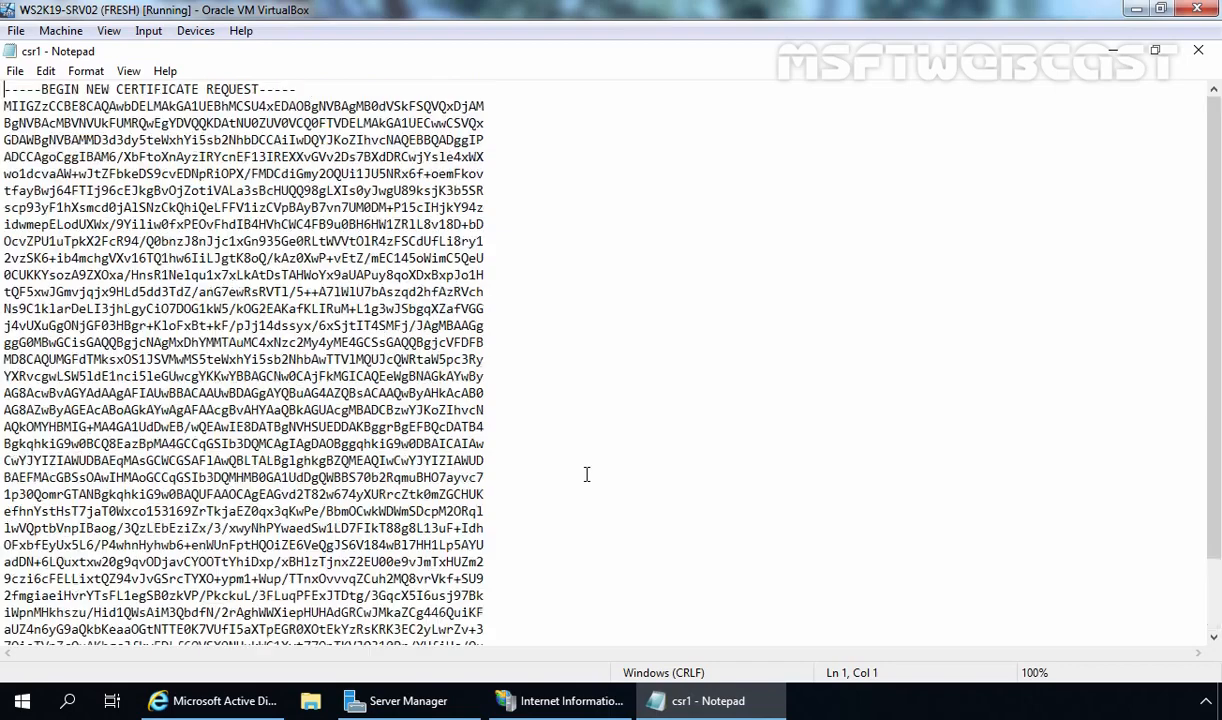
scroll(696, 340, down, 3)
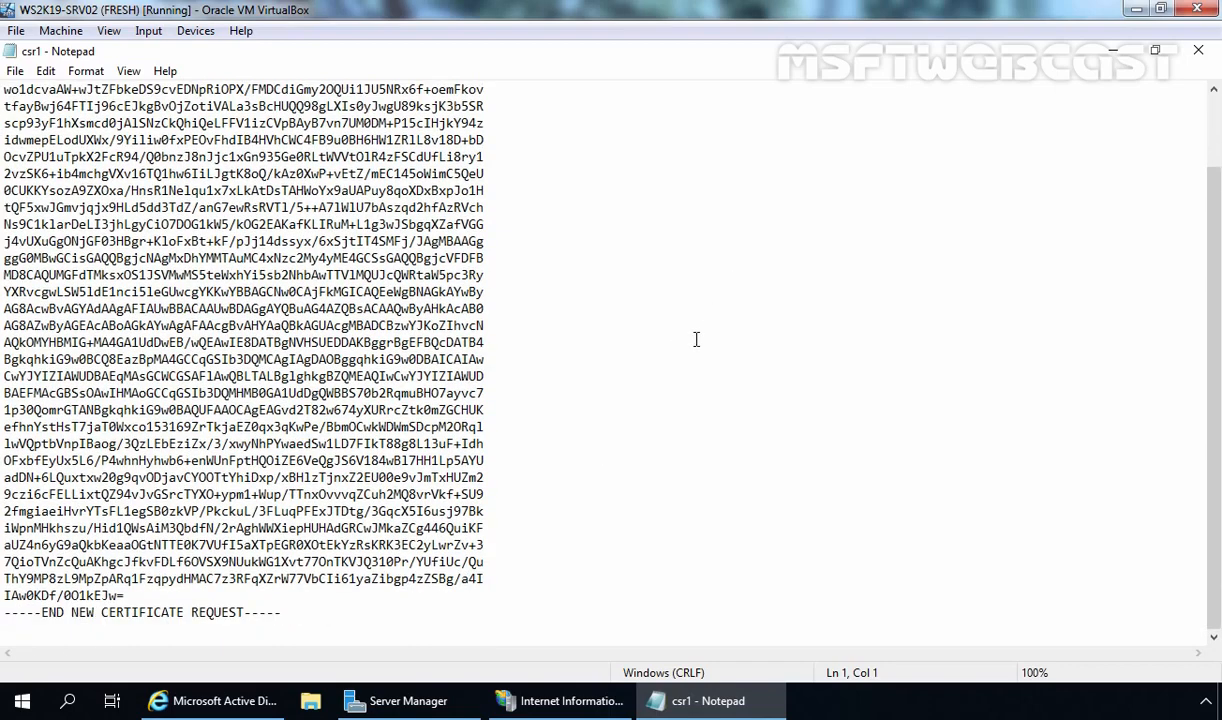
key(ctrl+a)
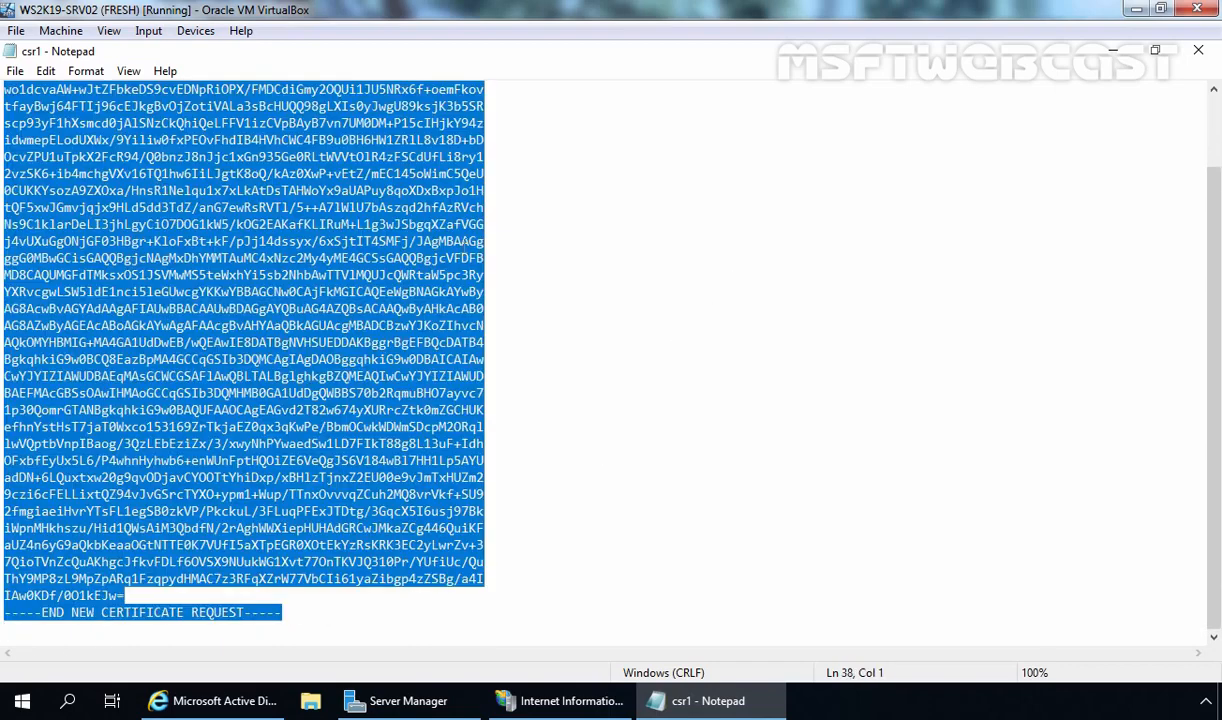
right_click(430, 216)
click(474, 275)
click(240, 707)
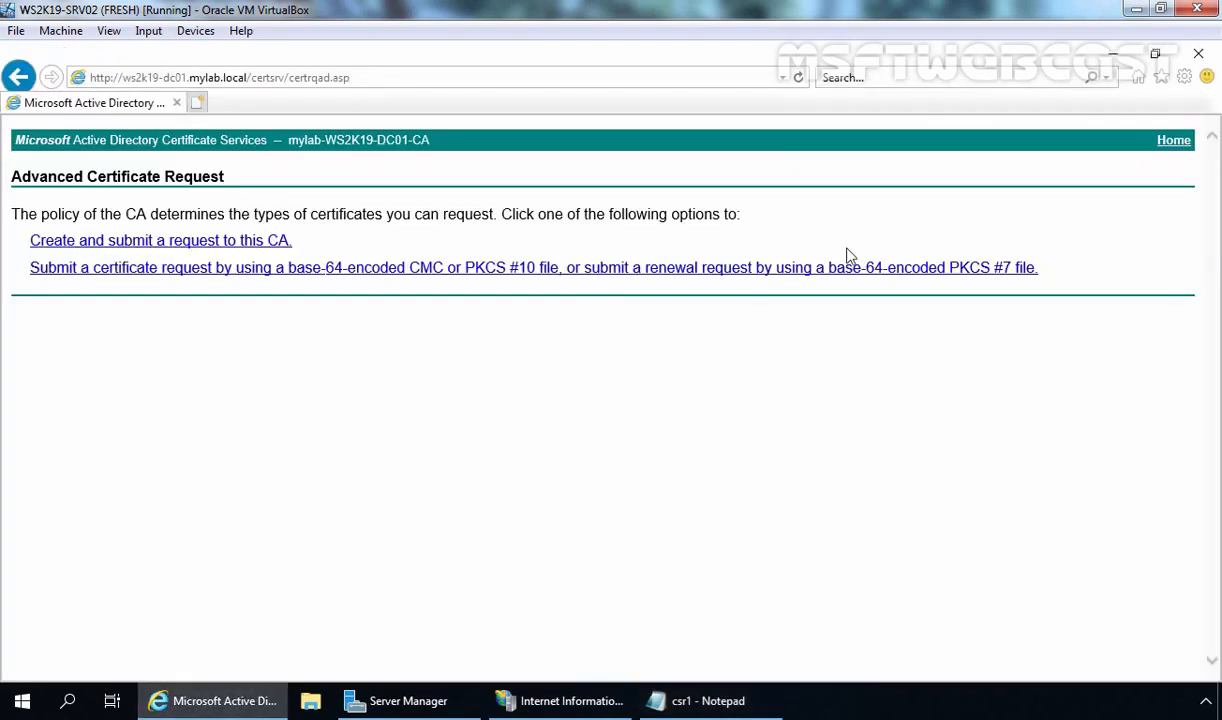
Paste the csr1 request into the Saved Request box, pick the Web Server template, and submit
click(370, 276)
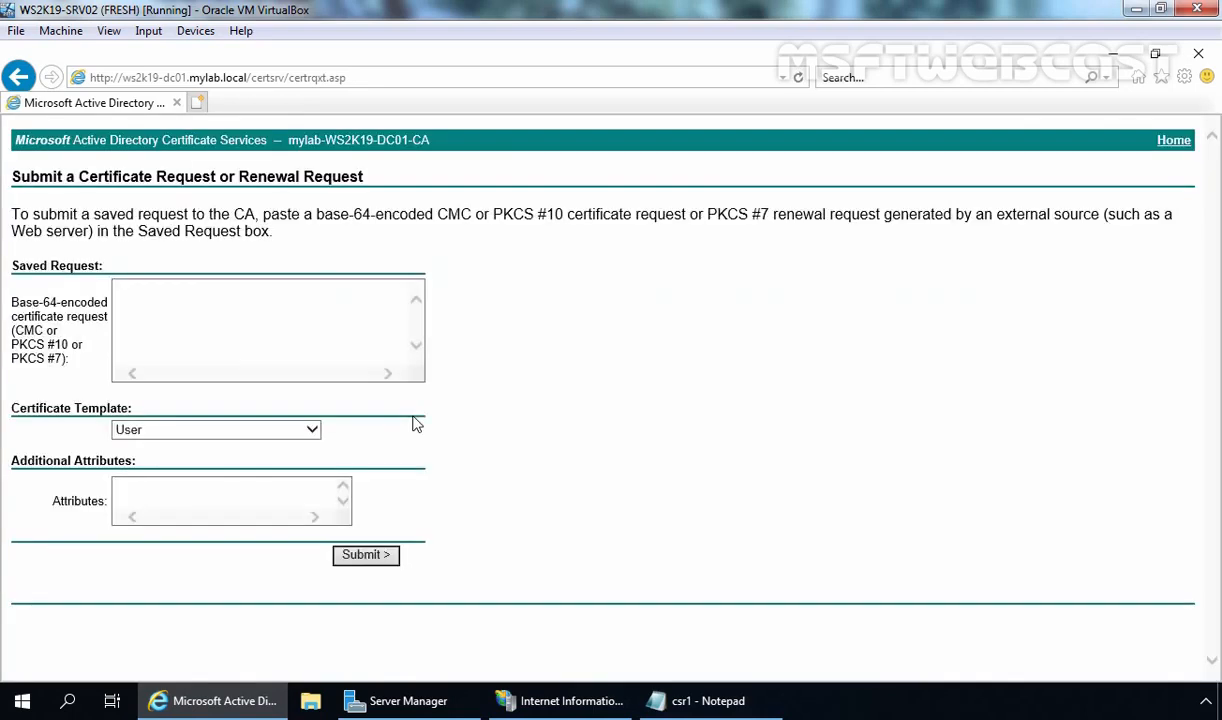
click(214, 308)
right_click(214, 308)
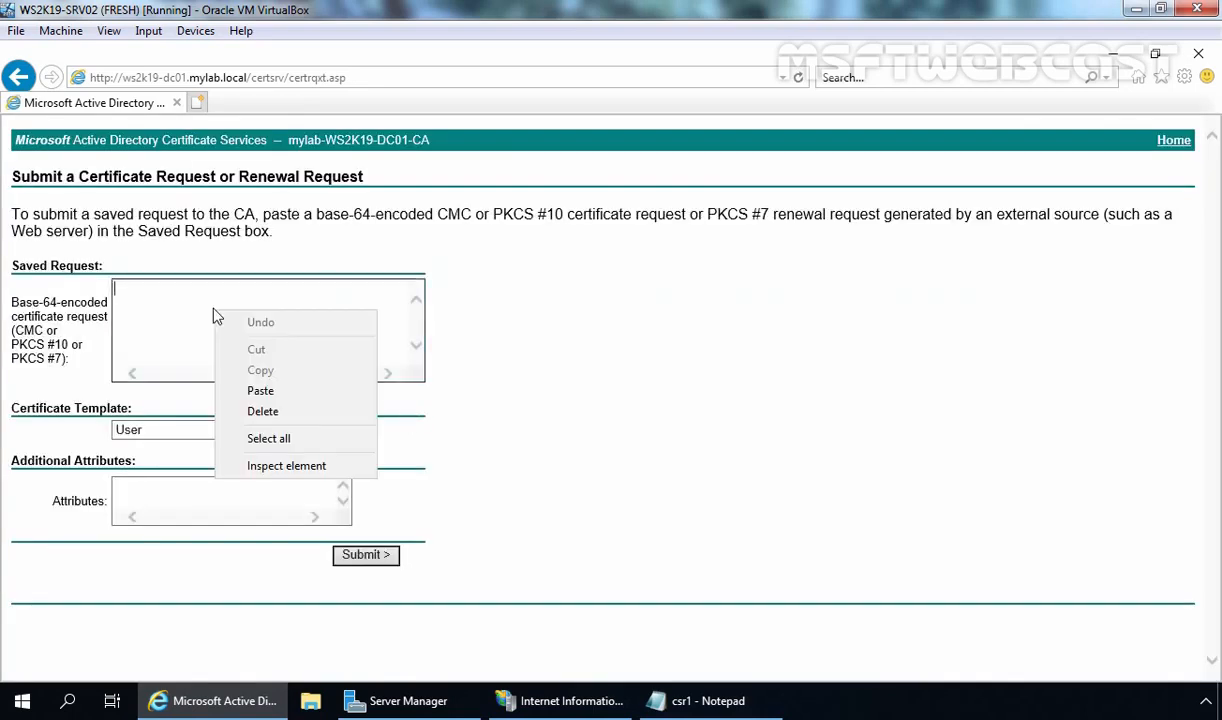
click(276, 398)
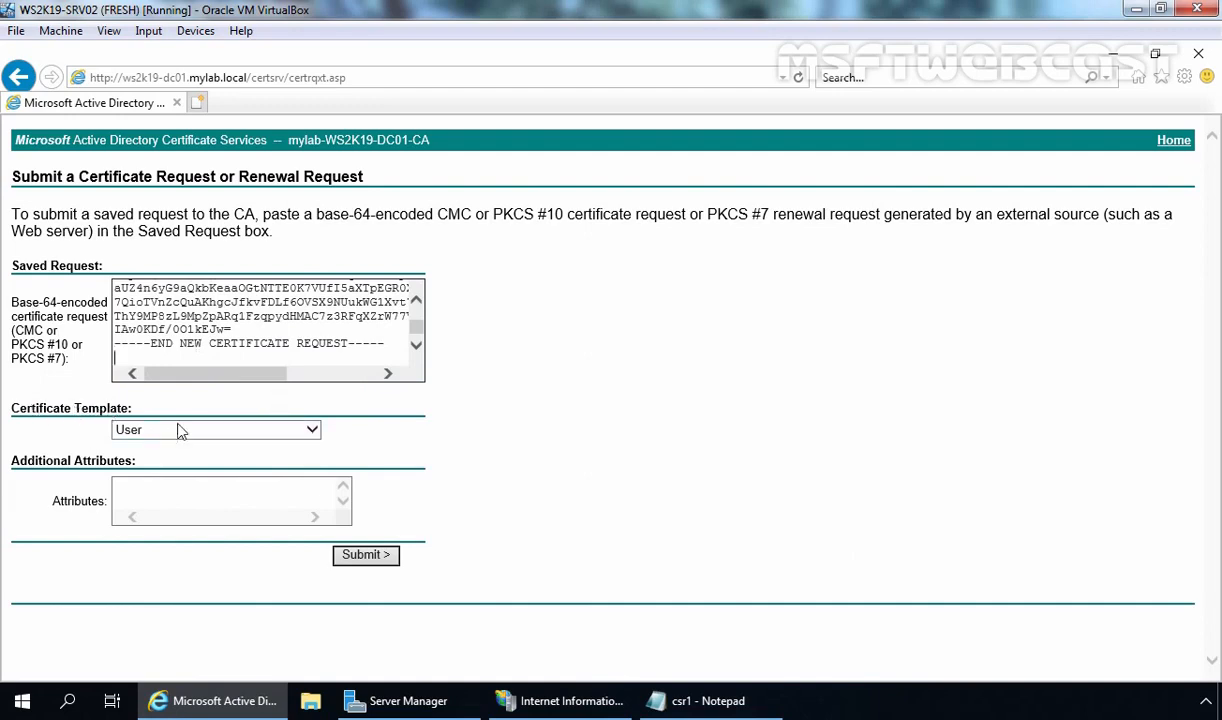
click(312, 429)
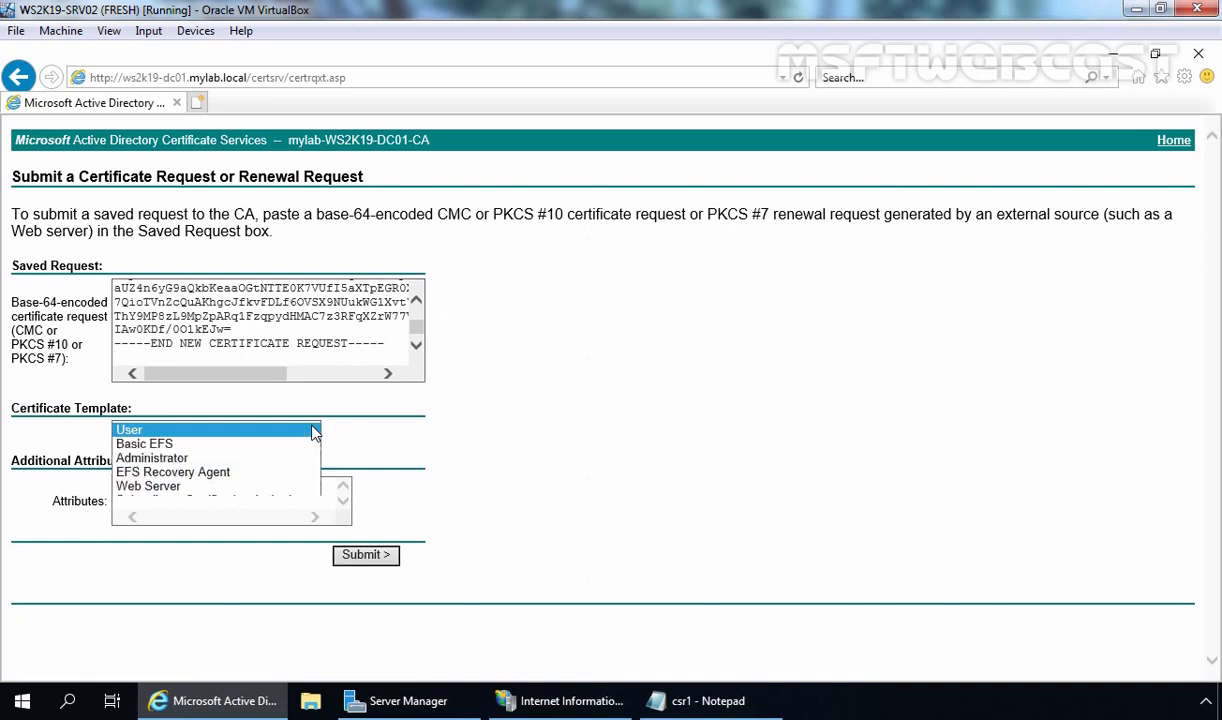
click(160, 486)
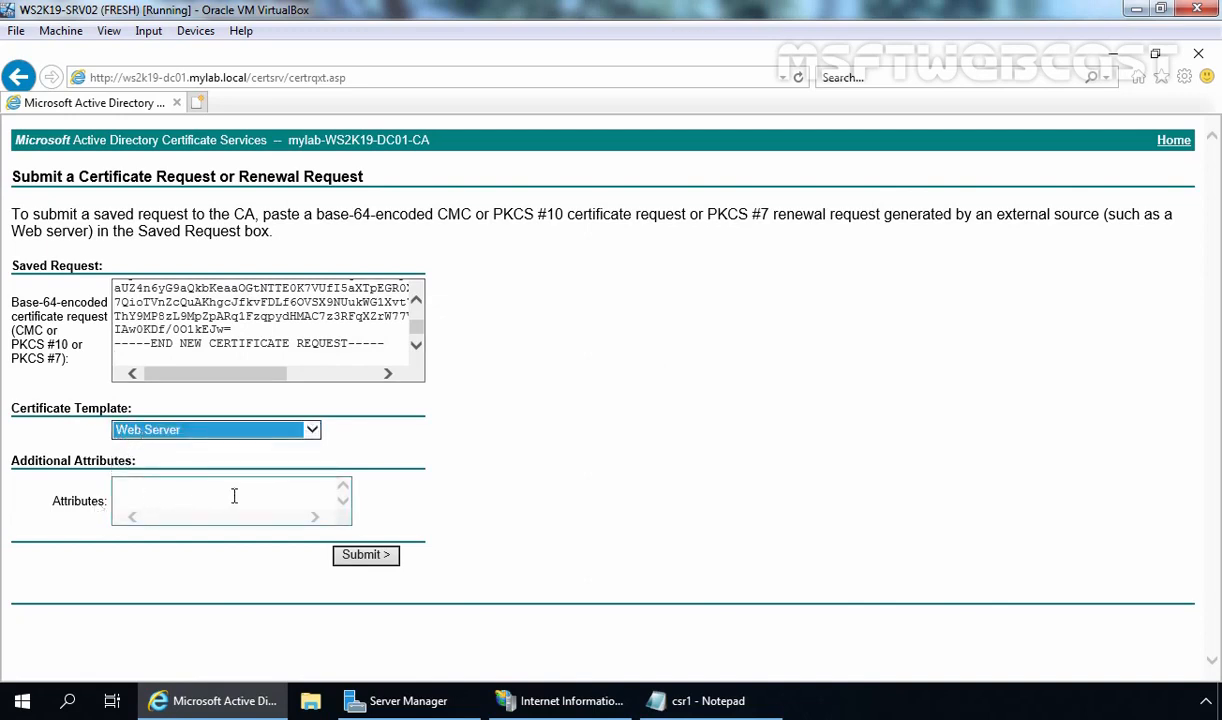
click(366, 556)
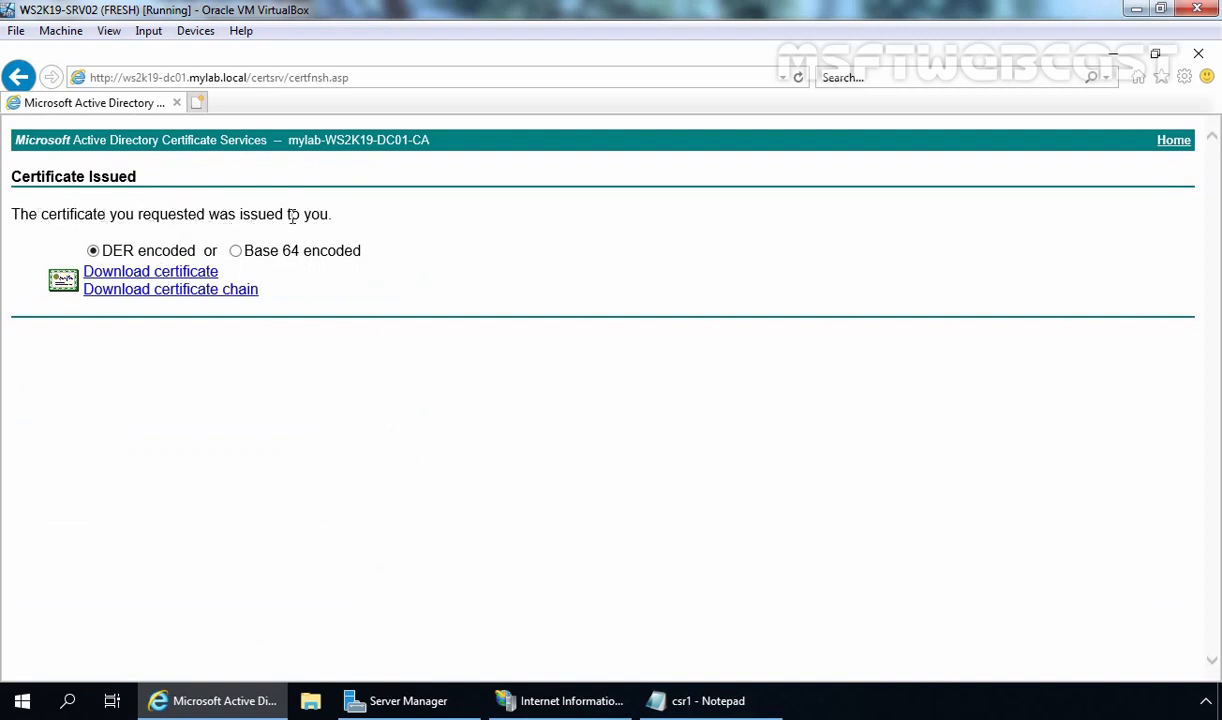
click(167, 277)
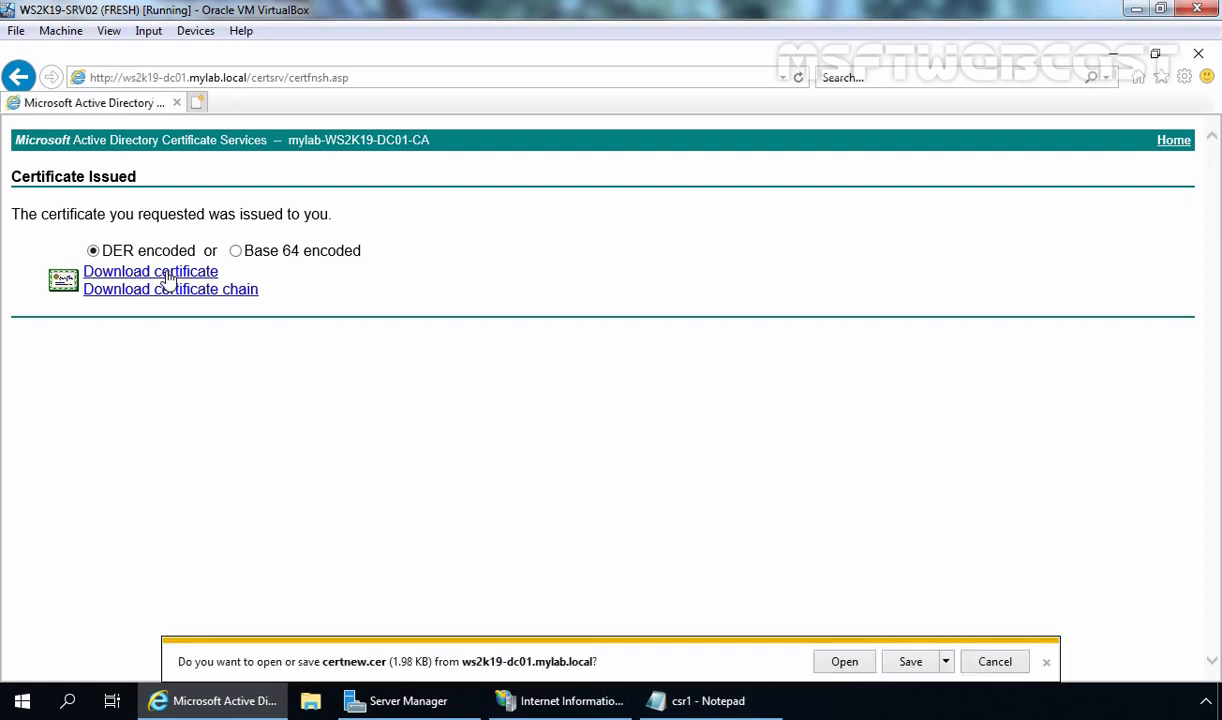
click(911, 662)
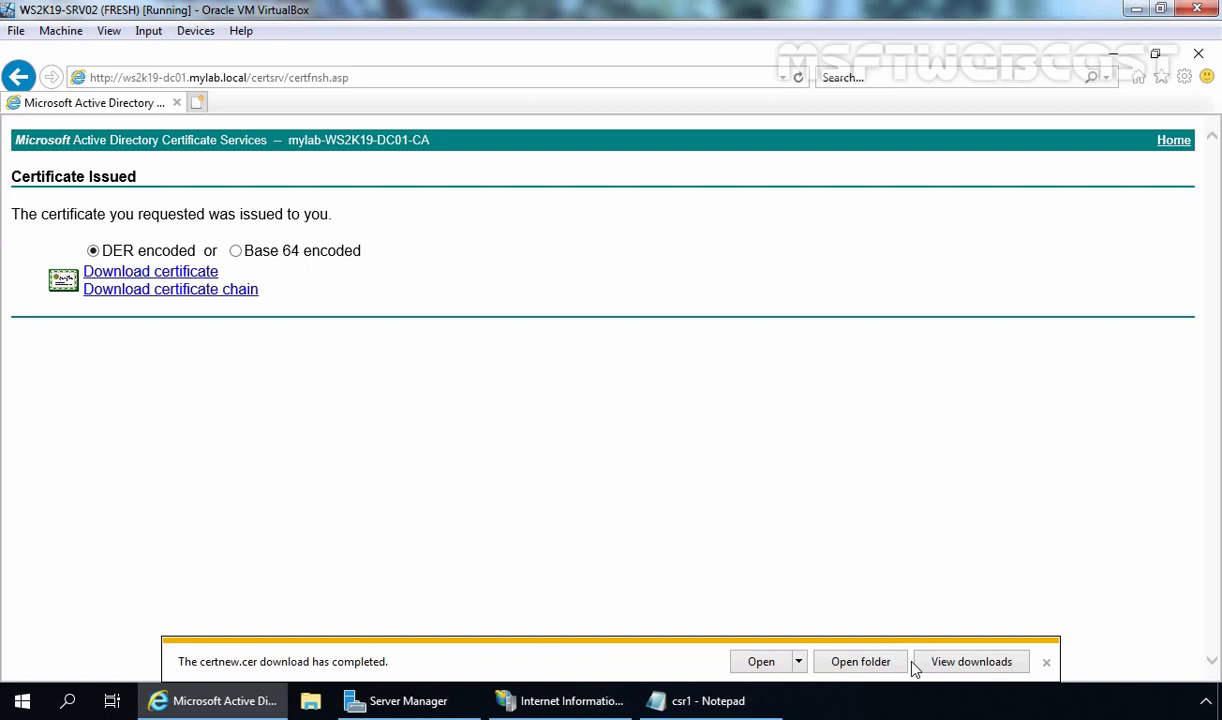
click(856, 664)
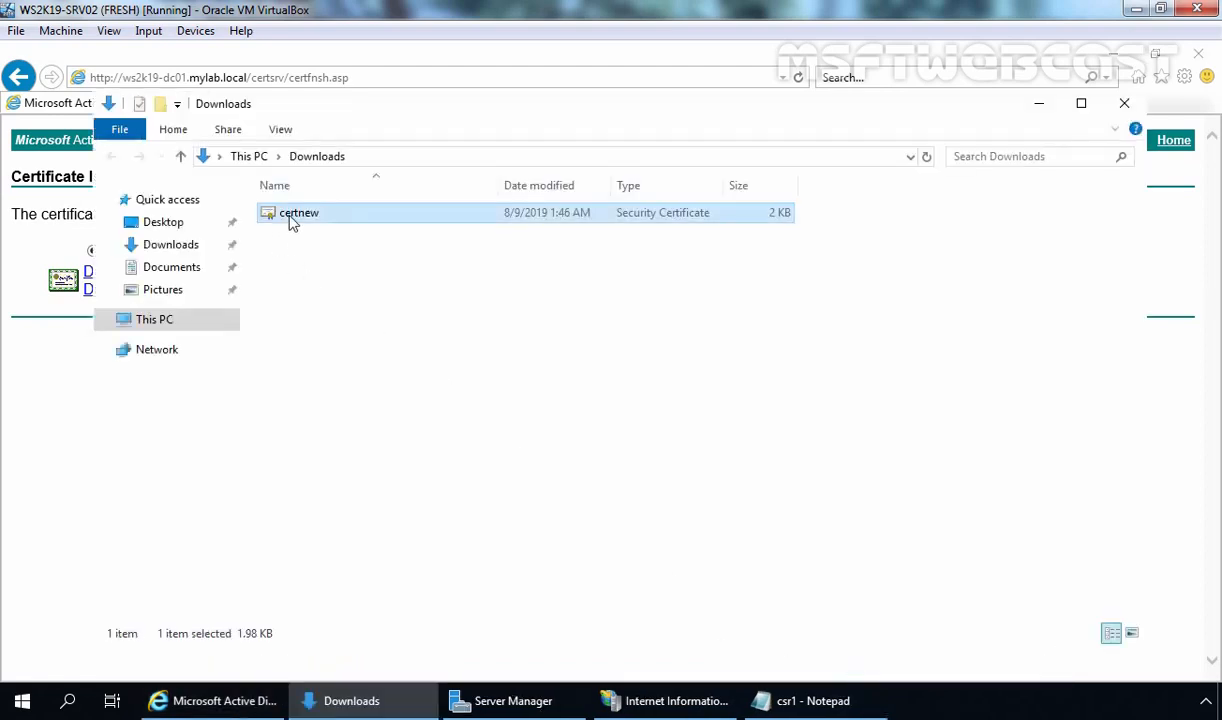
double_click(305, 216)
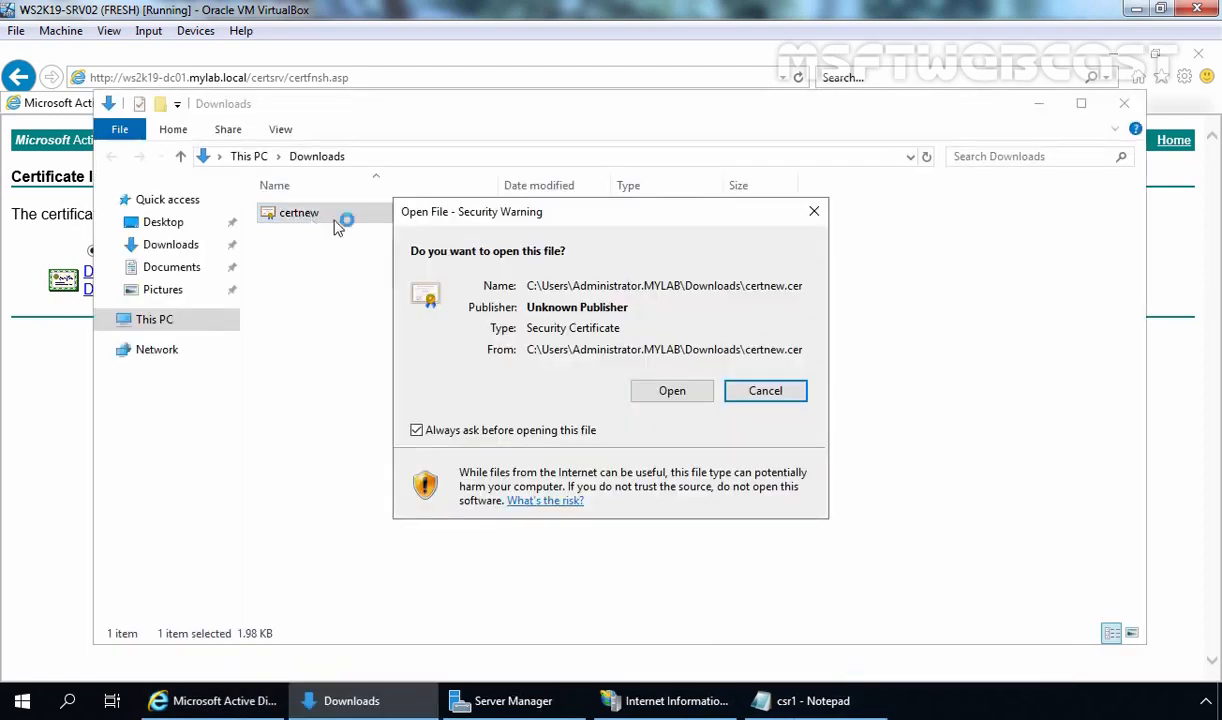
click(670, 391)
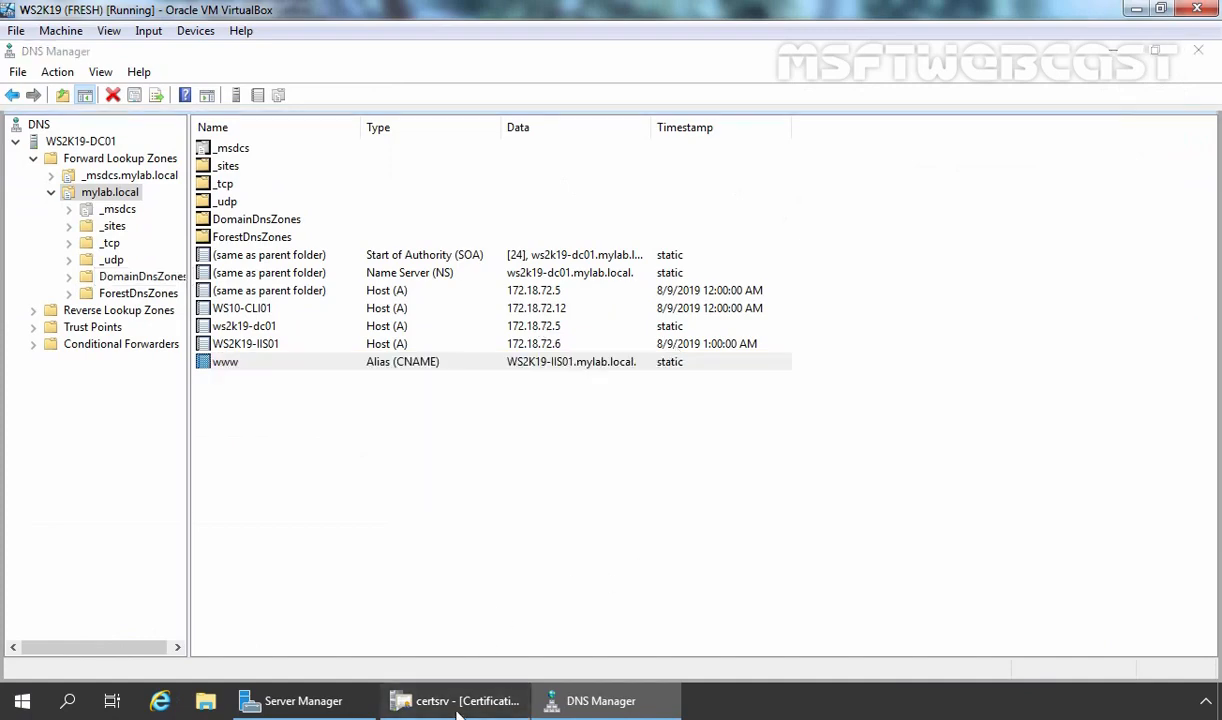
Refresh the Certification Authority's Issued Certificates list to show the new Web Server certificate
click(470, 703)
click(98, 177)
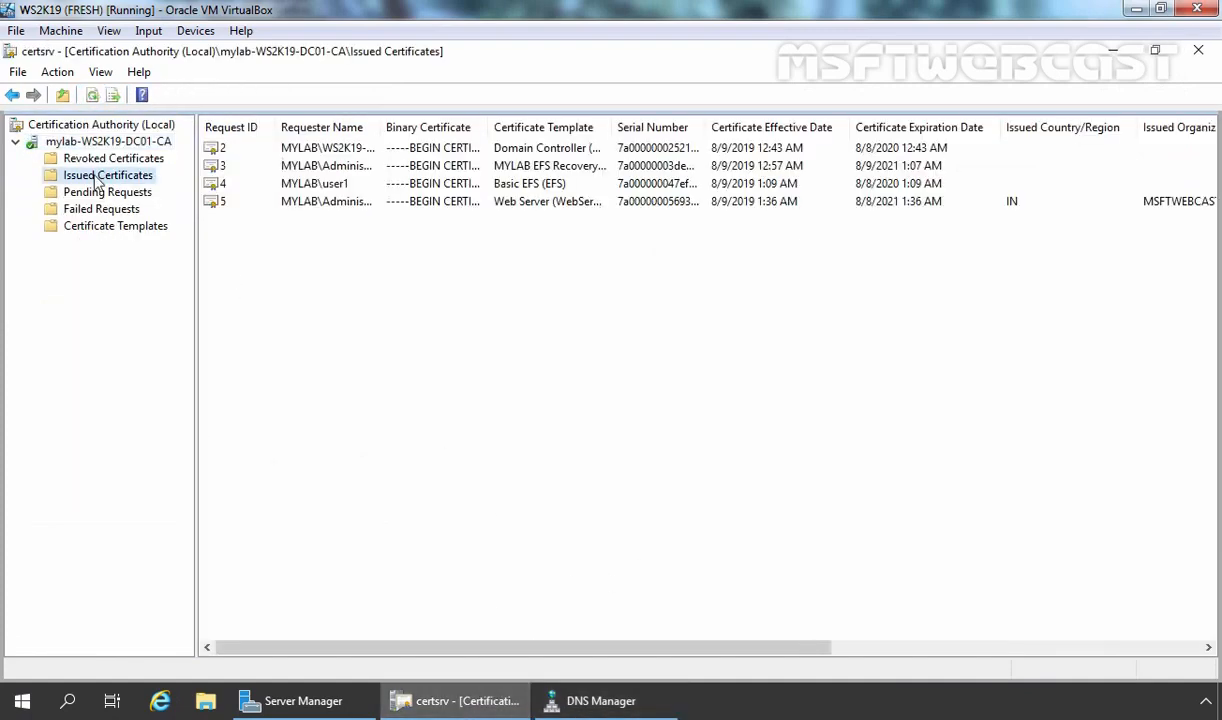
right_click(370, 280)
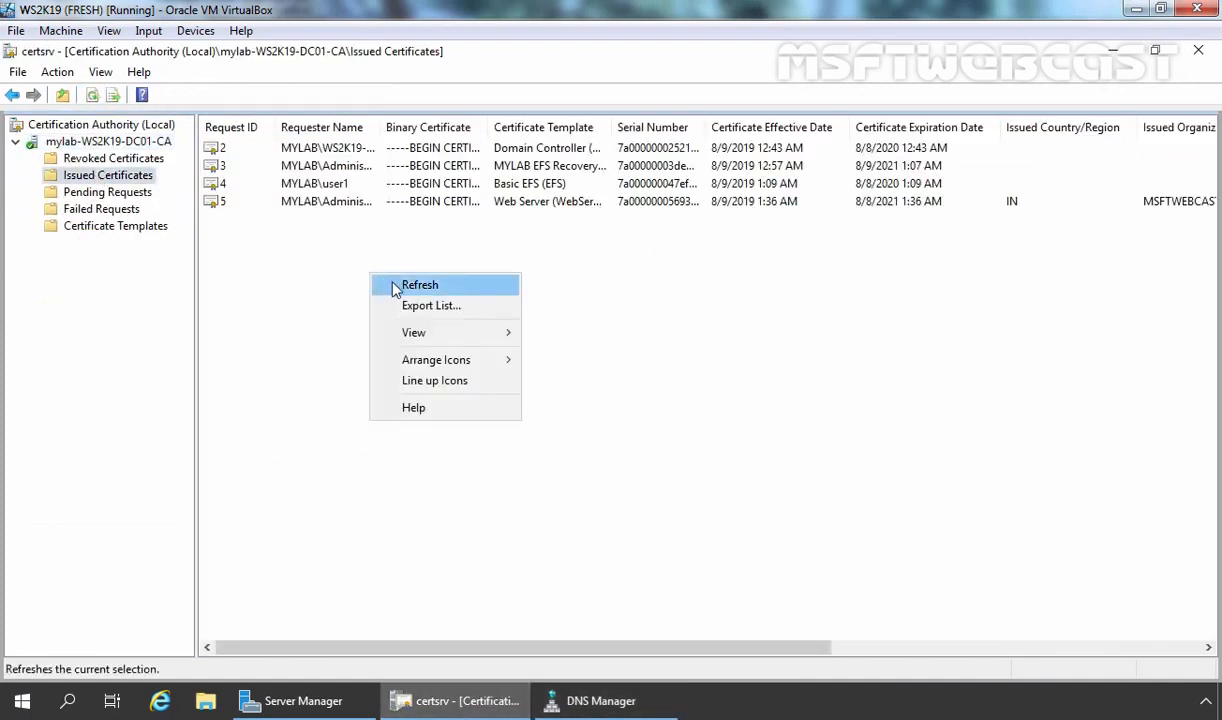
click(390, 285)
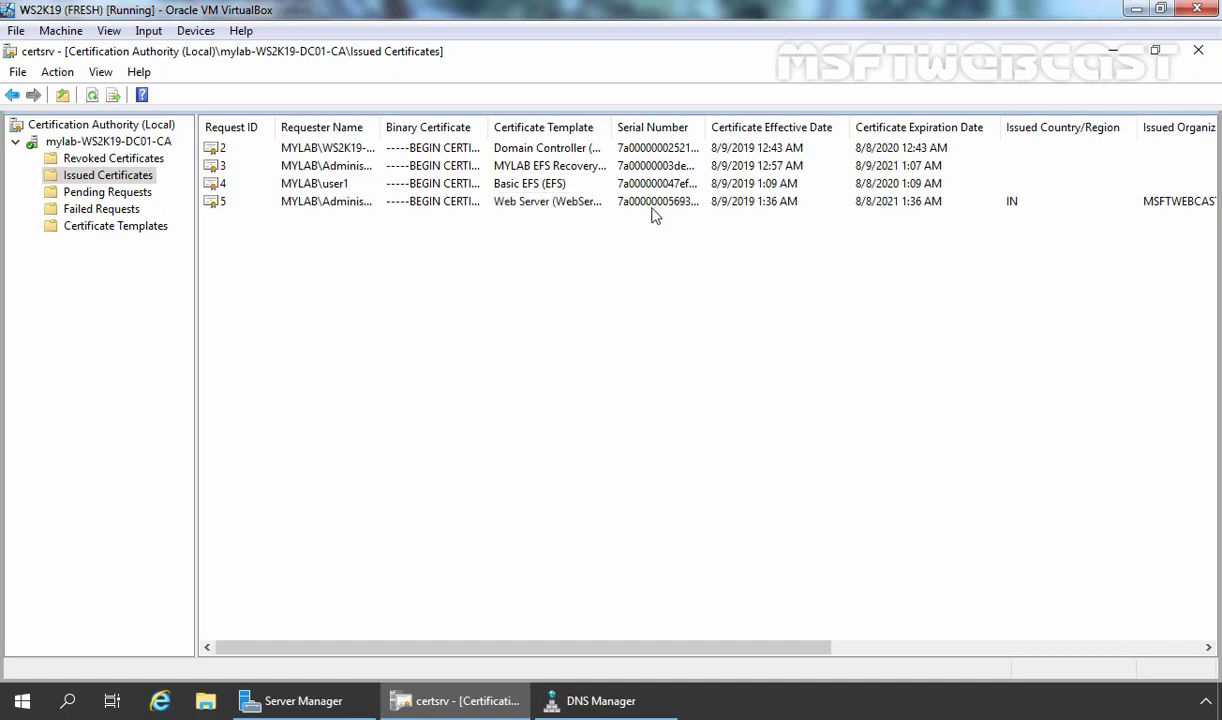
drag(600, 648, 969, 660)
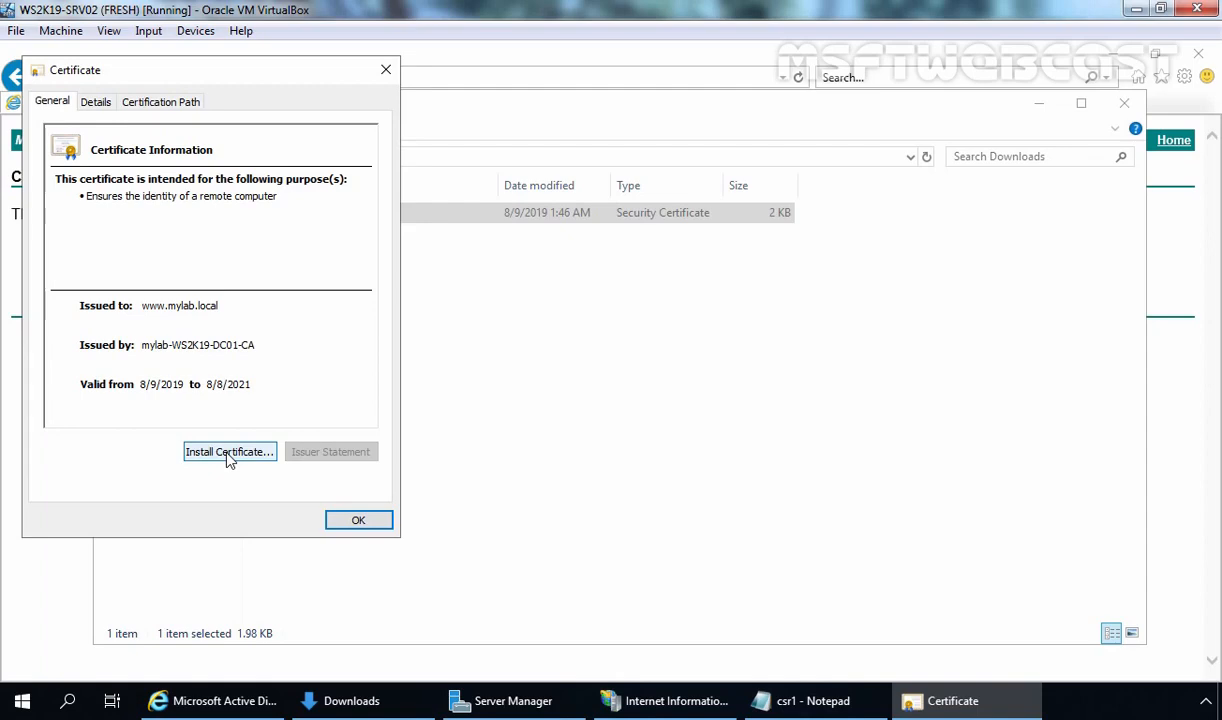
Close the certificate details, Downloads folder, web enrollment browser and csr1 notes, returning to IIS Manager
click(370, 526)
click(1039, 104)
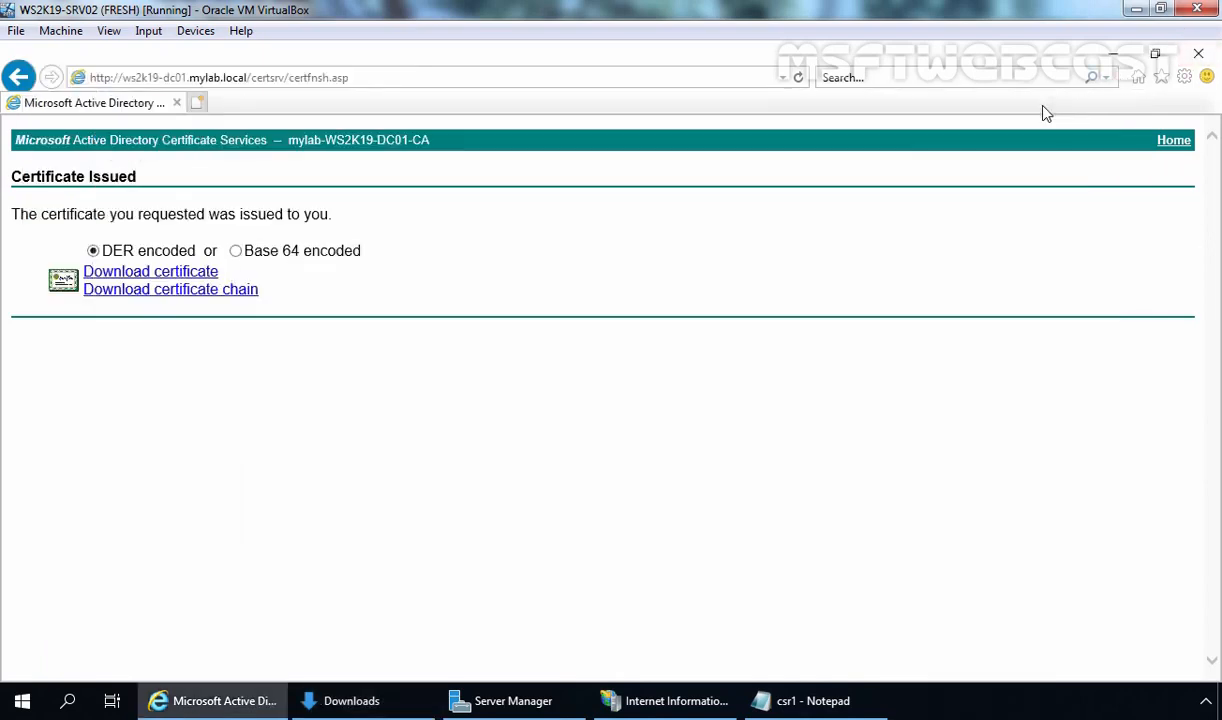
click(1212, 58)
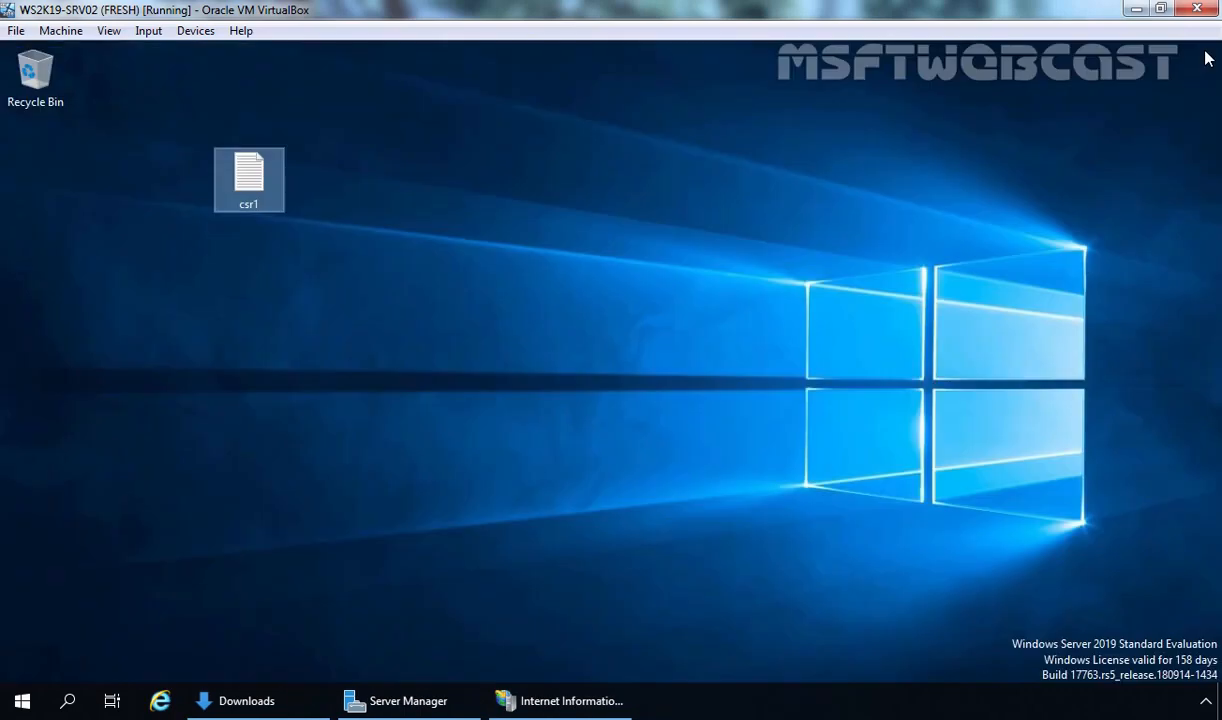
click(1203, 54)
click(567, 703)
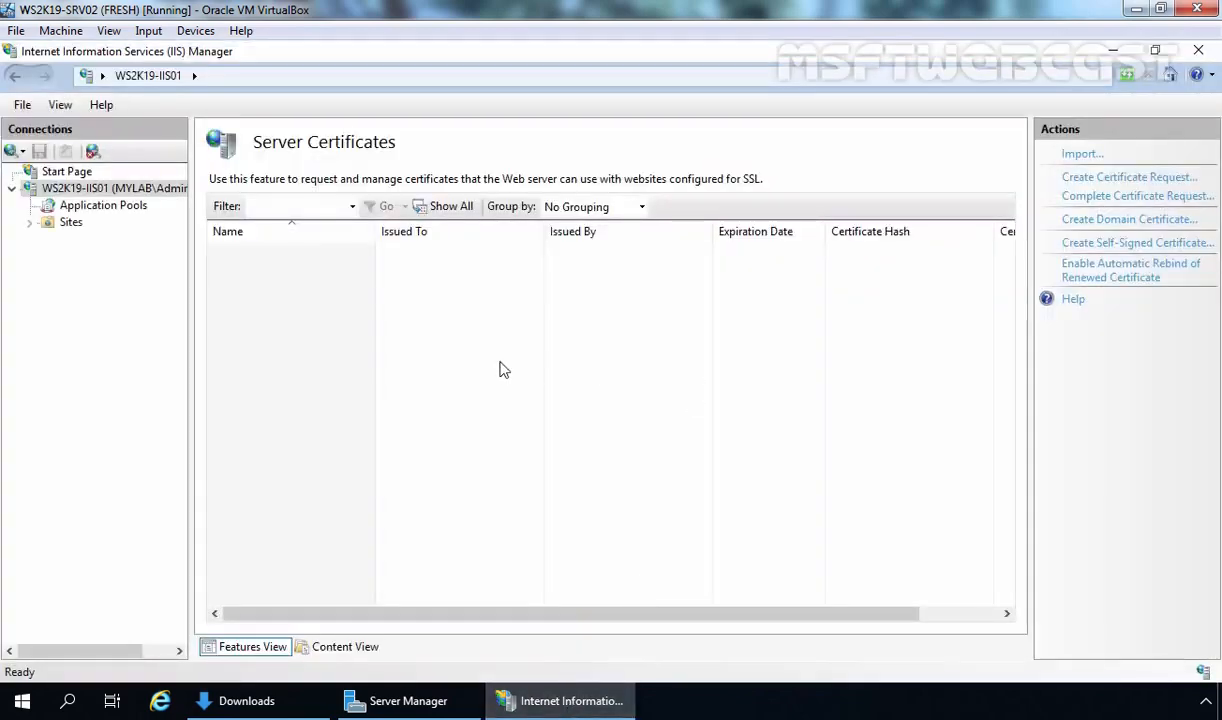
click(1122, 205)
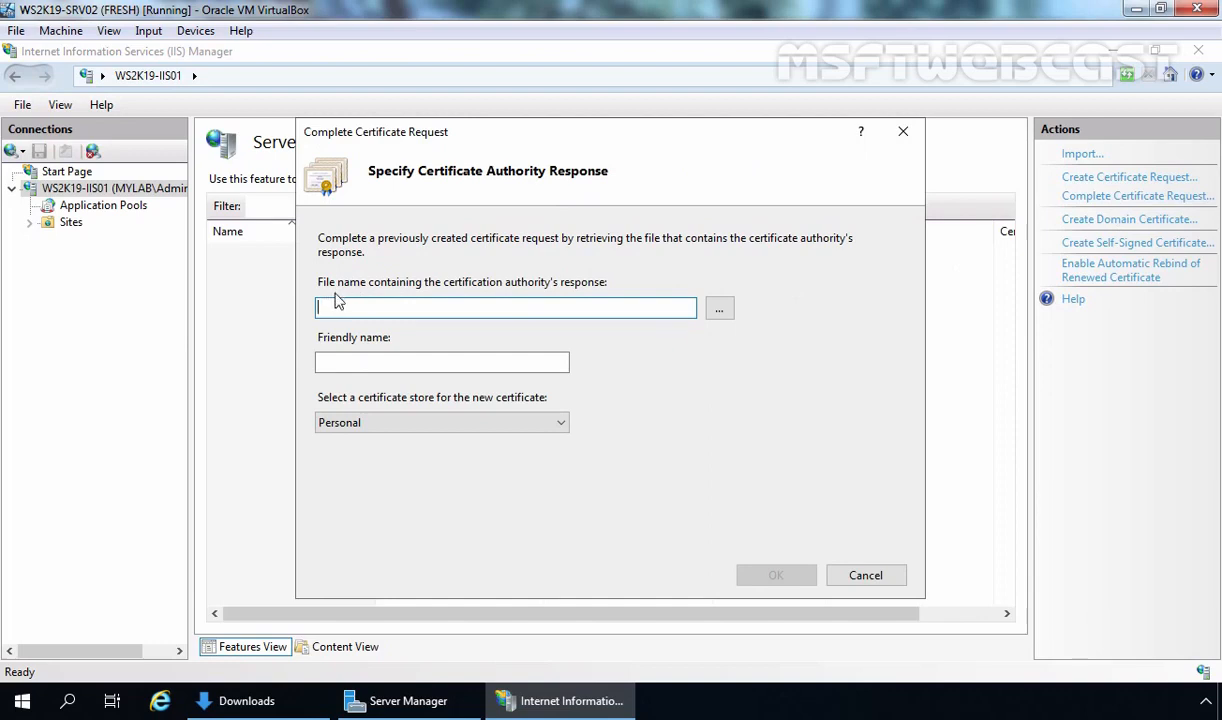
click(720, 311)
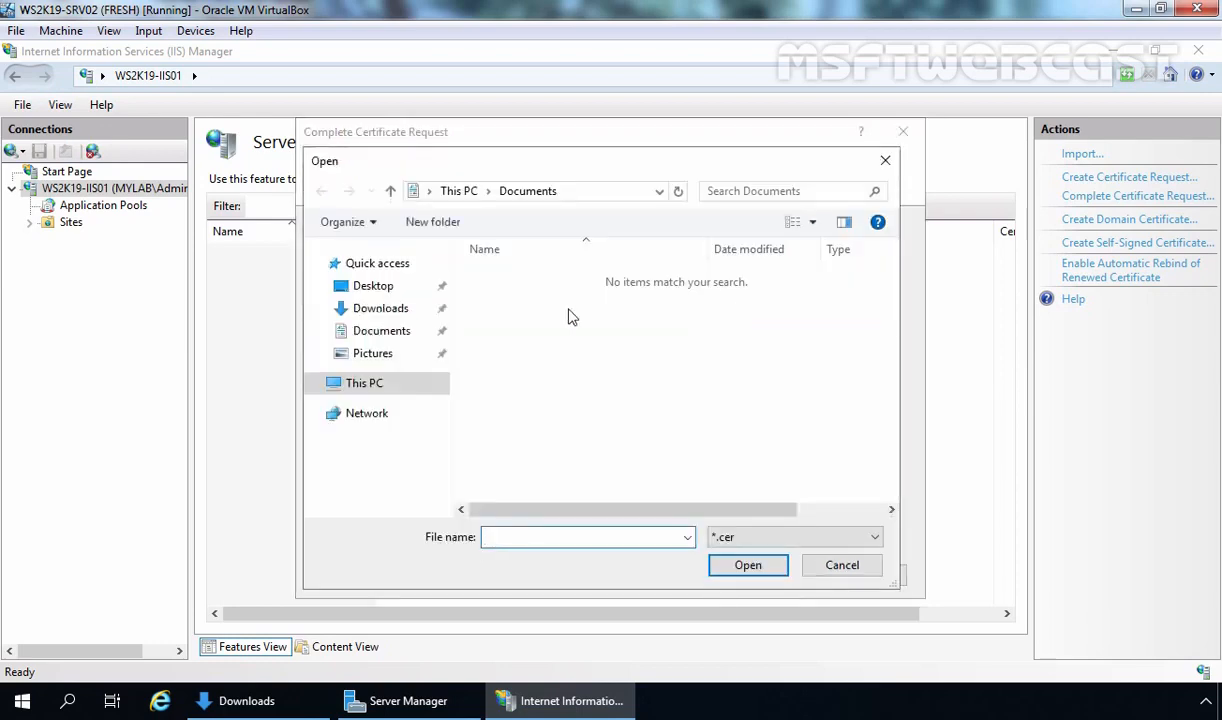
click(369, 315)
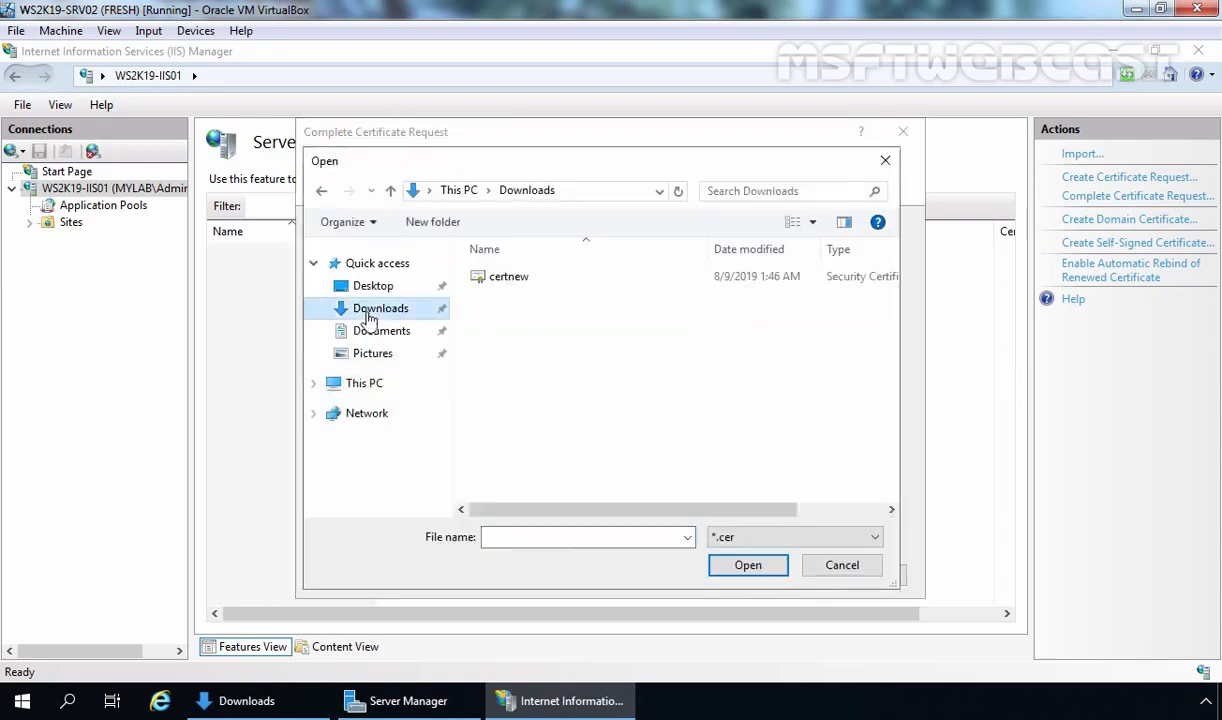
double_click(495, 281)
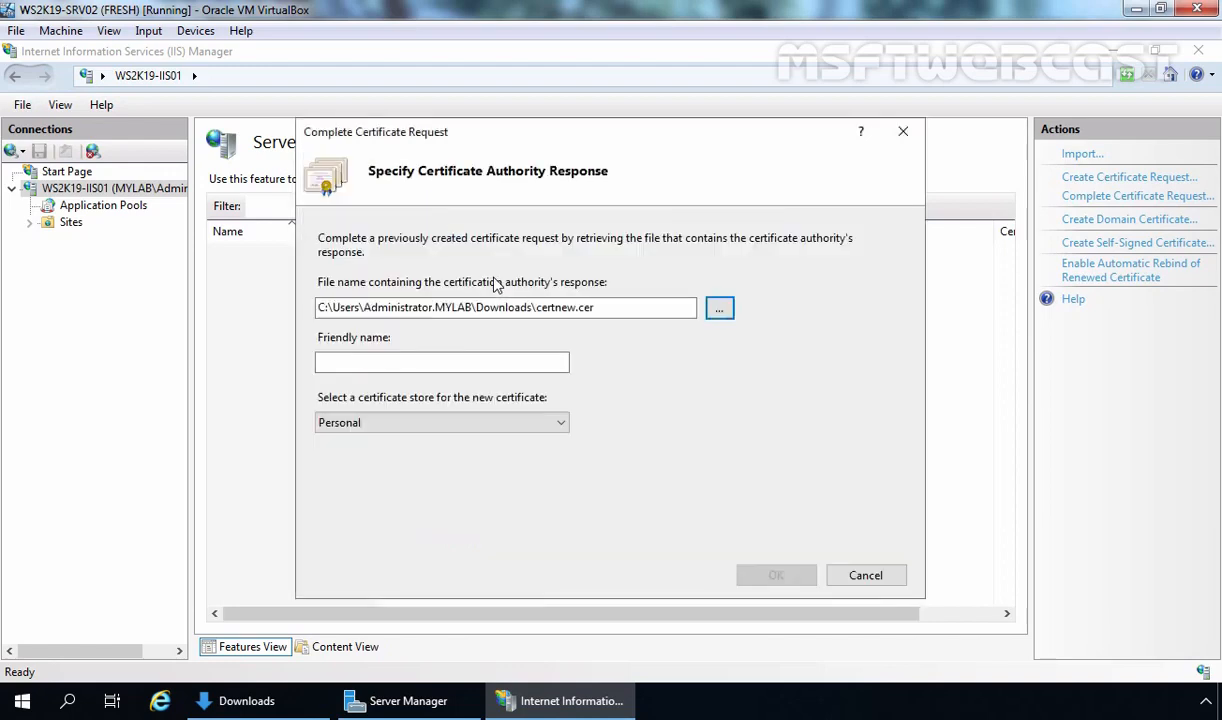
click(397, 364)
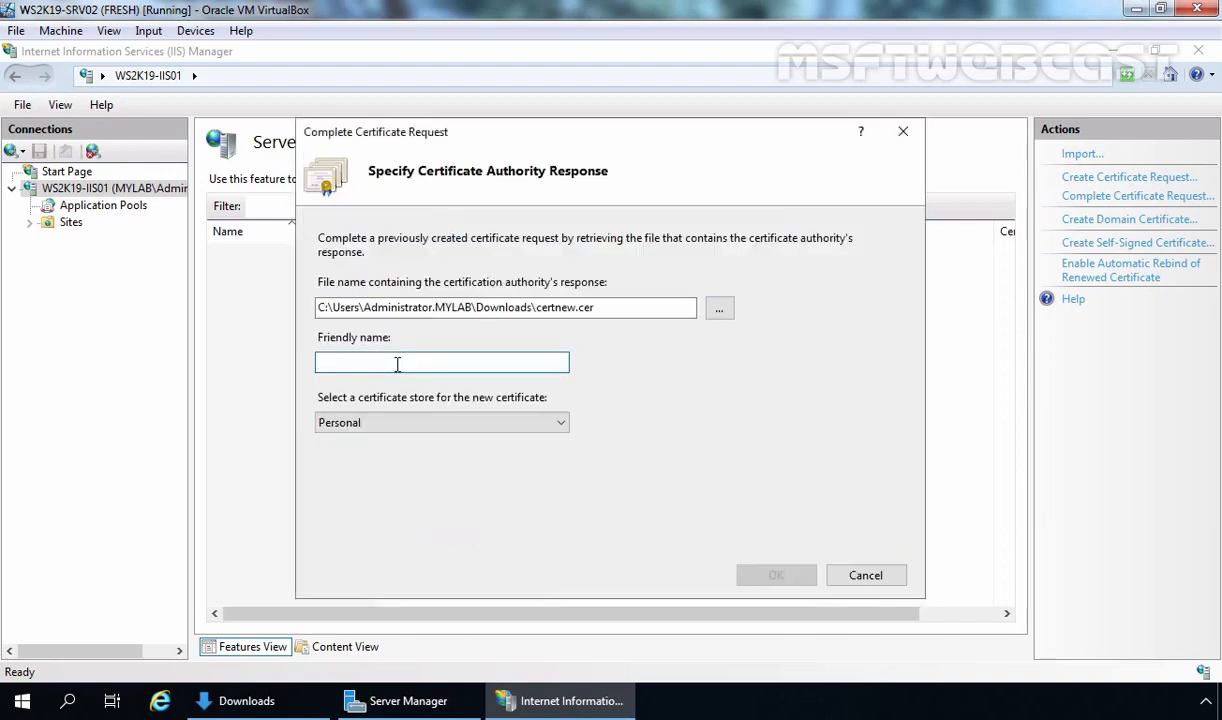
text(SSL cert for www.mylab.local)
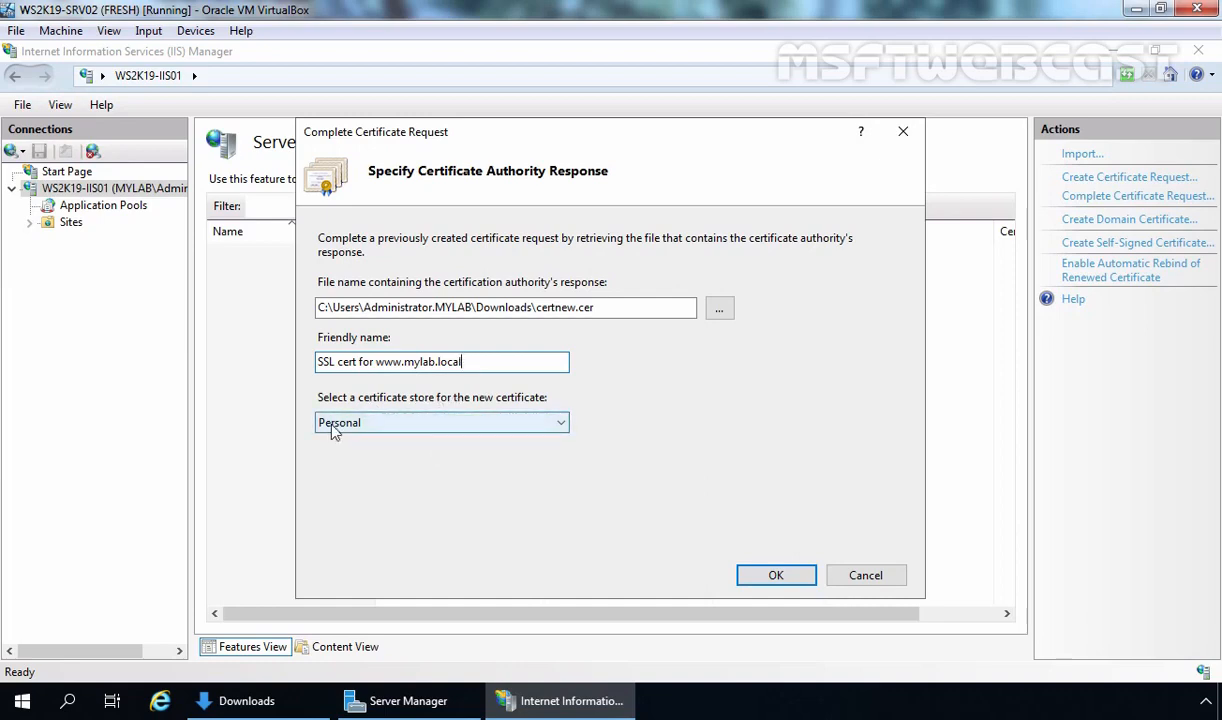
click(775, 577)
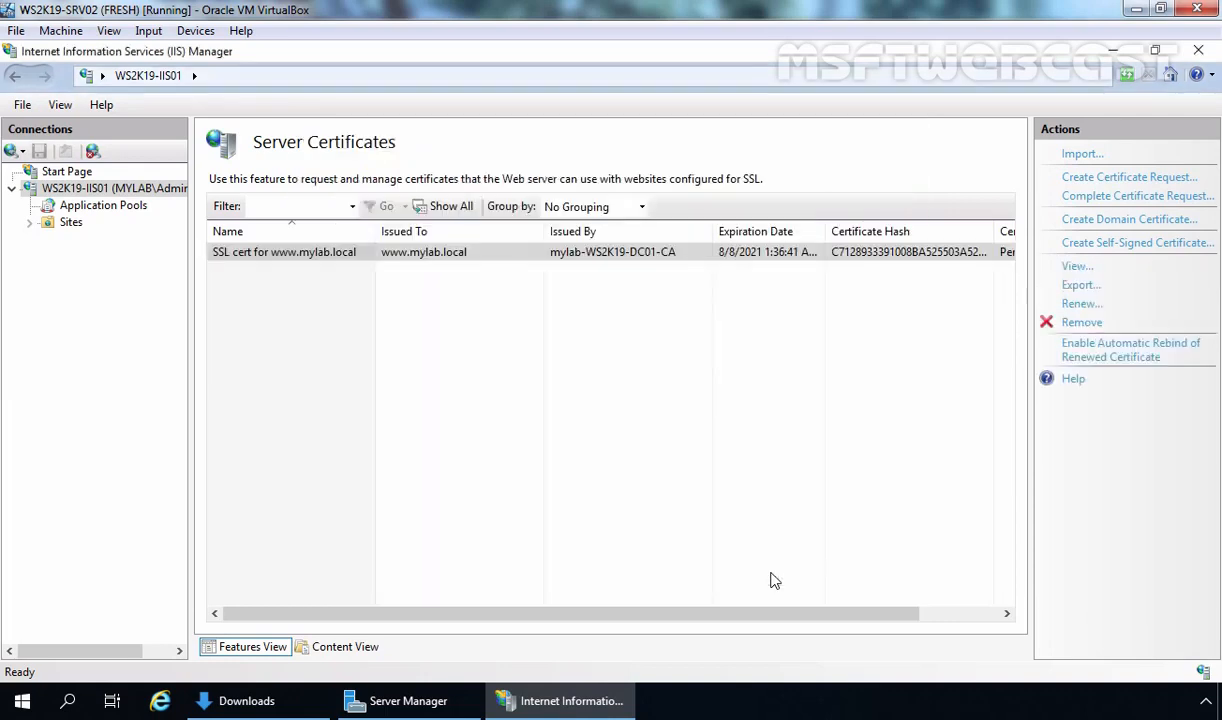
click(258, 253)
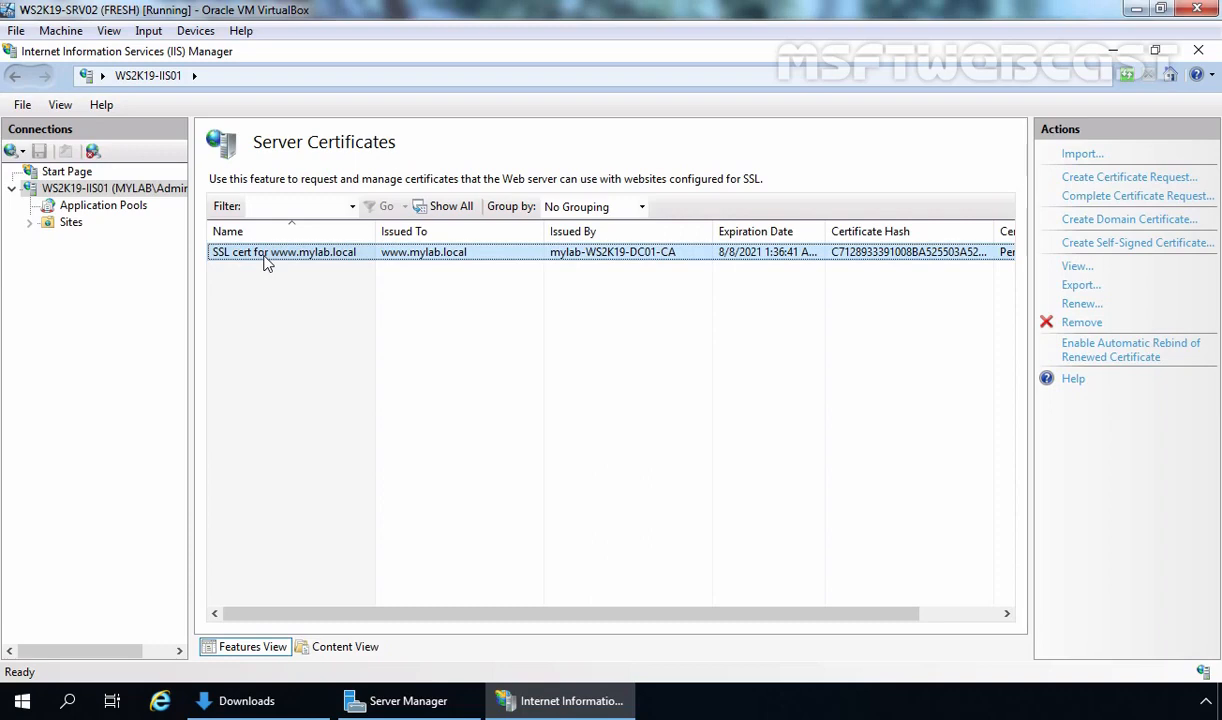
Launch mmc and add the Certificates snap-in to the console
key(super+r)
text(mc)
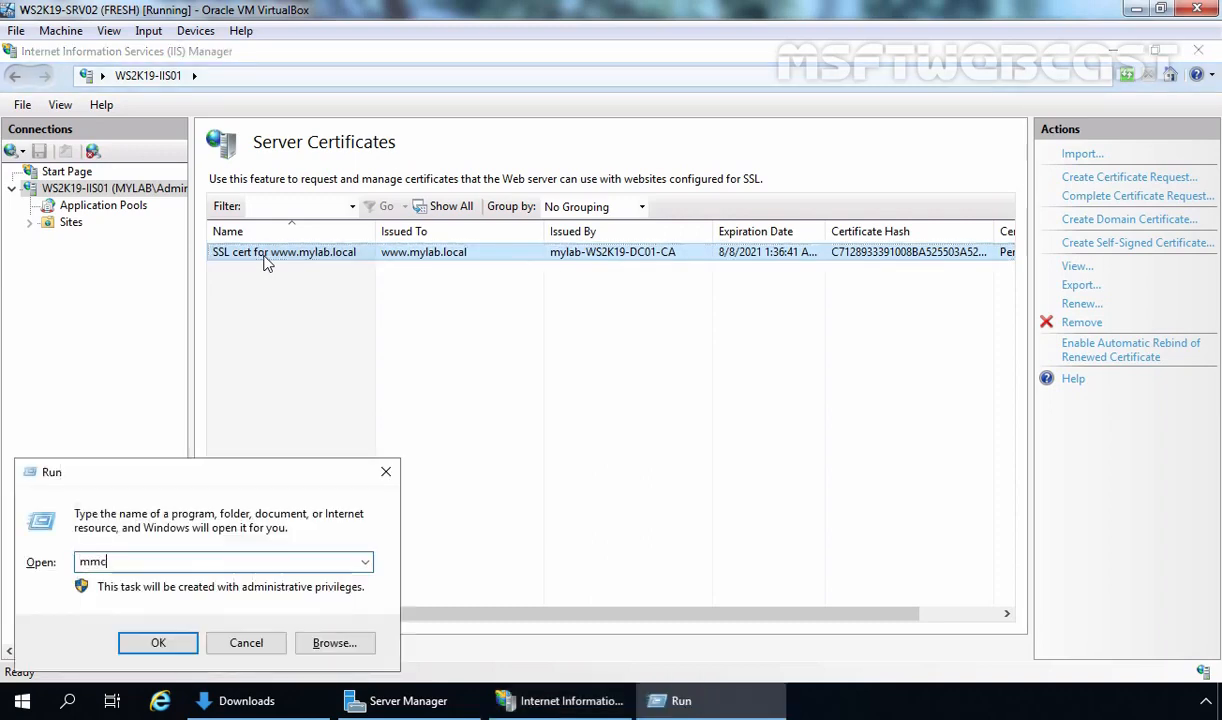
key(Return)
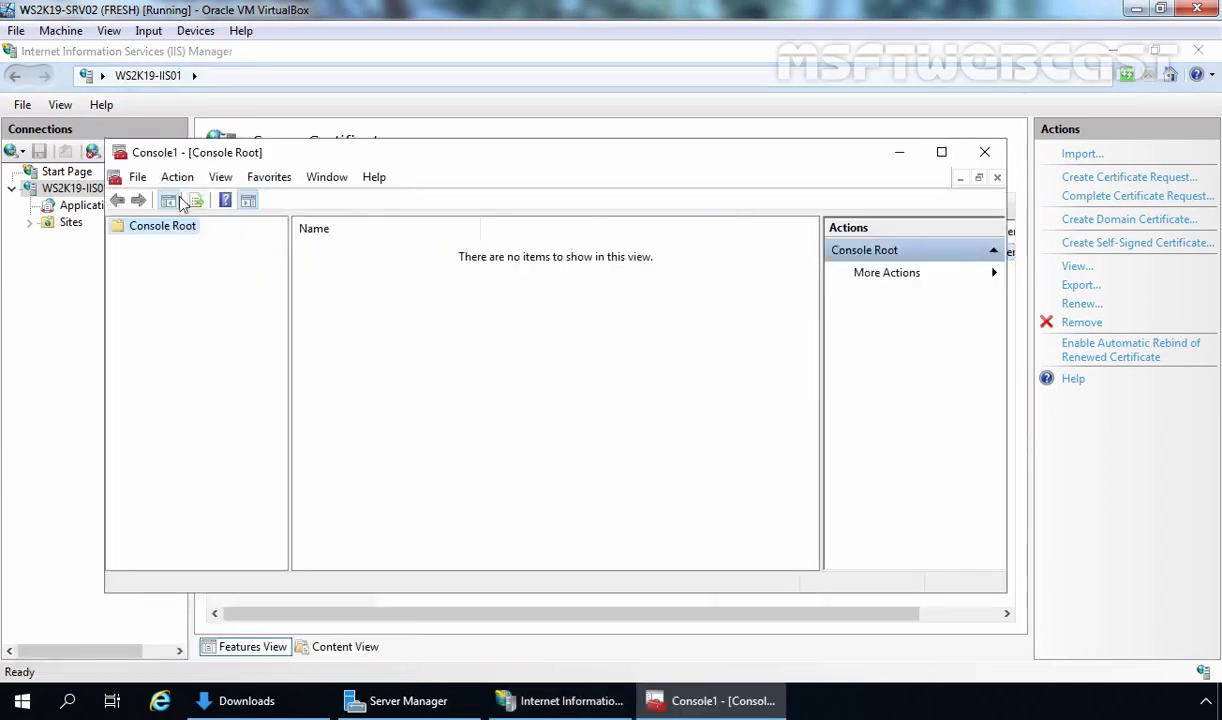
click(138, 177)
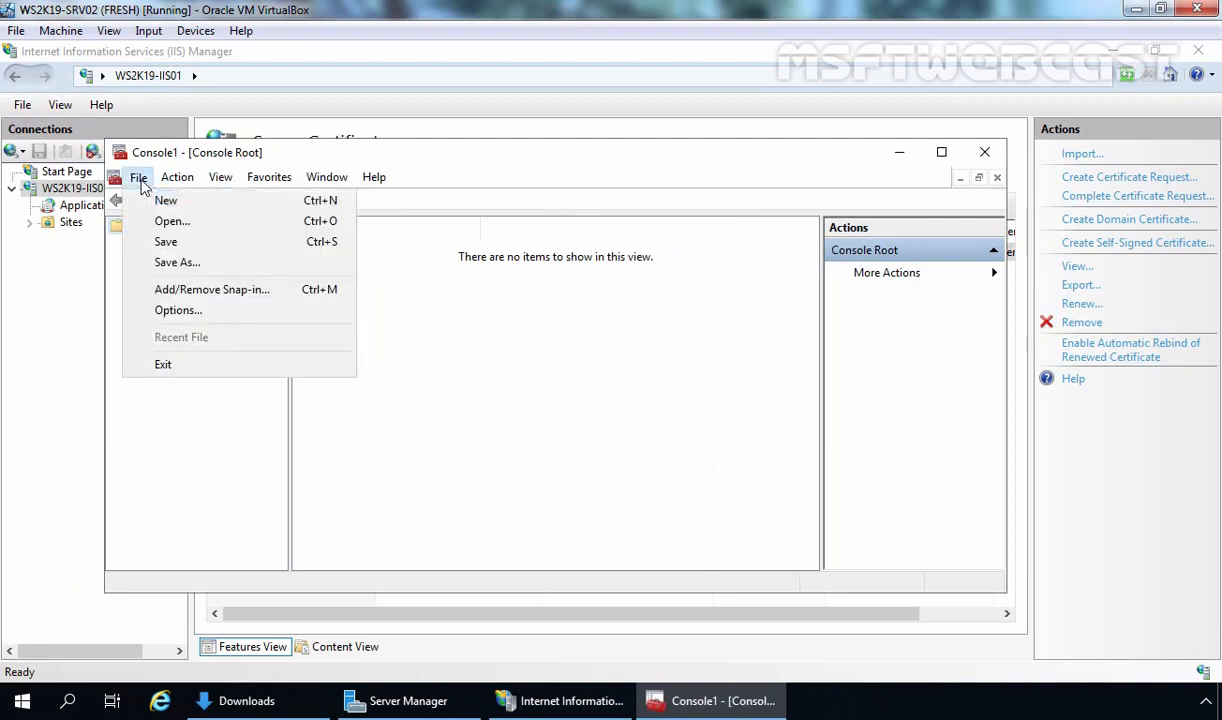
click(210, 289)
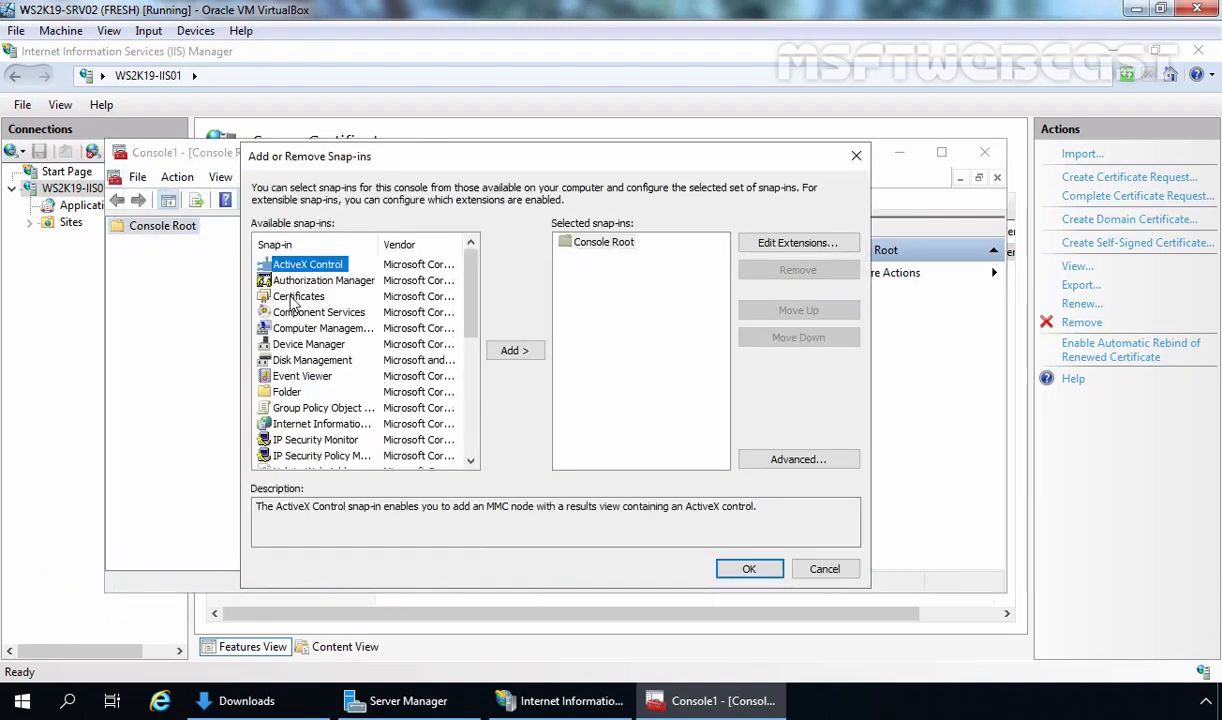
click(292, 297)
click(515, 351)
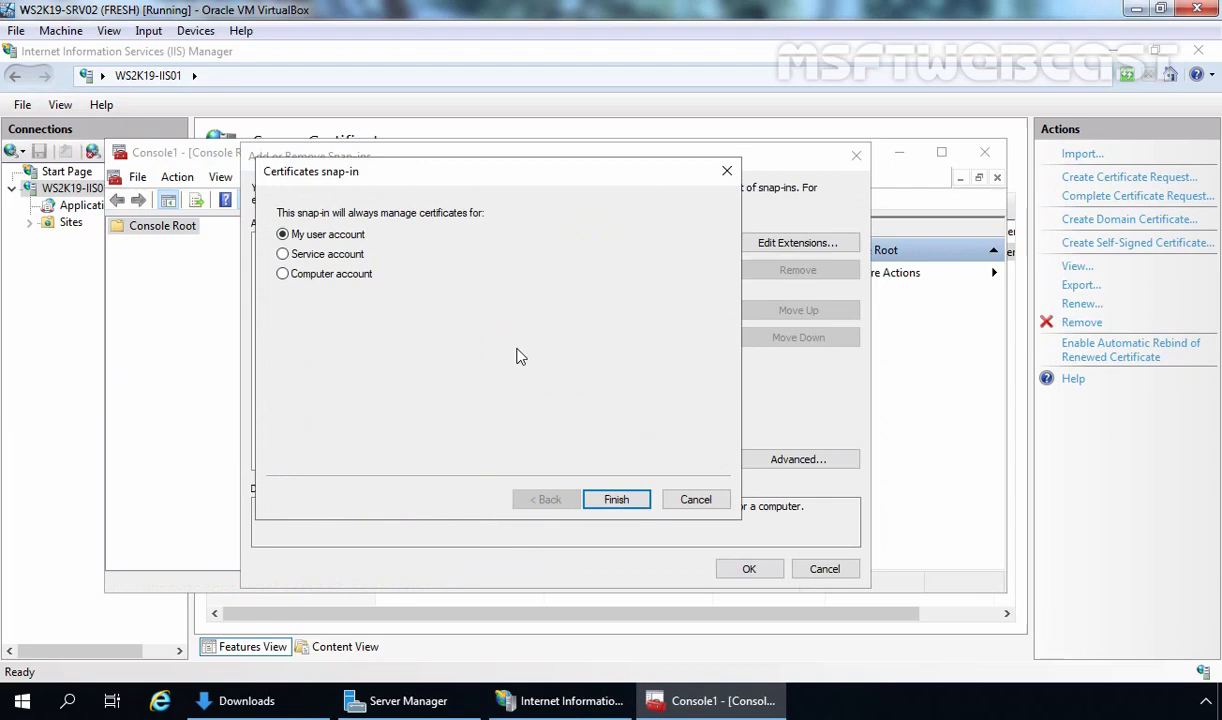
Target the snap-in at the local computer account and expand Personal > Certificates
click(318, 282)
click(614, 501)
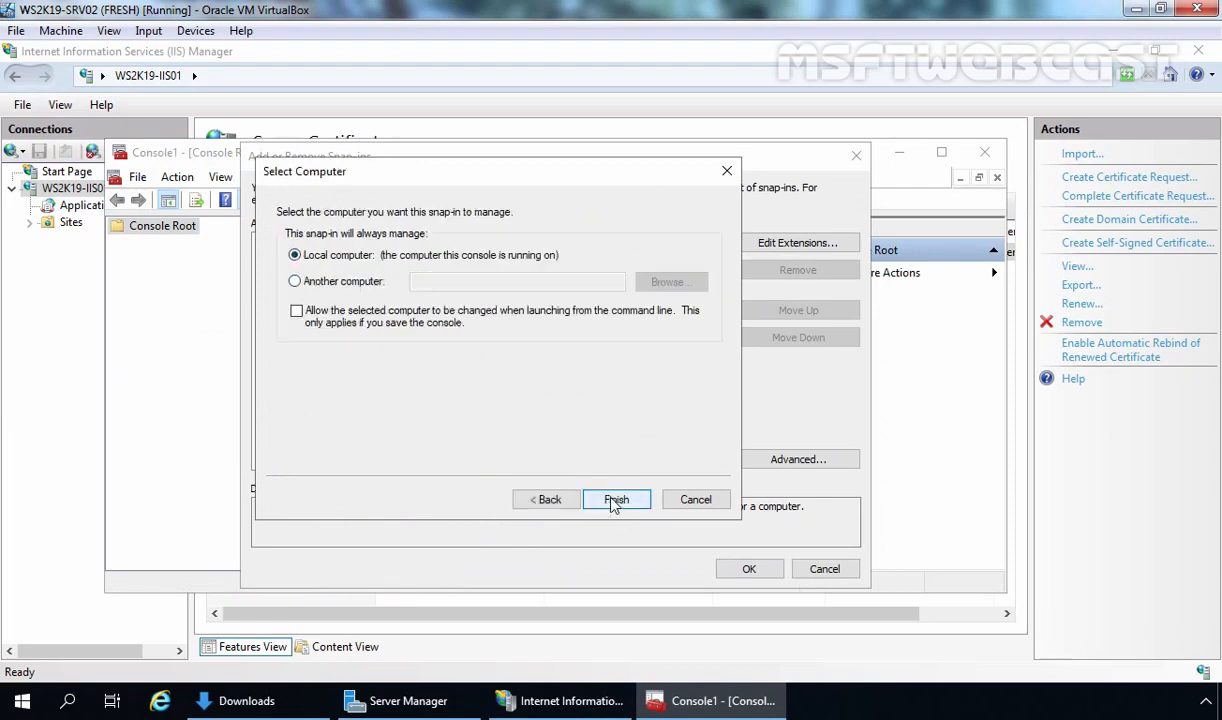
click(616, 500)
click(744, 568)
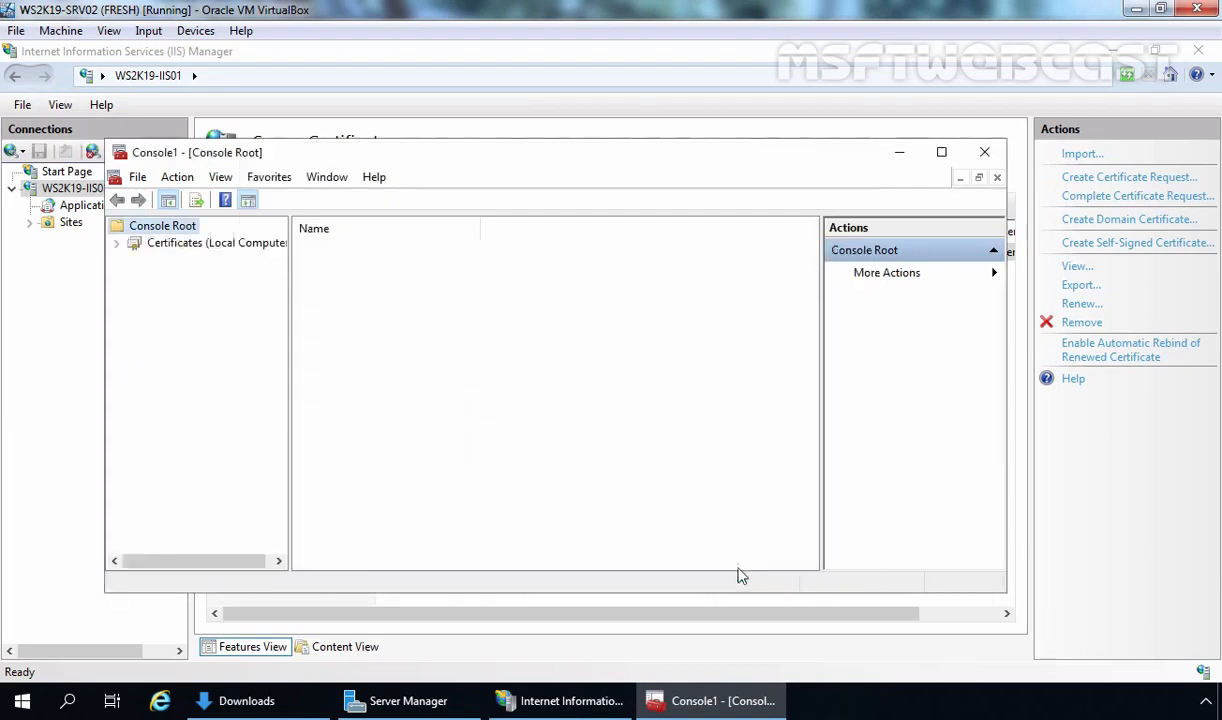
double_click(199, 246)
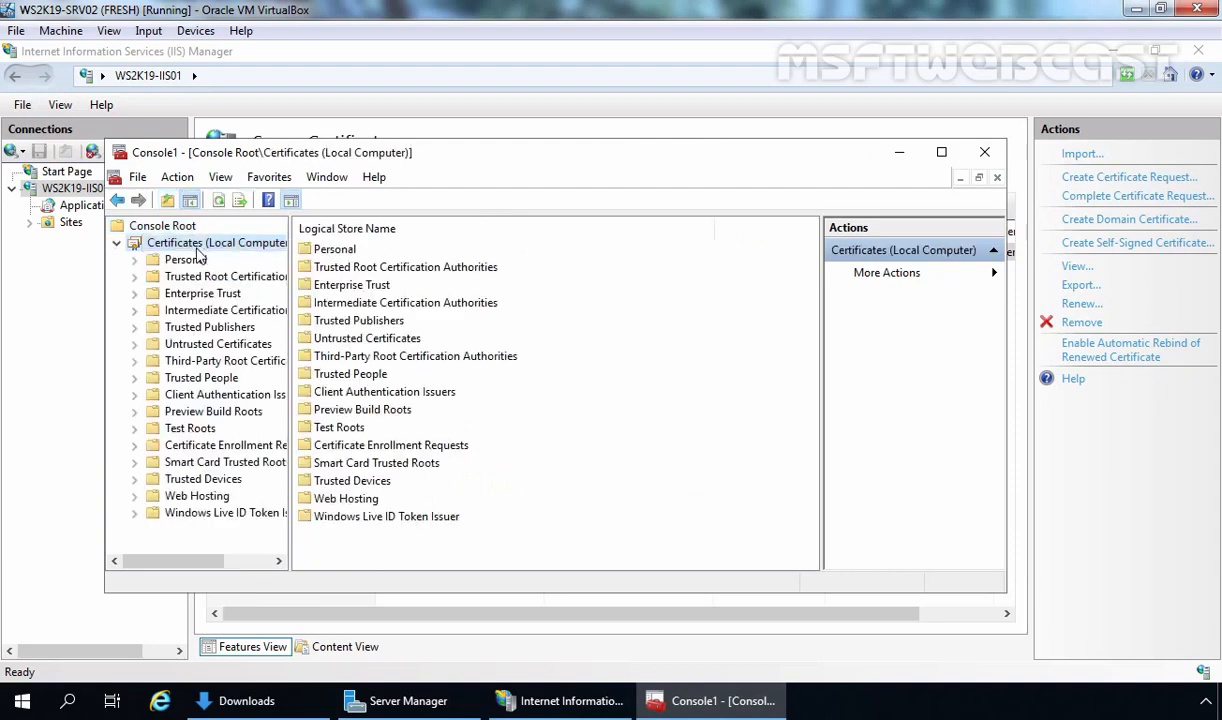
double_click(190, 261)
click(206, 278)
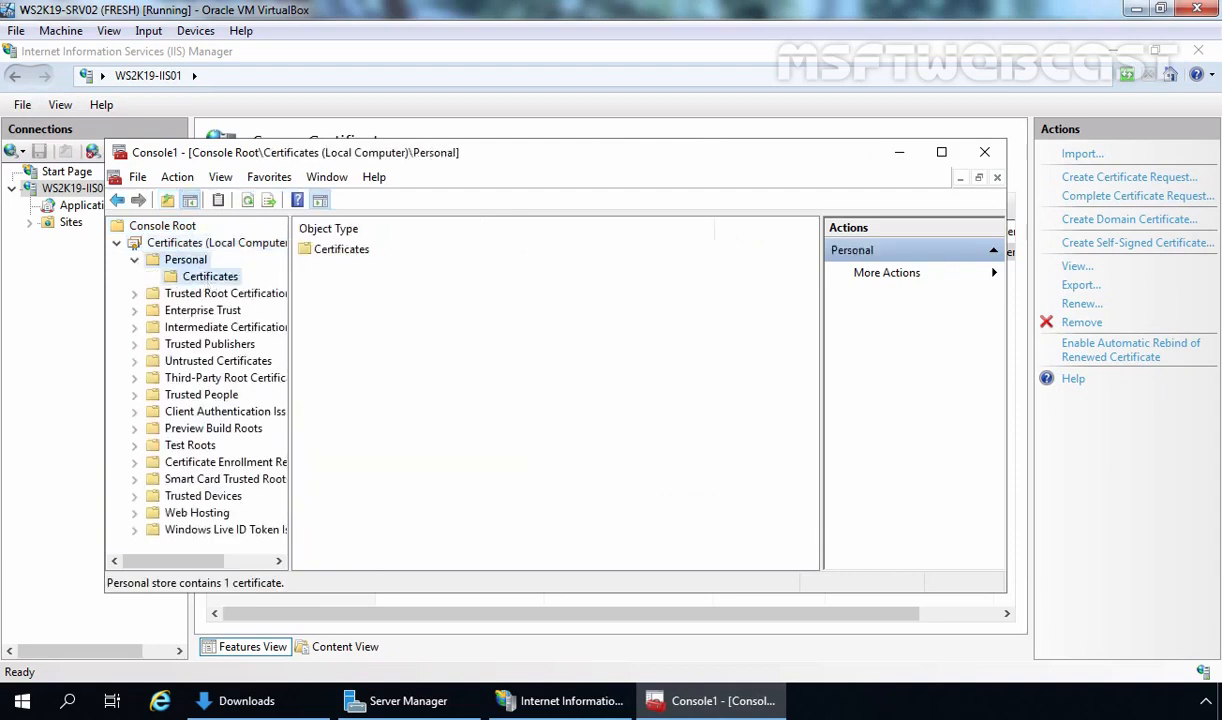
double_click(340, 249)
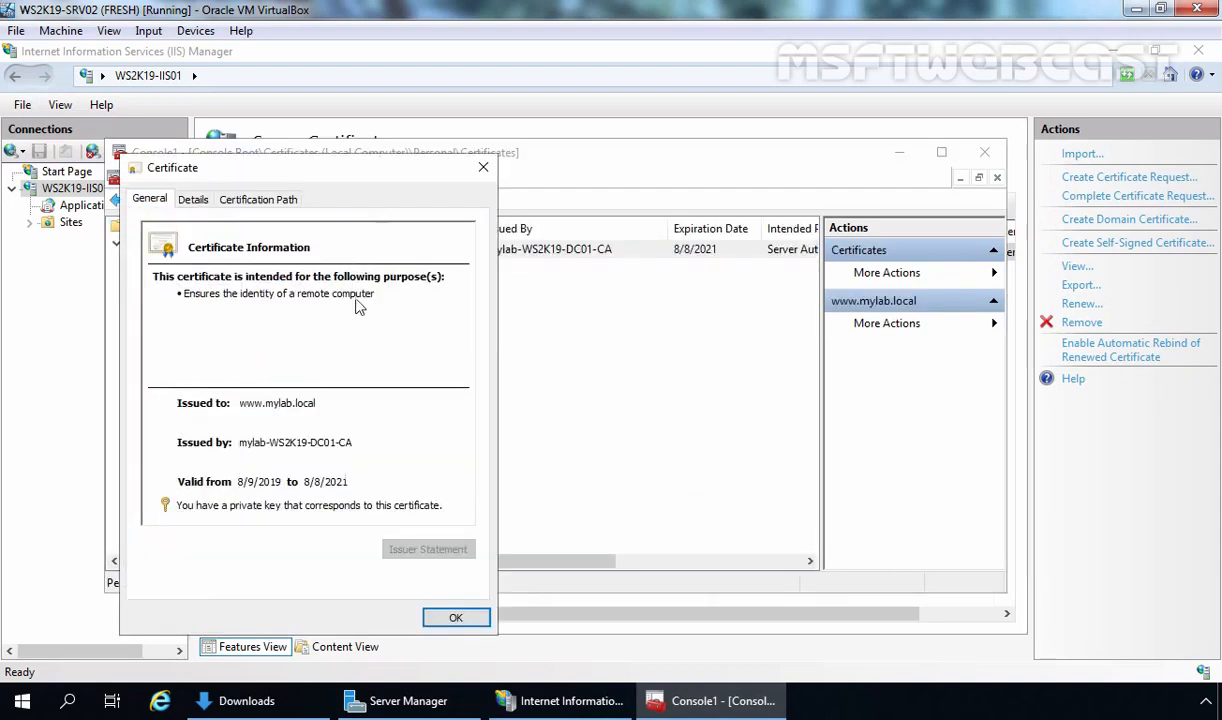
click(193, 201)
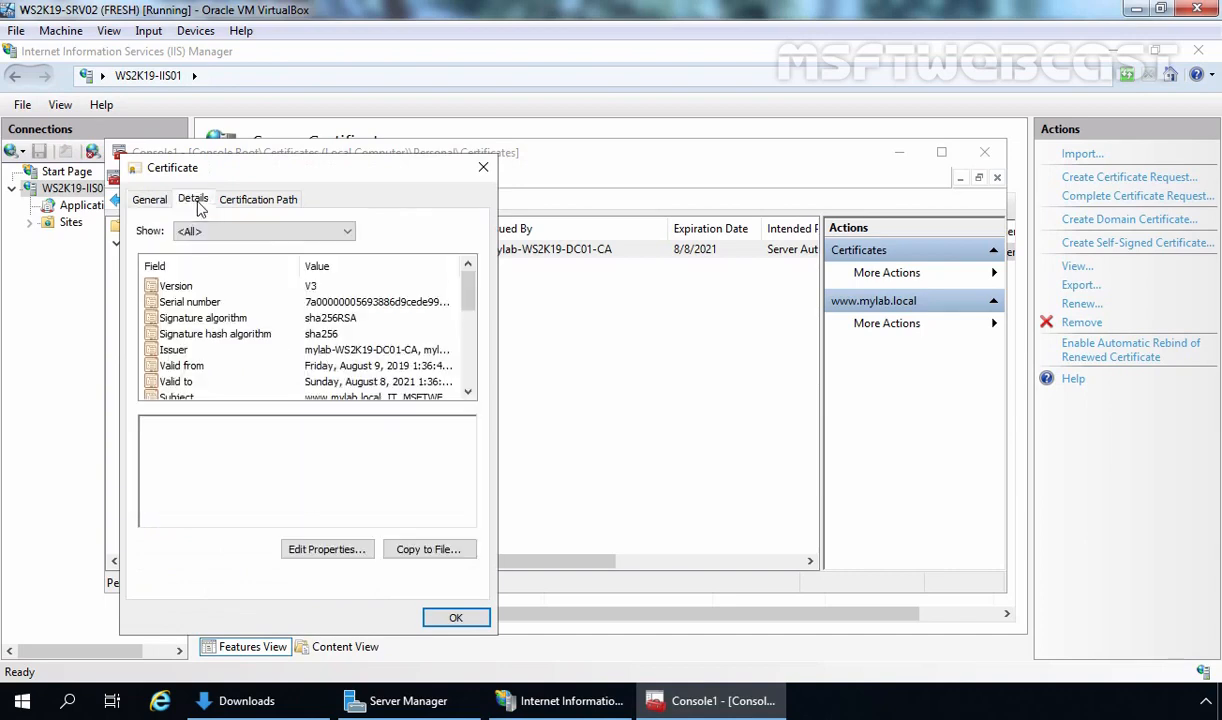
drag(470, 290, 470, 306)
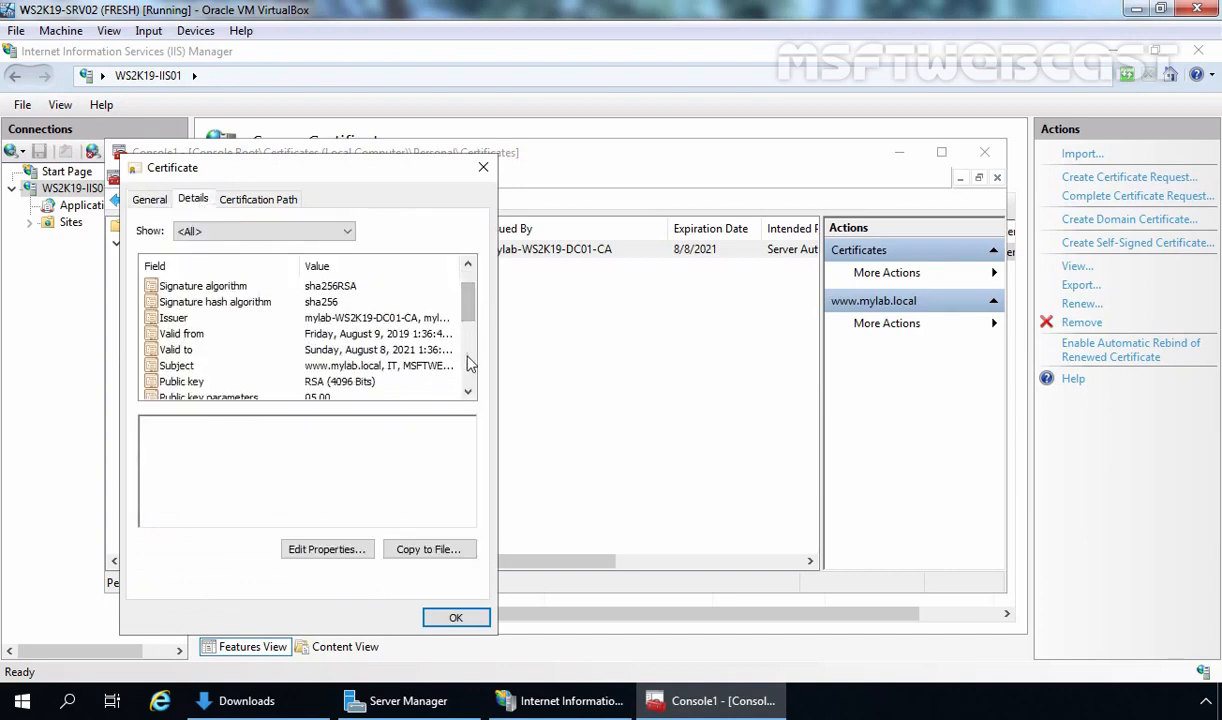
click(404, 367)
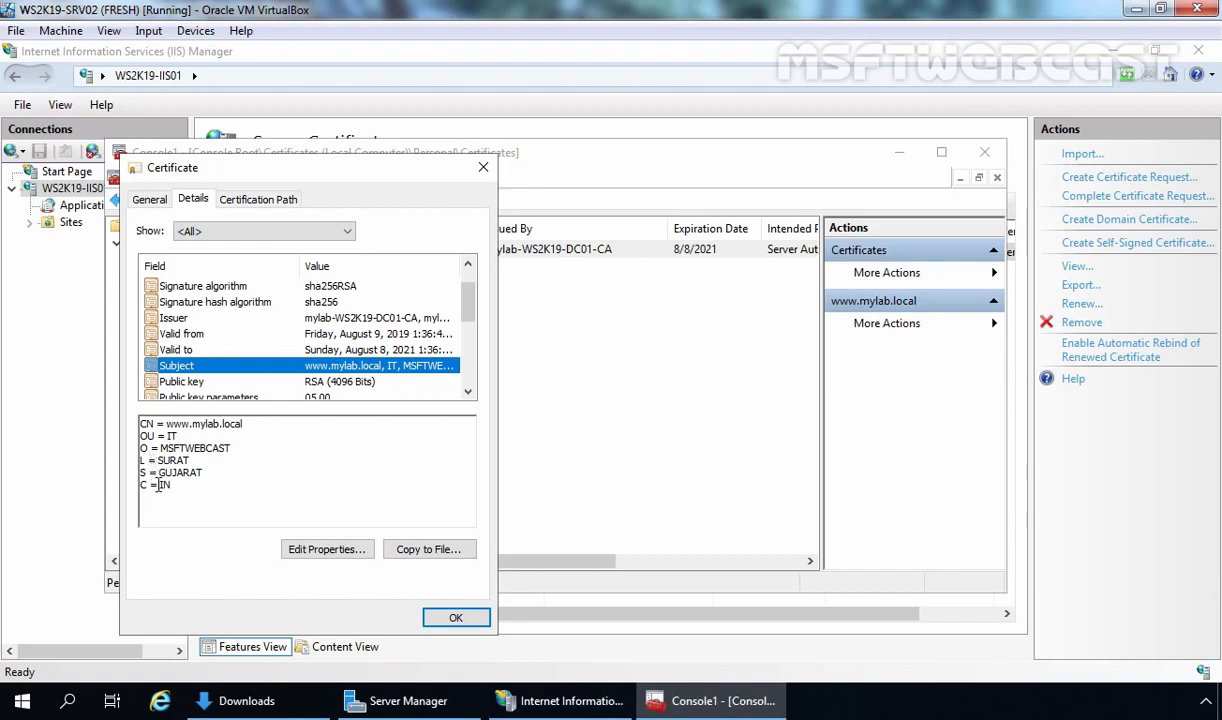
click(180, 384)
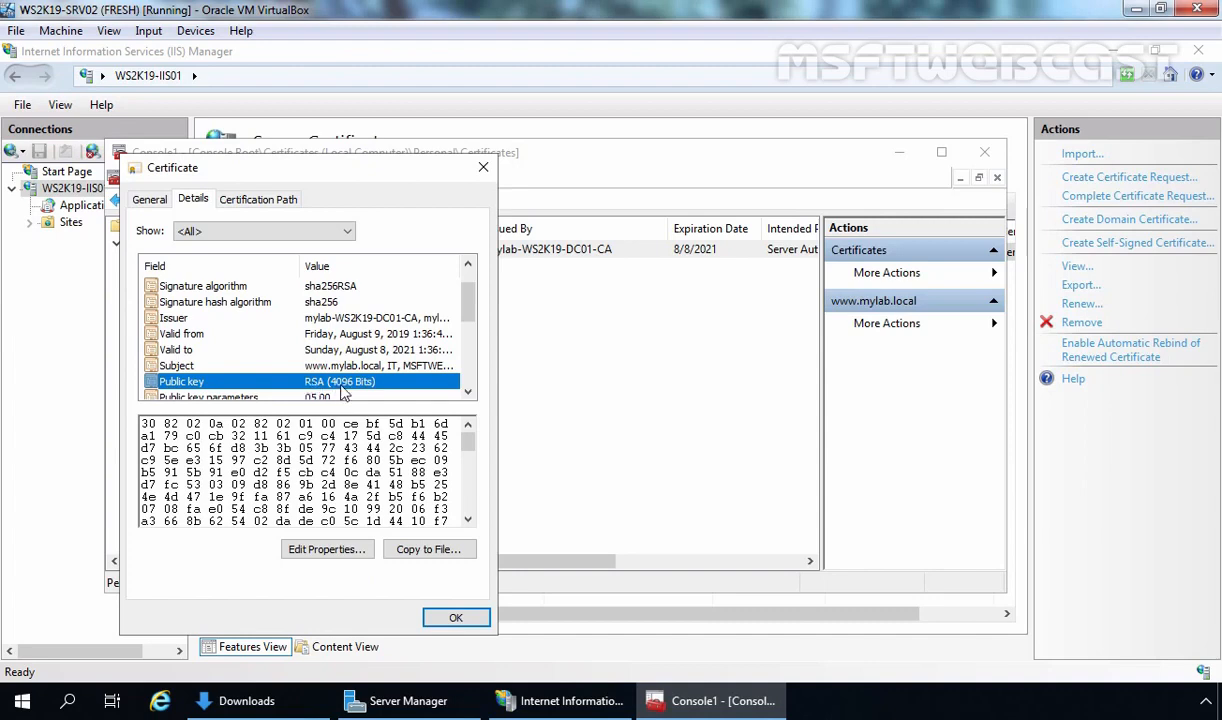
Close the certificate and the Console1 window without saving console settings
click(458, 617)
click(984, 152)
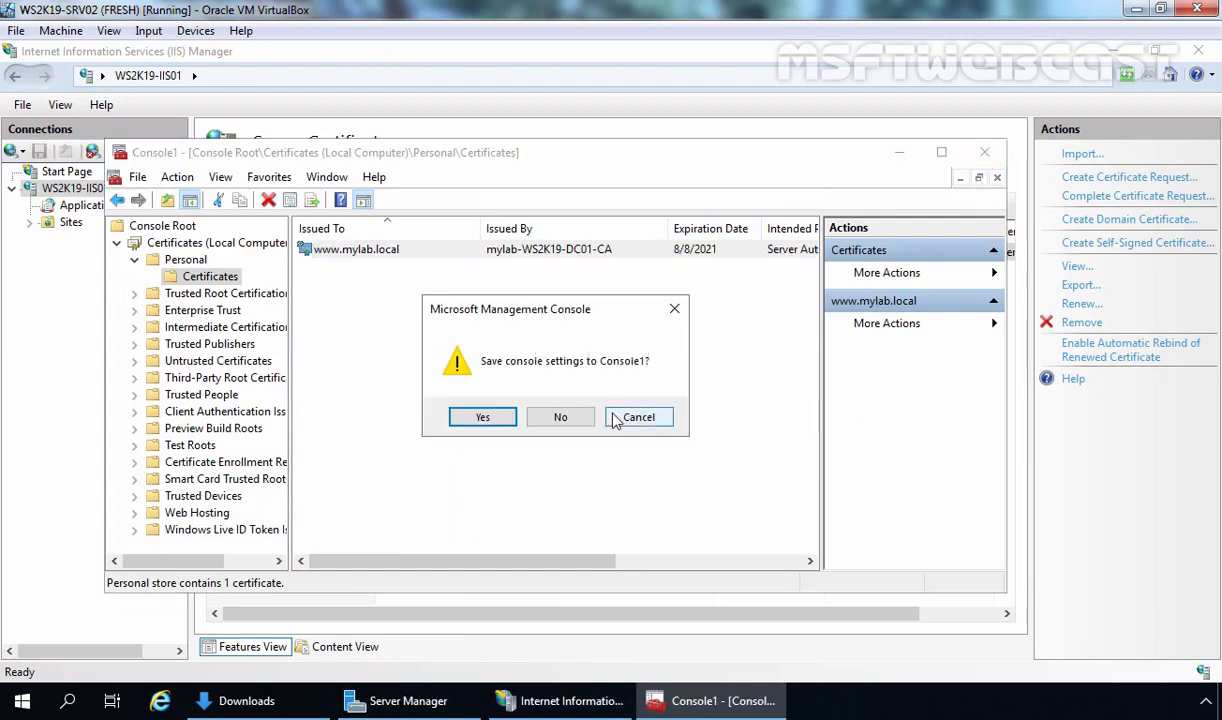
click(558, 403)
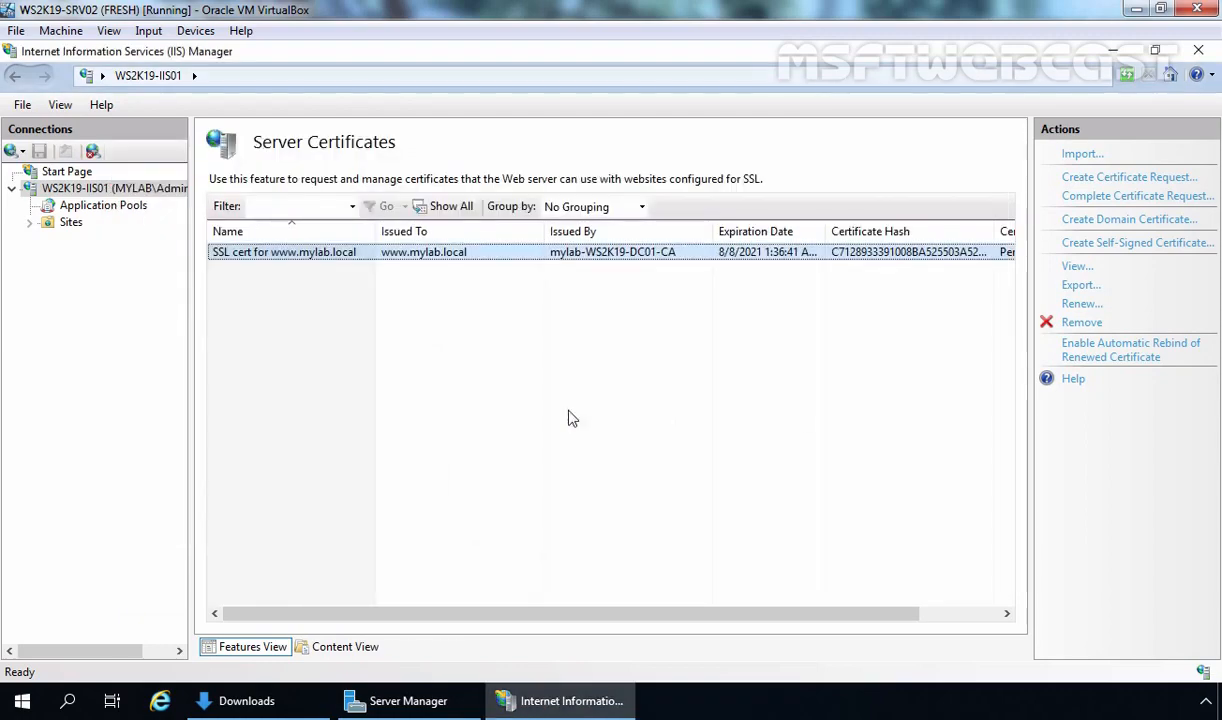
click(70, 222)
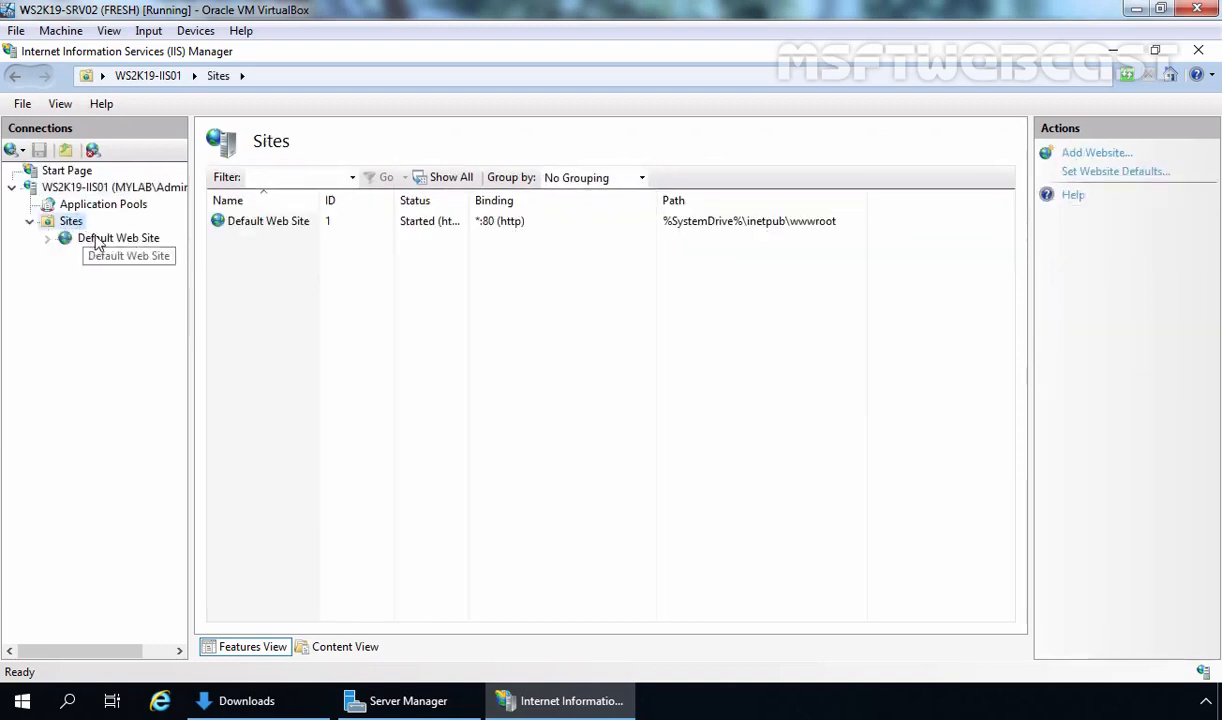
click(100, 239)
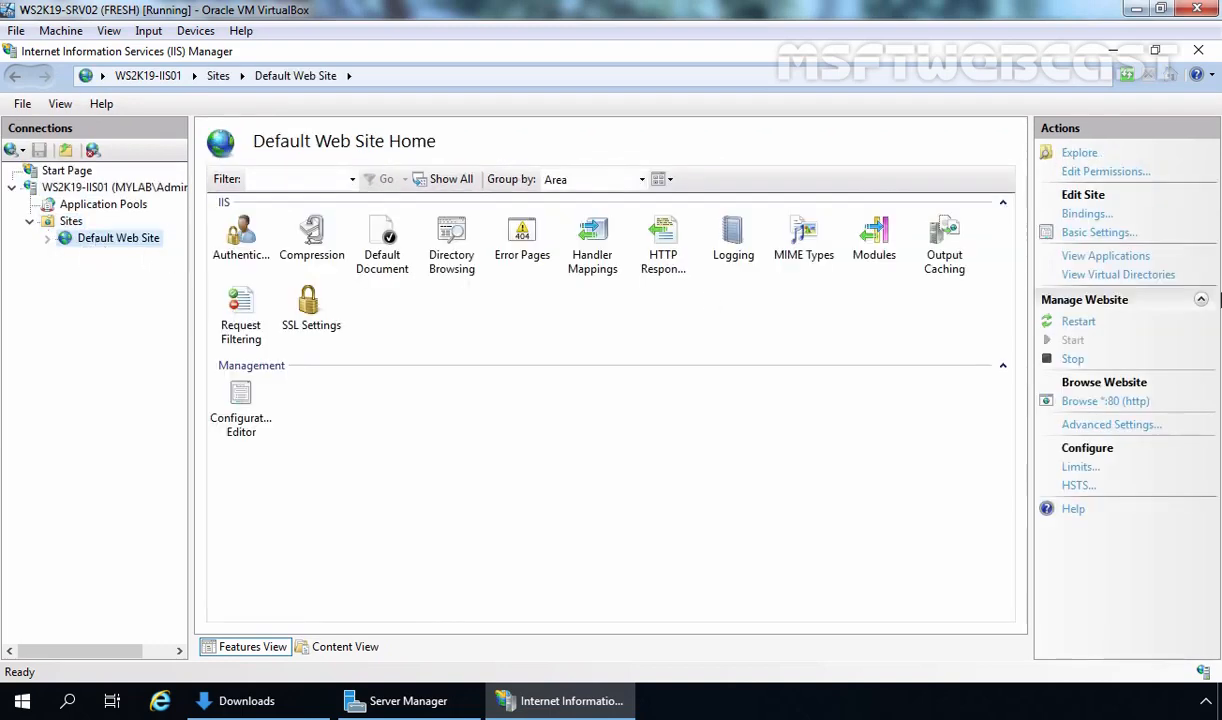
click(1082, 215)
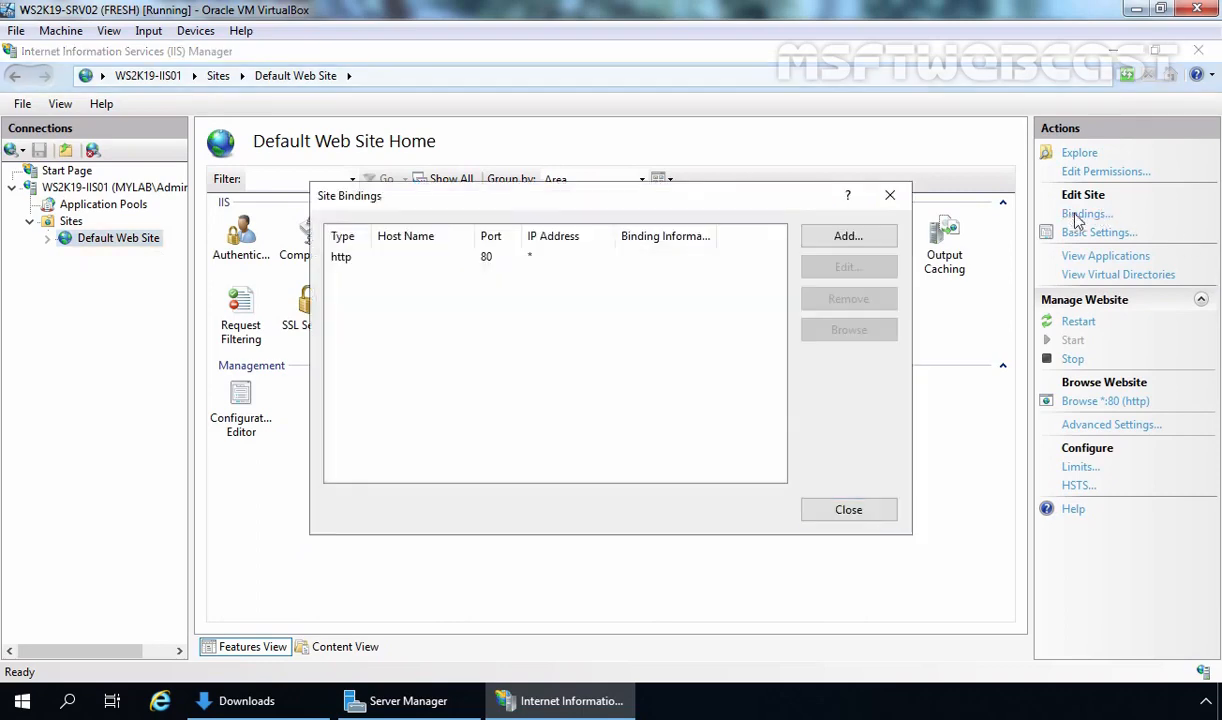
click(840, 239)
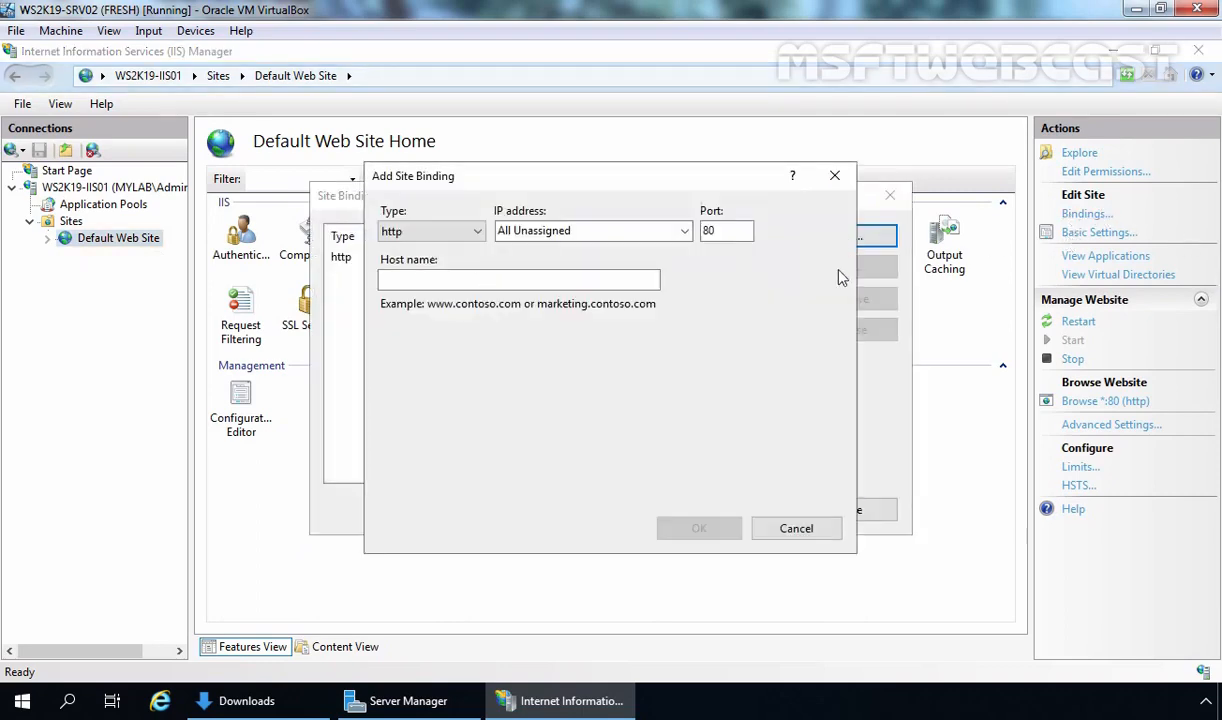
click(460, 232)
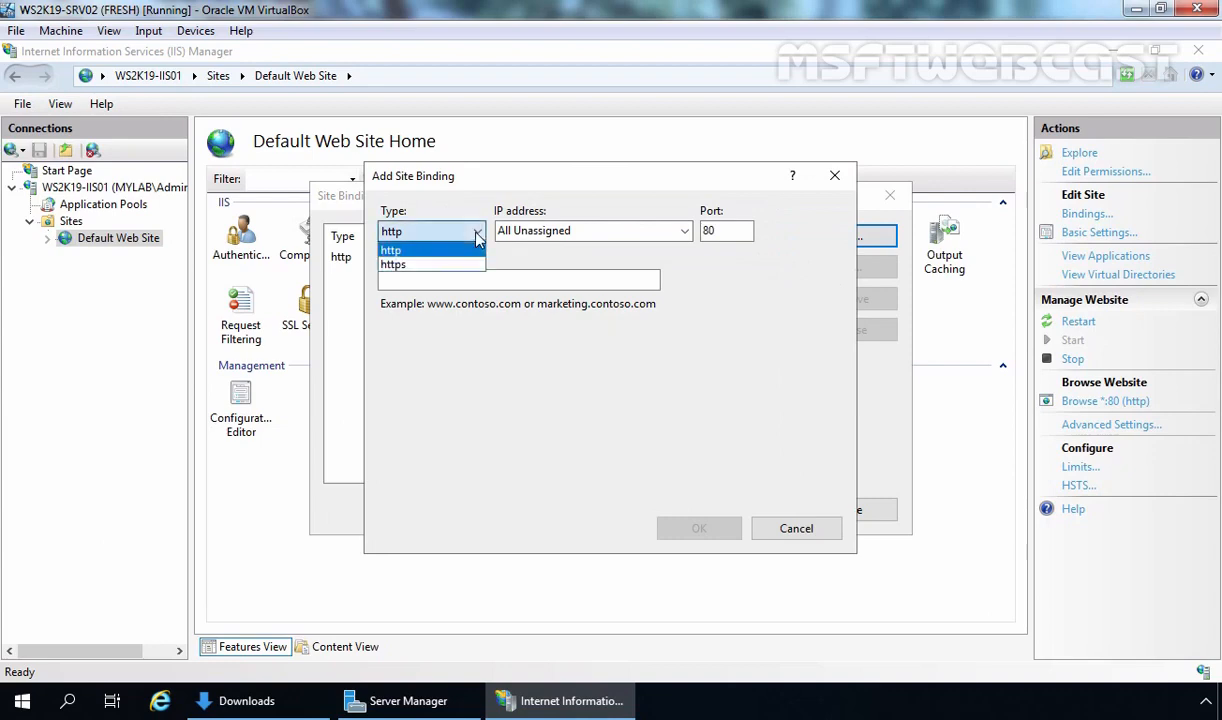
click(446, 265)
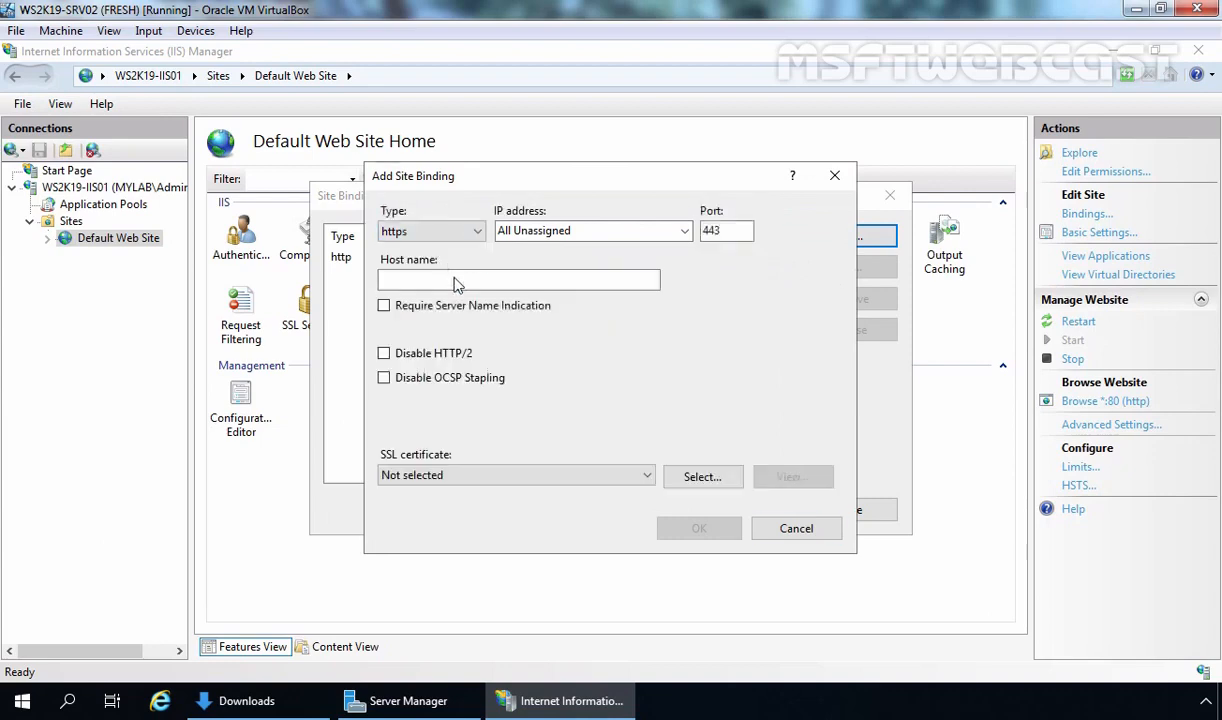
click(456, 283)
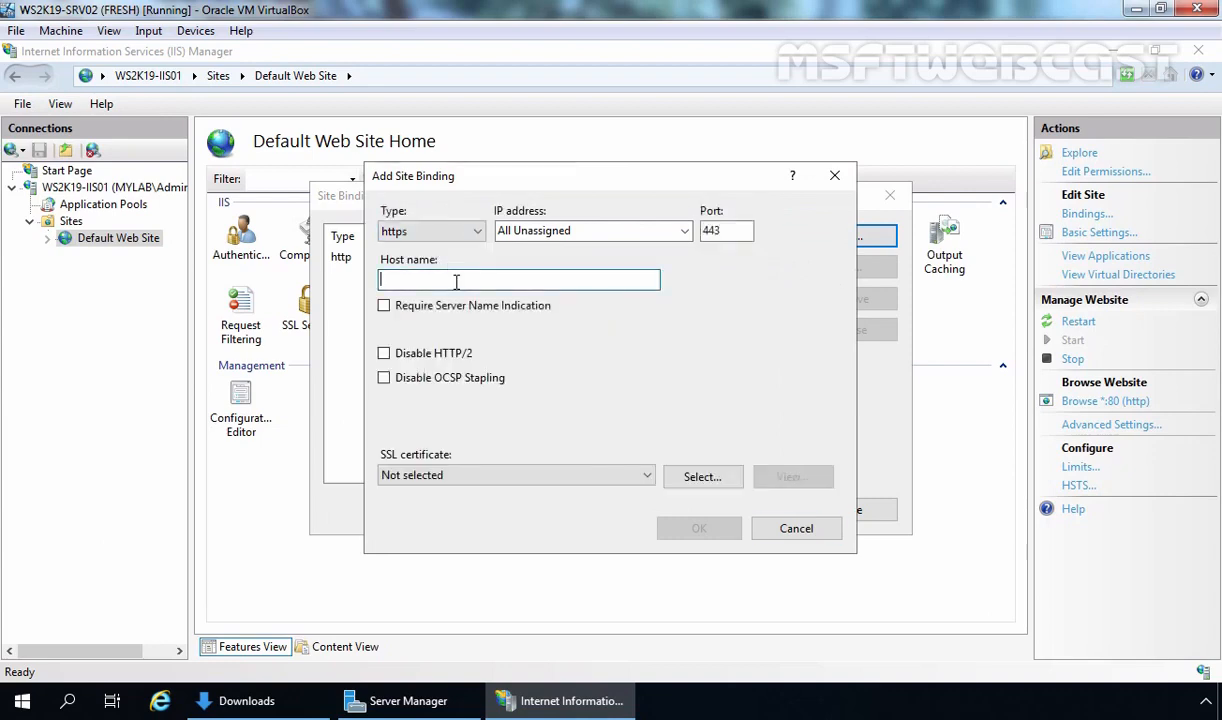
text(www.mylab.local)
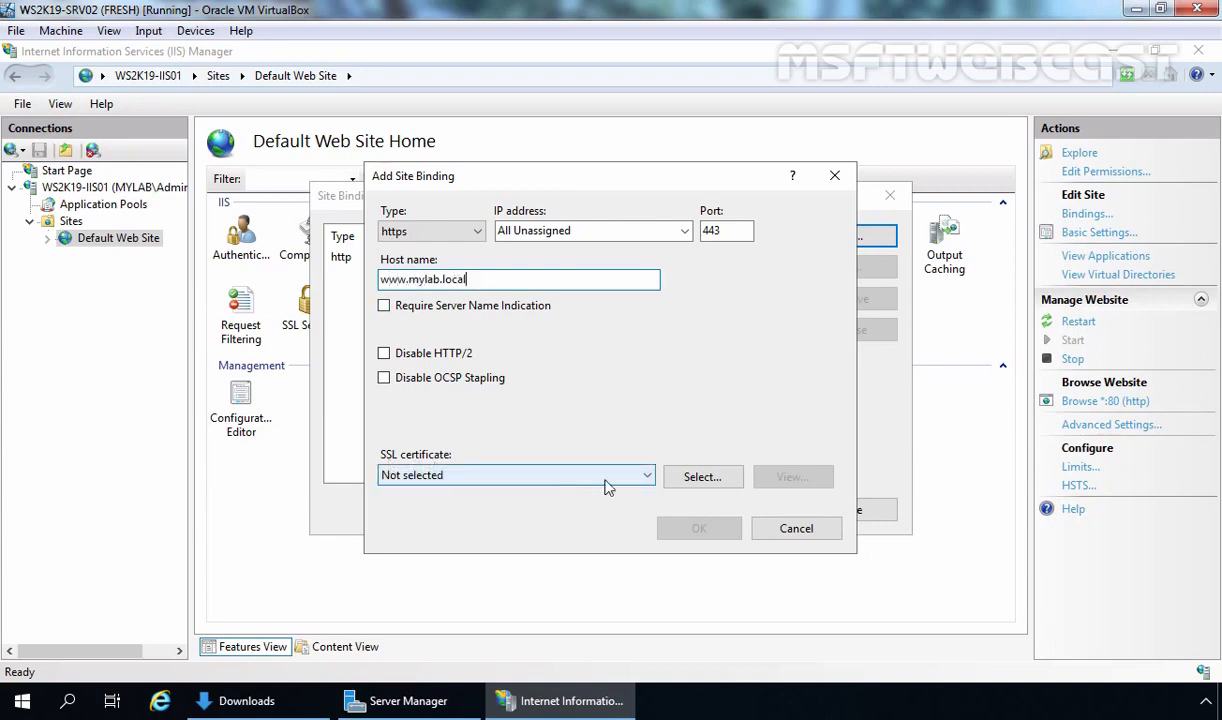
click(647, 478)
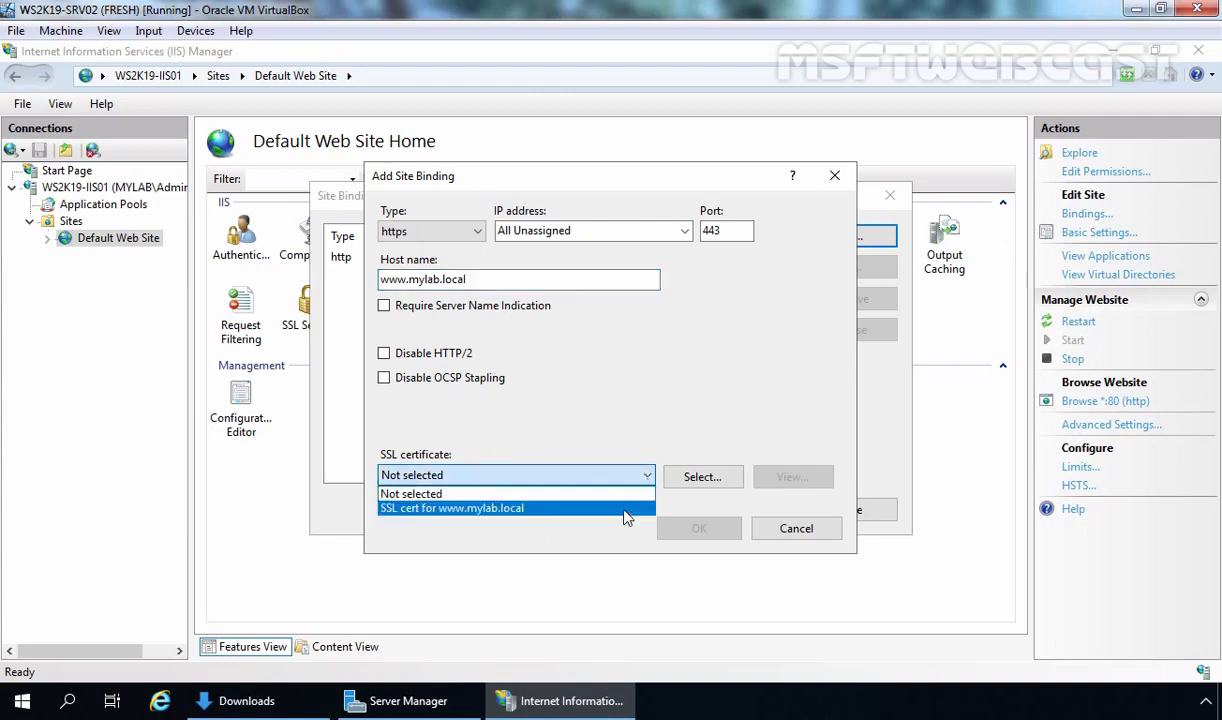
click(627, 509)
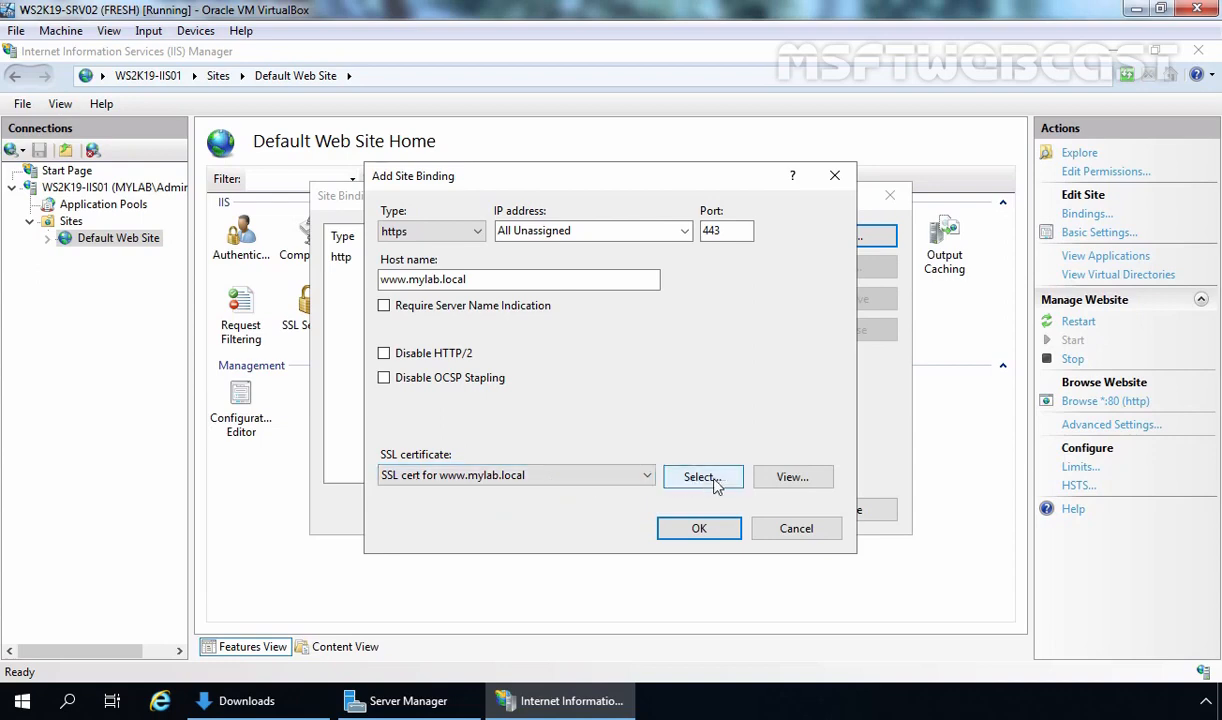
click(790, 477)
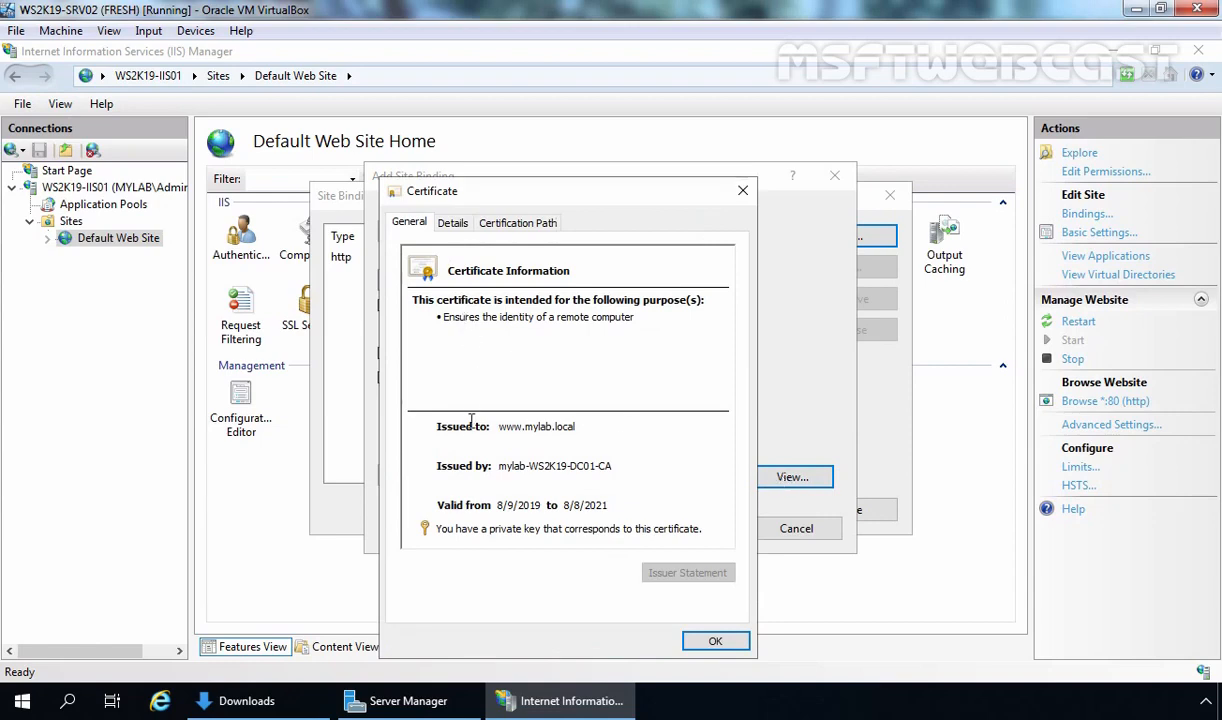
click(702, 640)
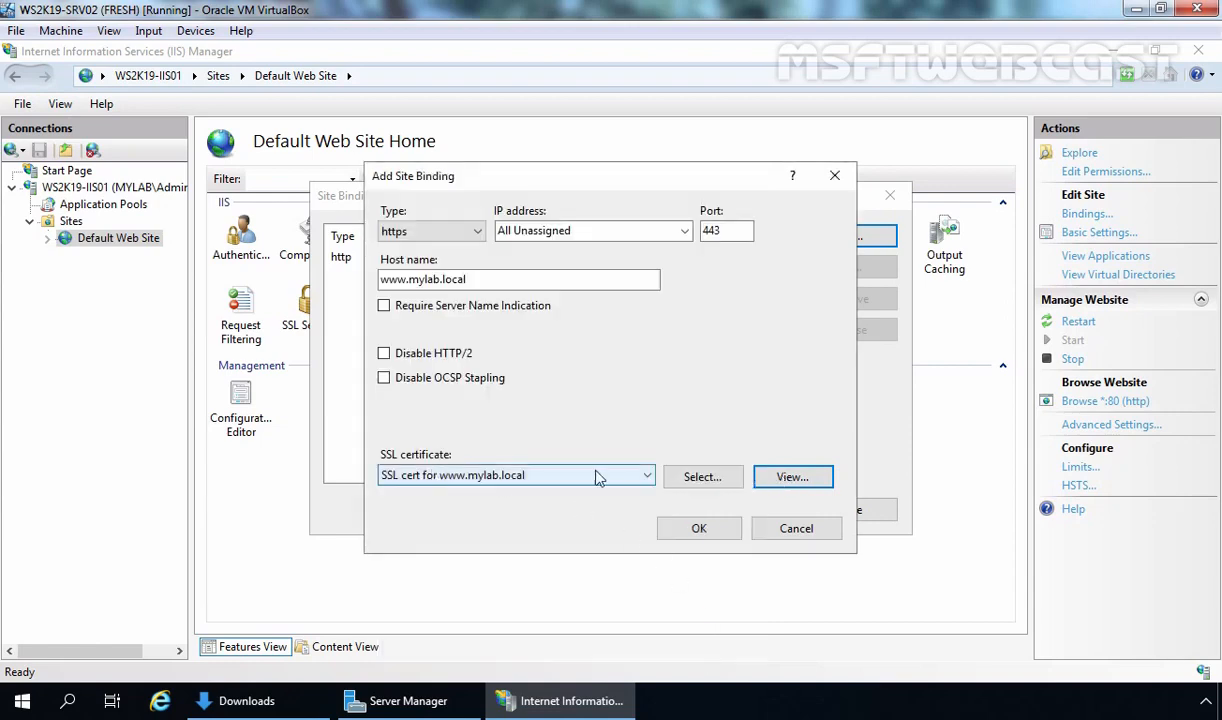
click(700, 529)
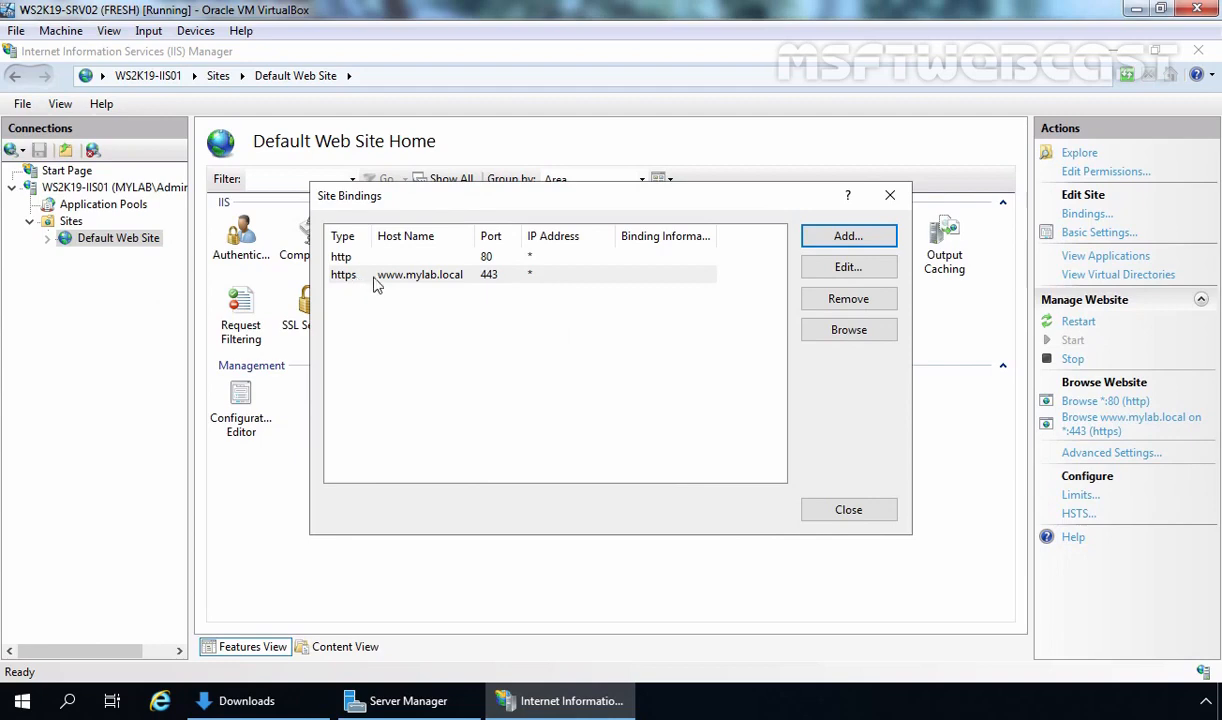
click(848, 511)
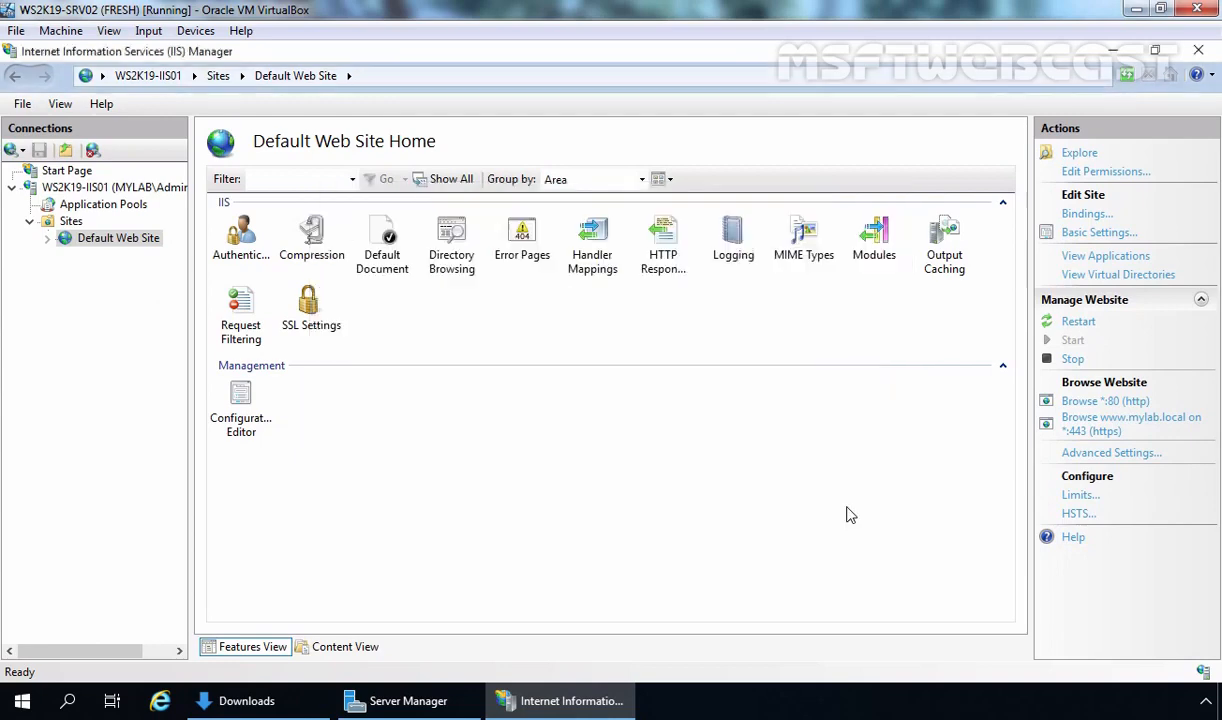
click(160, 703)
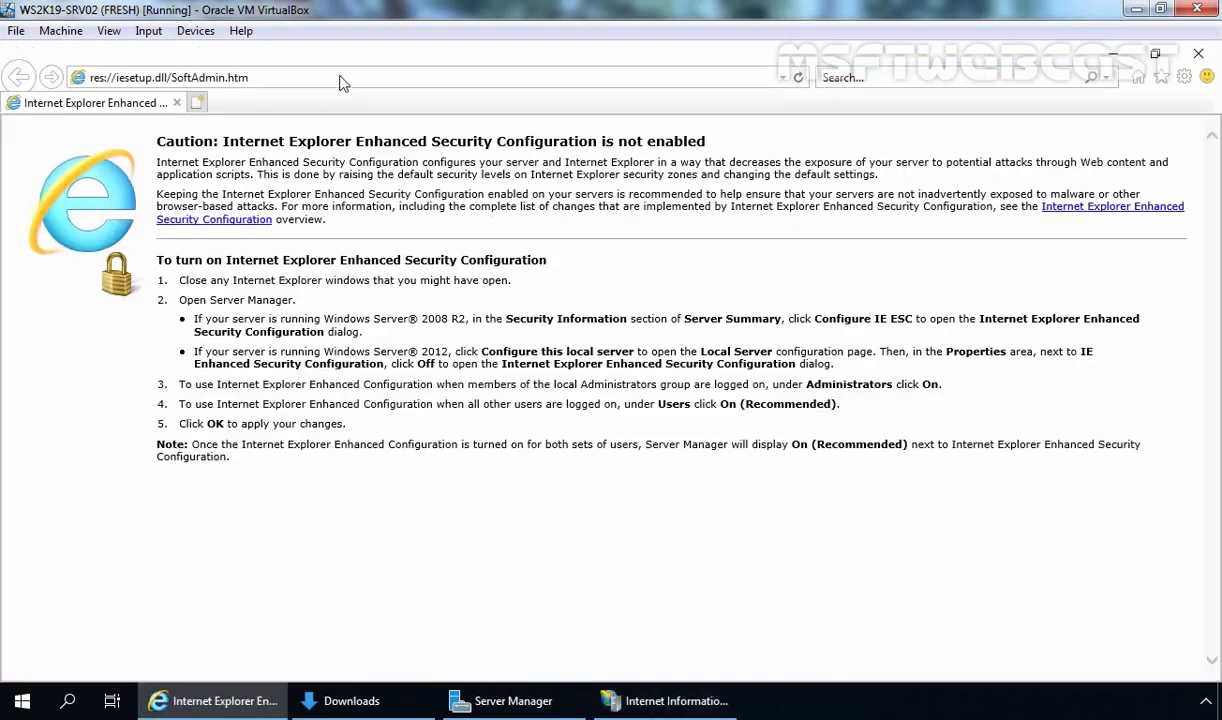
click(341, 77)
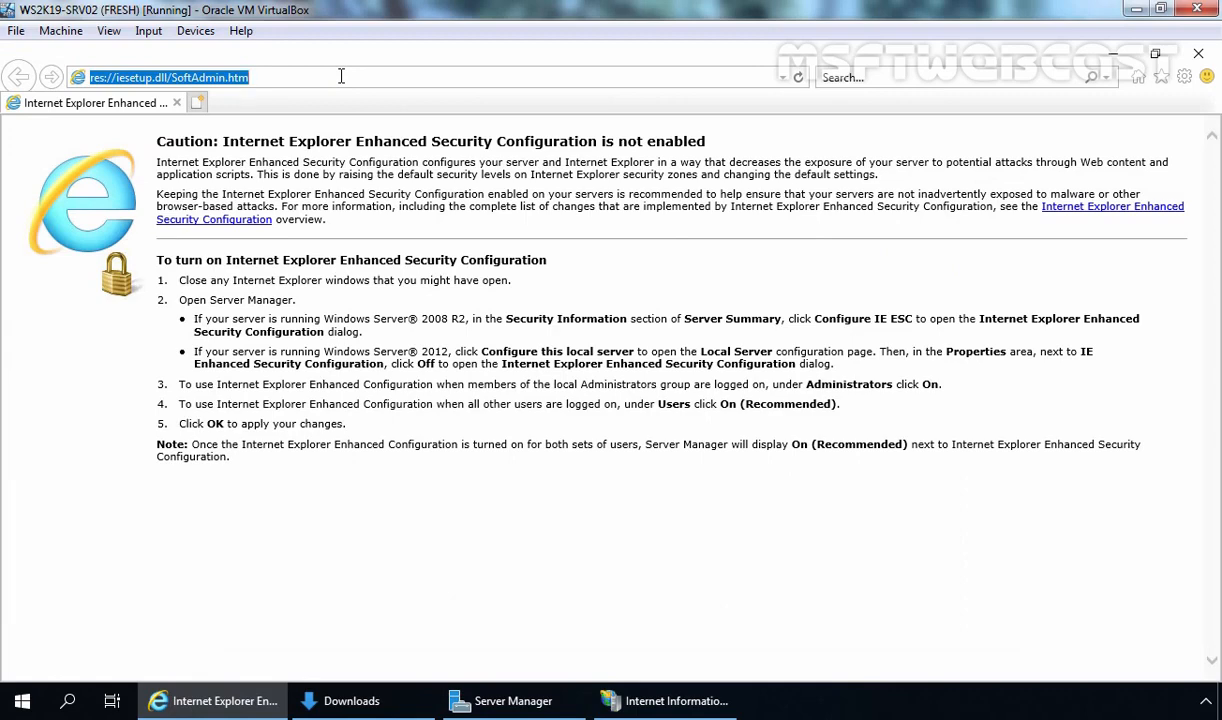
text(https://www.mylab.local)
key(Return)
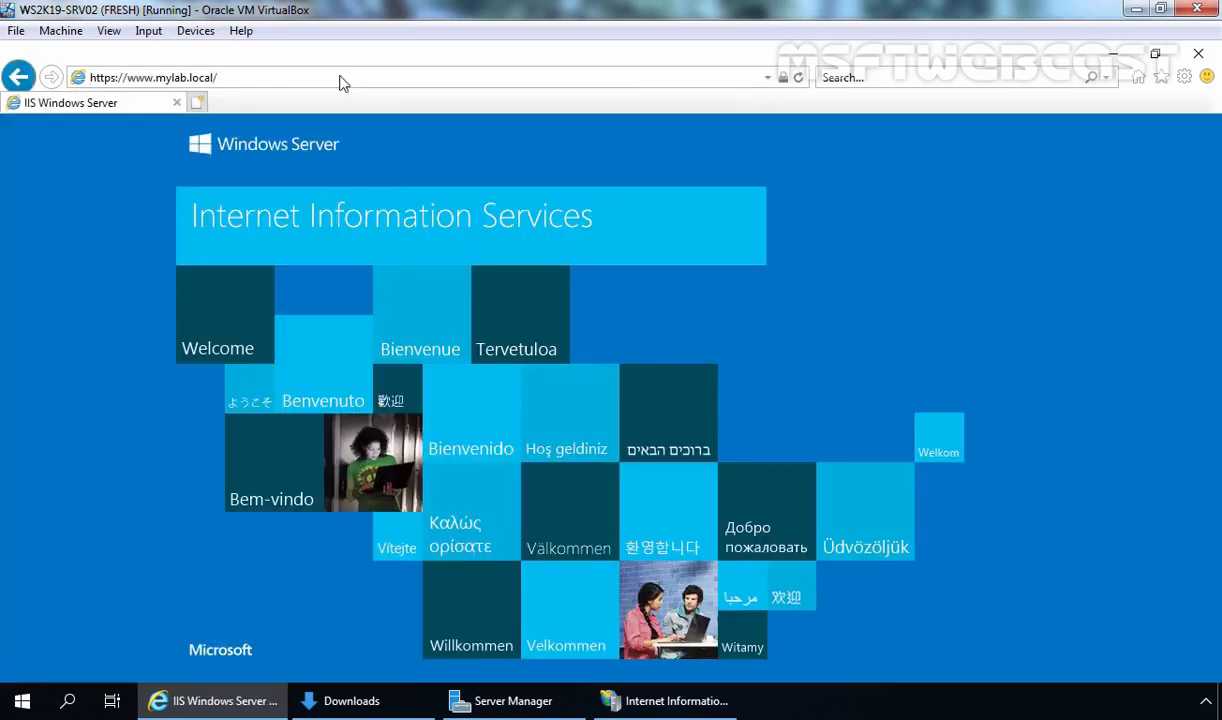
click(784, 78)
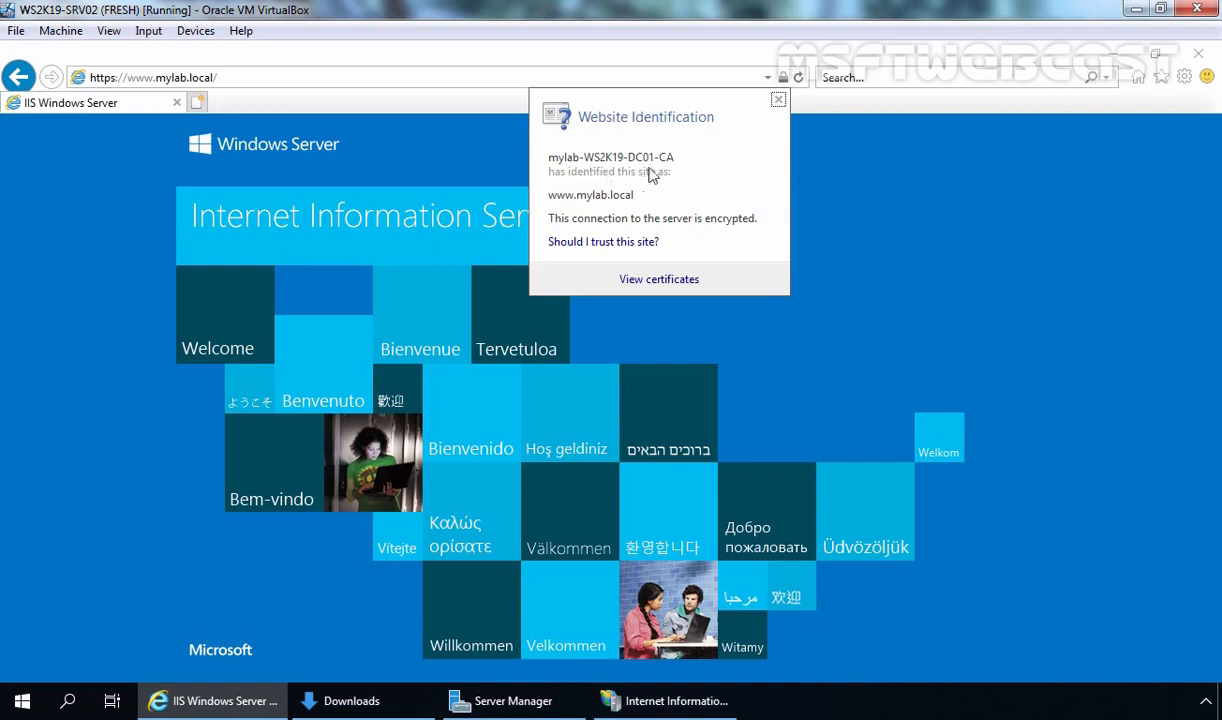
click(948, 214)
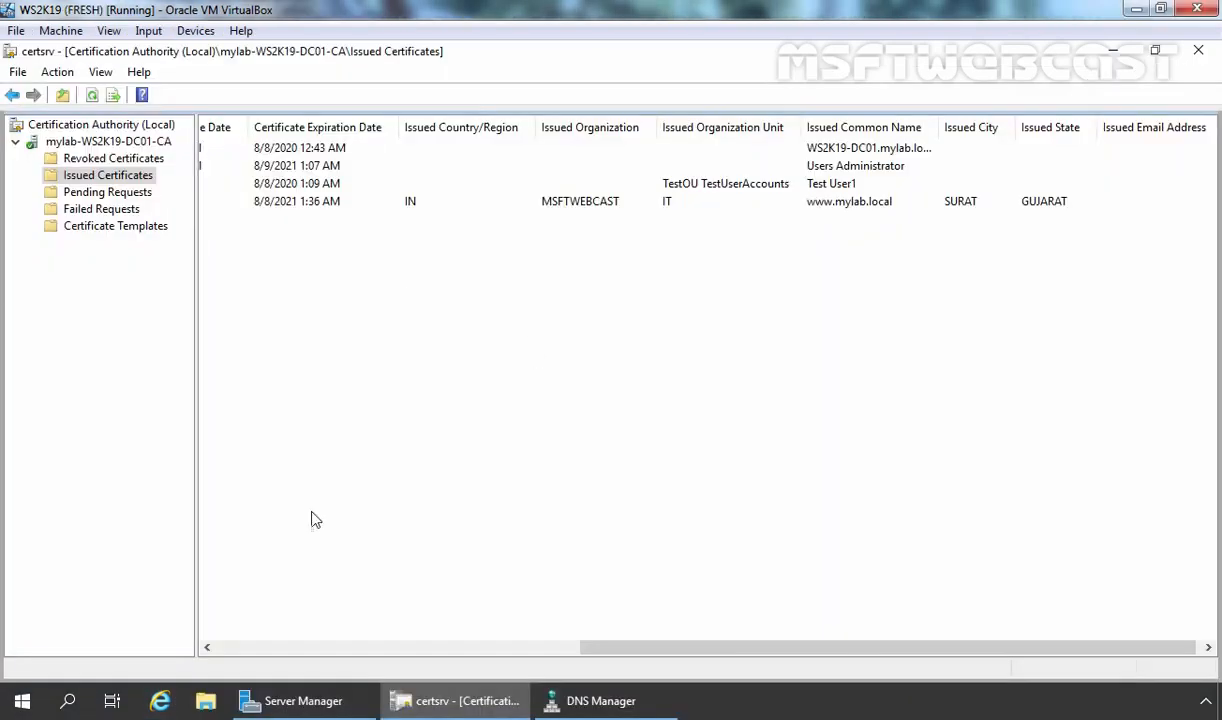
click(161, 703)
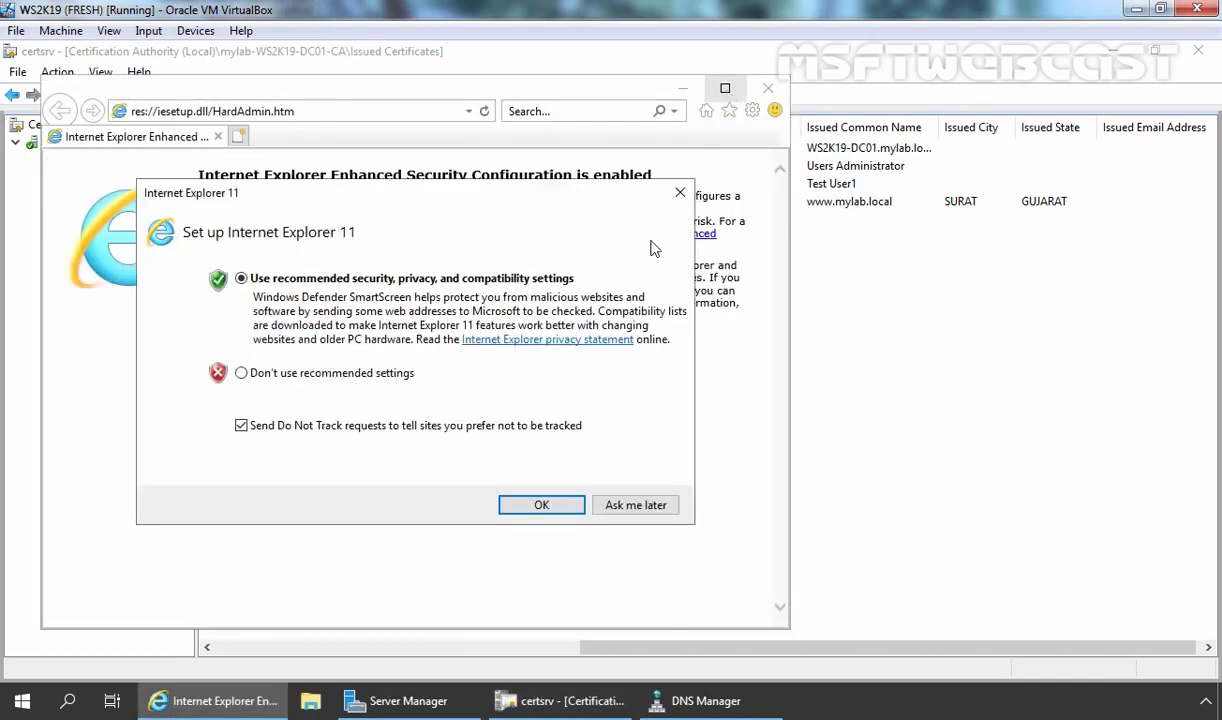
click(538, 503)
click(725, 88)
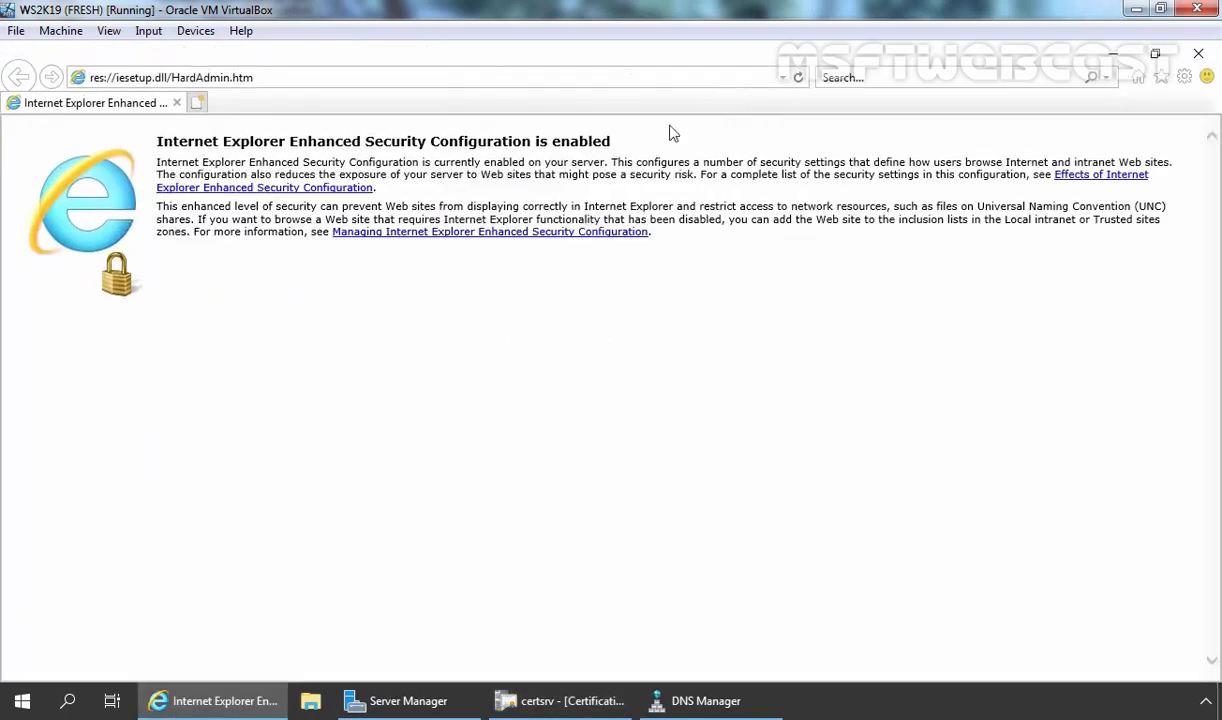
click(366, 78)
text(https://www.mylab.local)
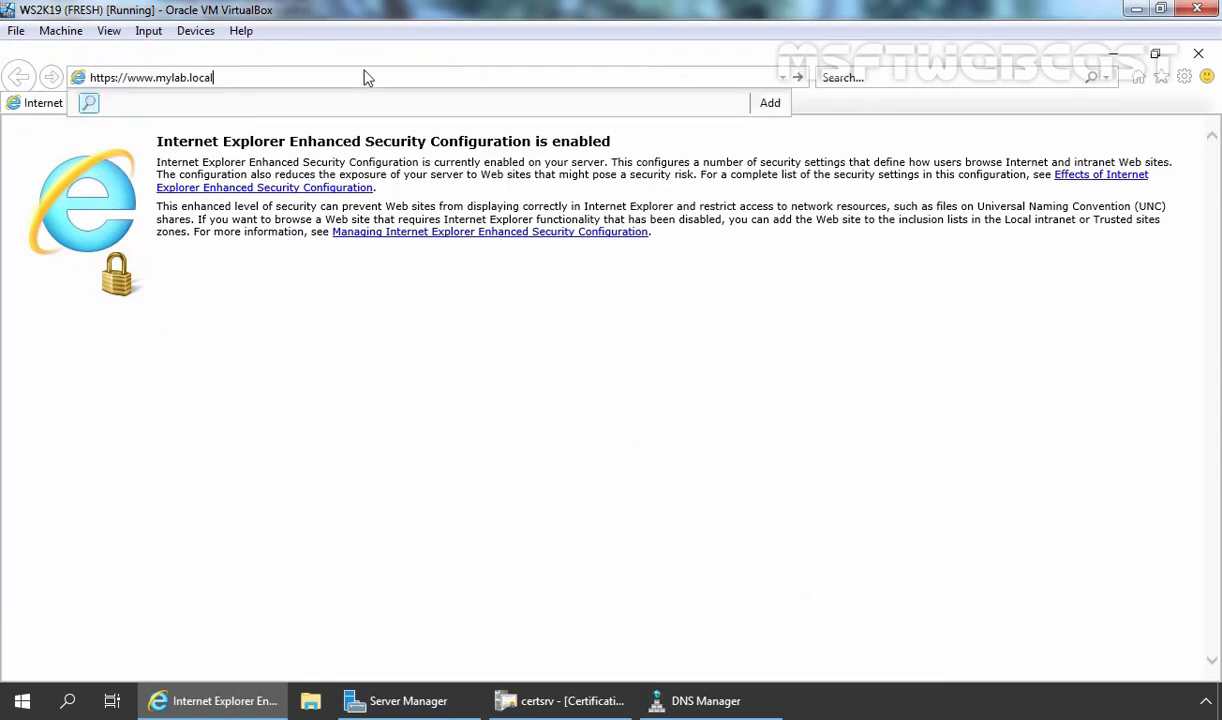
key(Return)
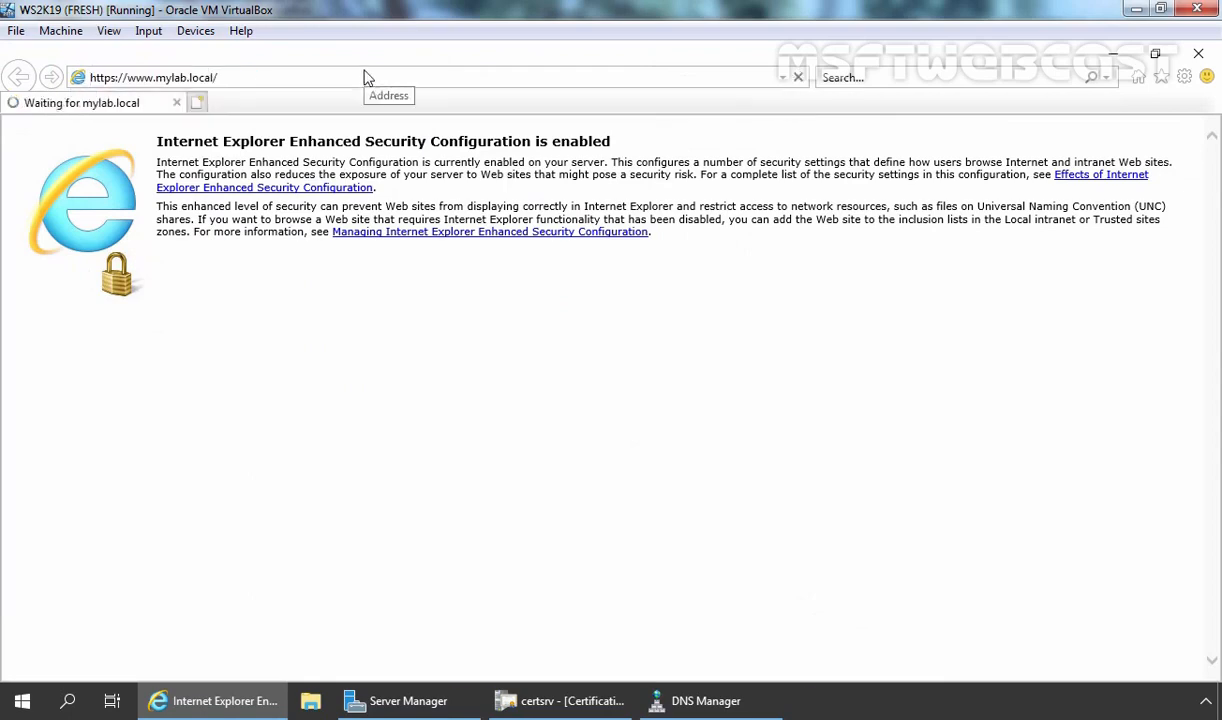